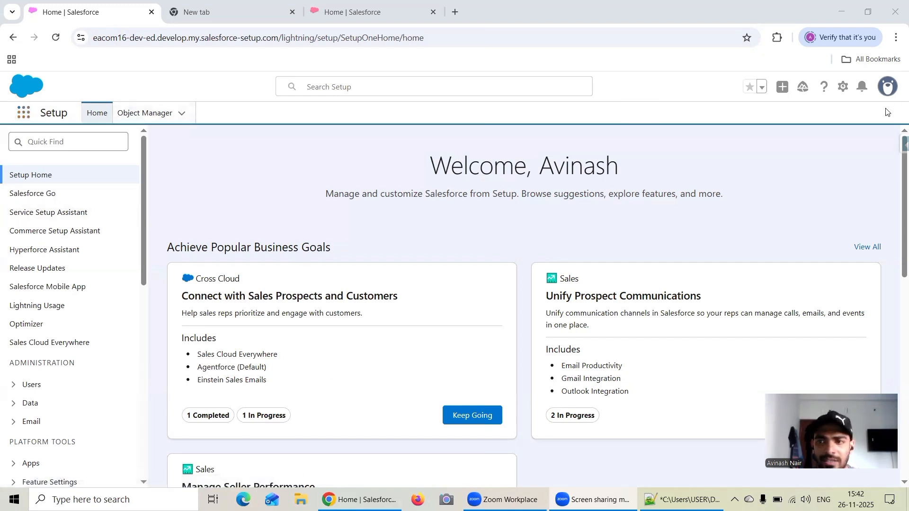
Open Salesforce Inspector's Data Export for the eacom16 org in a new browser tab.
left_click(895, 148)
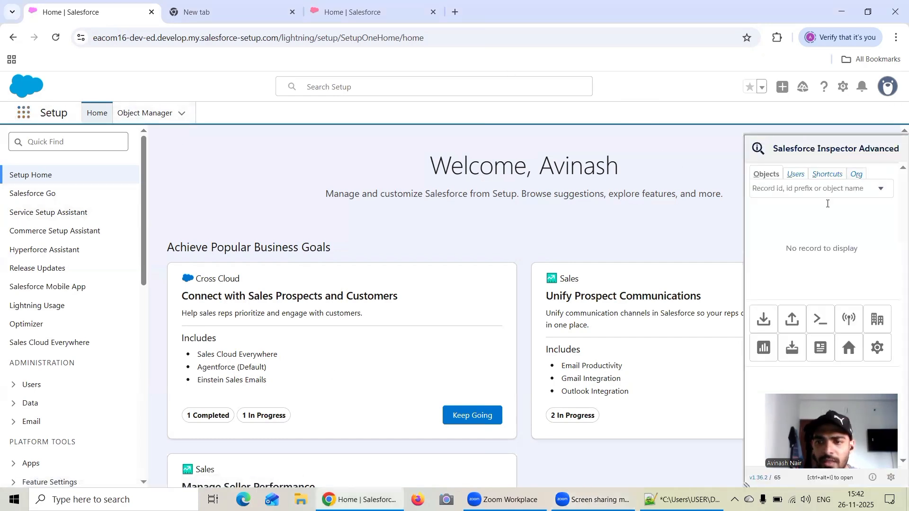
right_click(767, 326)
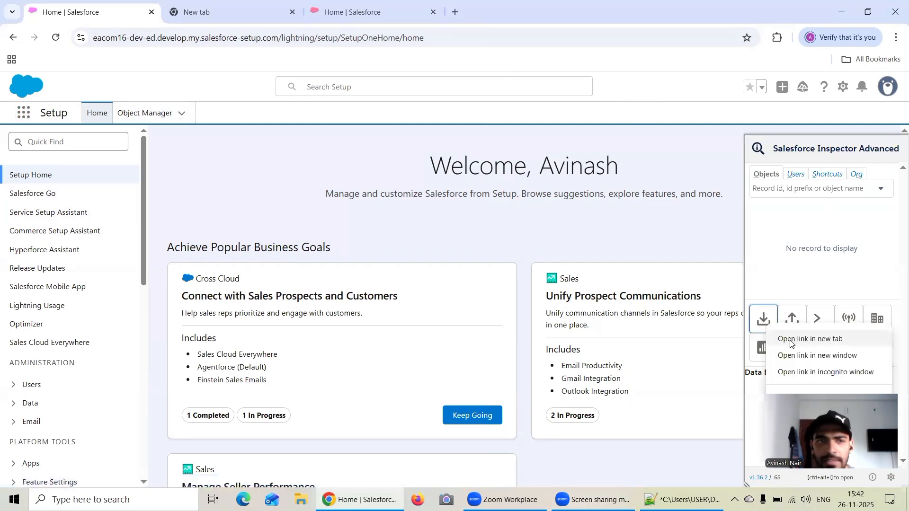
left_click(791, 339)
Find the Leads item by searching the apps and items for "Lead", and open it in the eacom16 org.
left_click(23, 112)
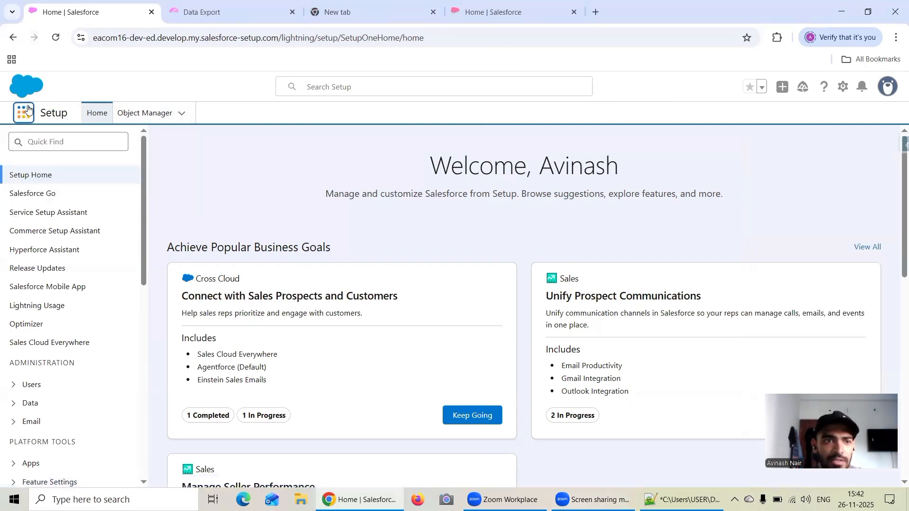
type("Lead")
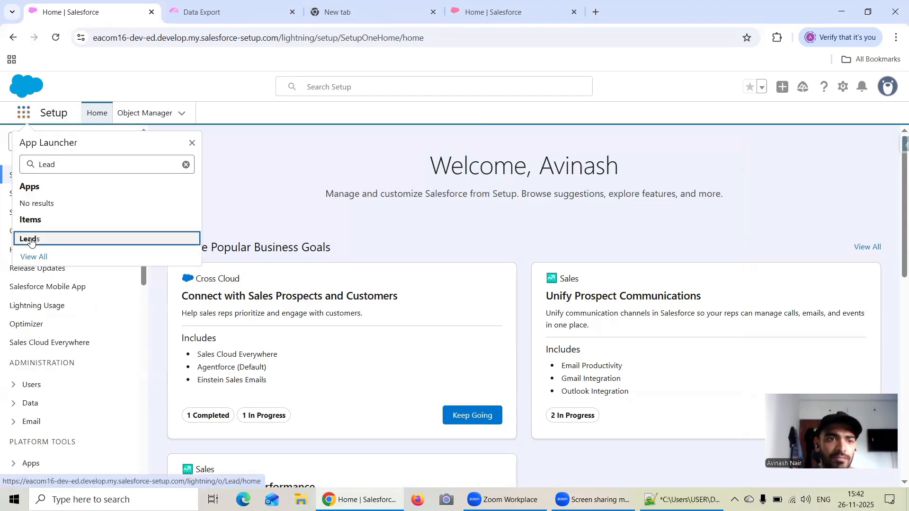
left_click(29, 238)
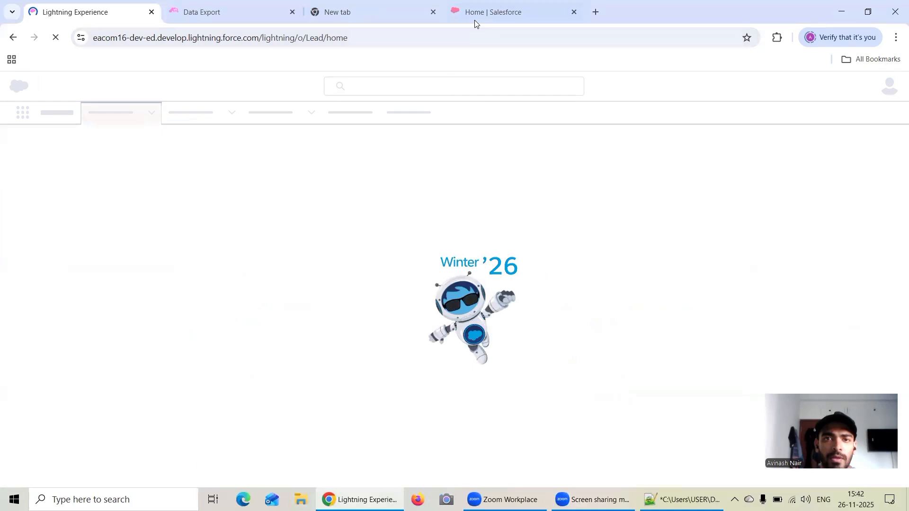
Switch to the abc116 org and open its Salesforce Inspector Data Export in a new browser tab.
left_click(475, 19)
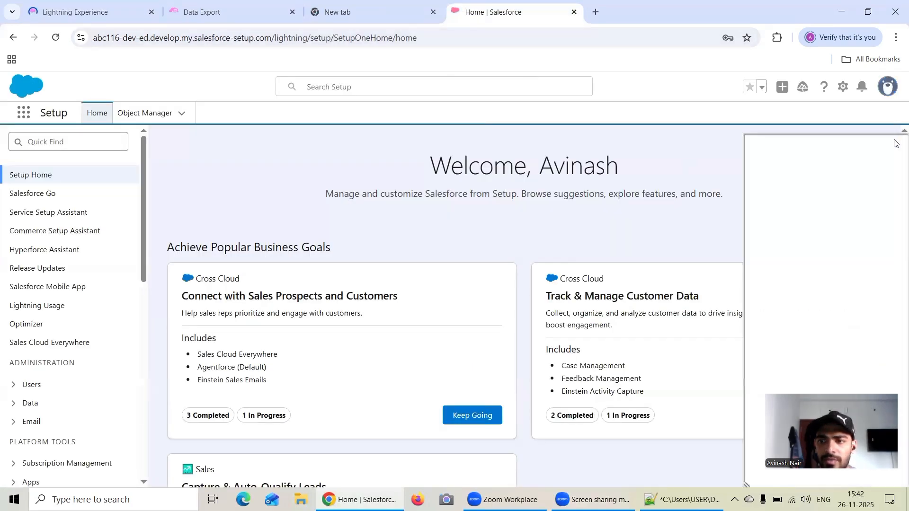
left_click(903, 145)
right_click(764, 321)
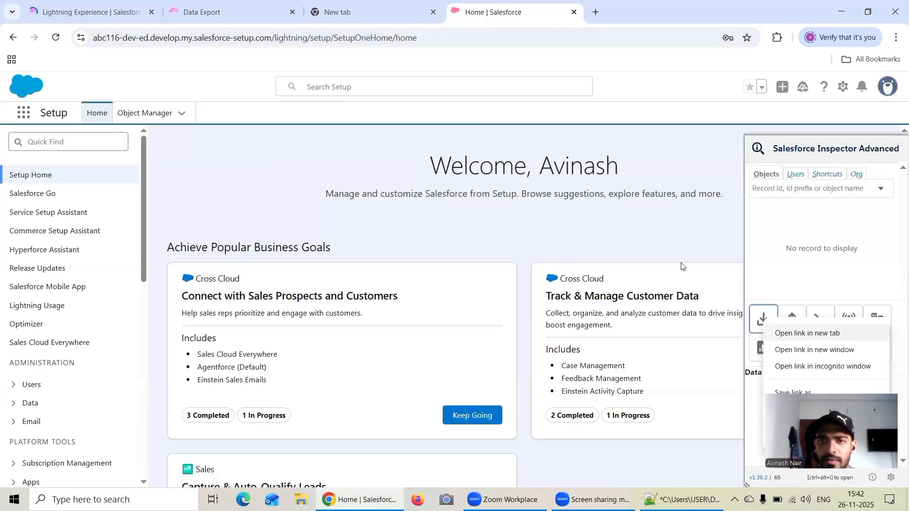
left_click(496, 98)
middle_click(763, 320)
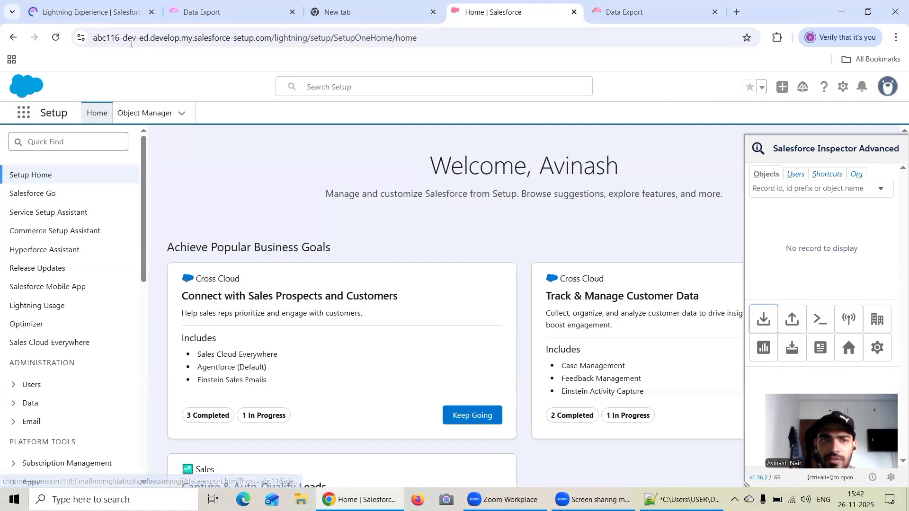
Replace the export query for the eacom16 org with "Select id from Lead".
left_click(221, 11)
left_click_drag(449, 145, 29, 148)
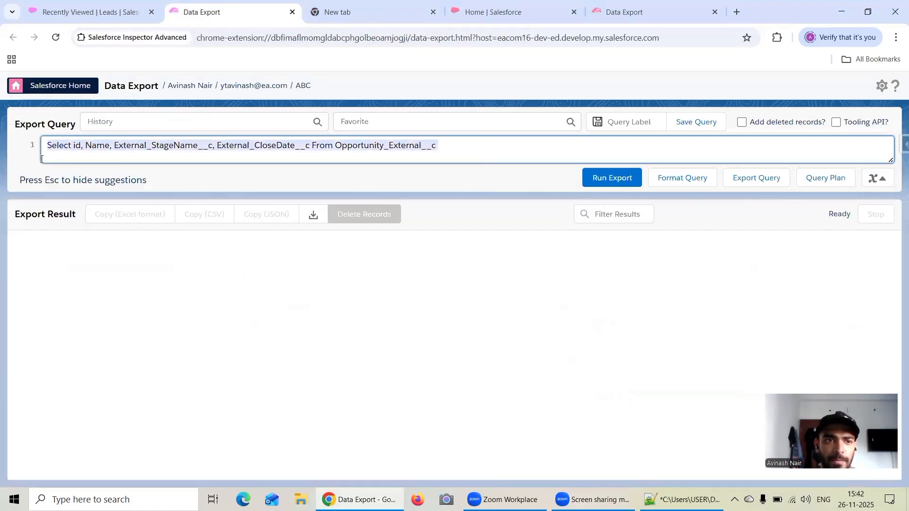
key("BackSpace")
type("Selec")
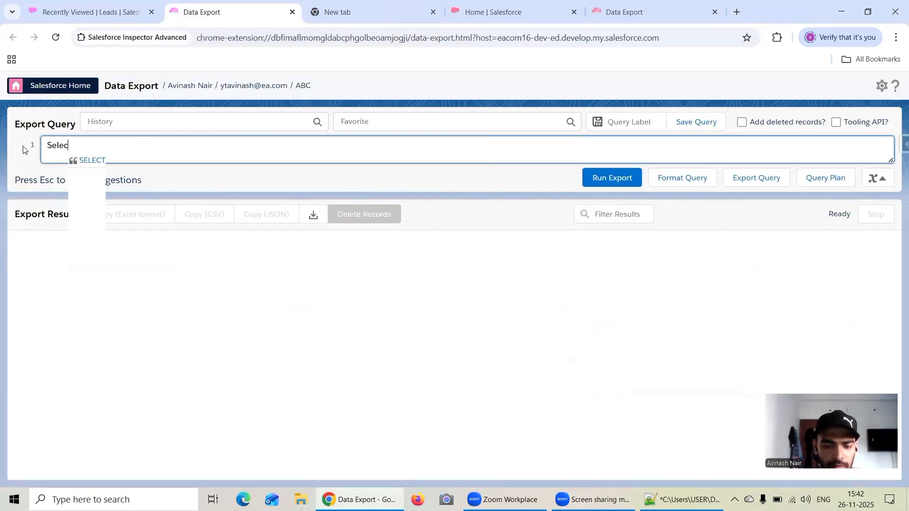
type("t id from Lead")
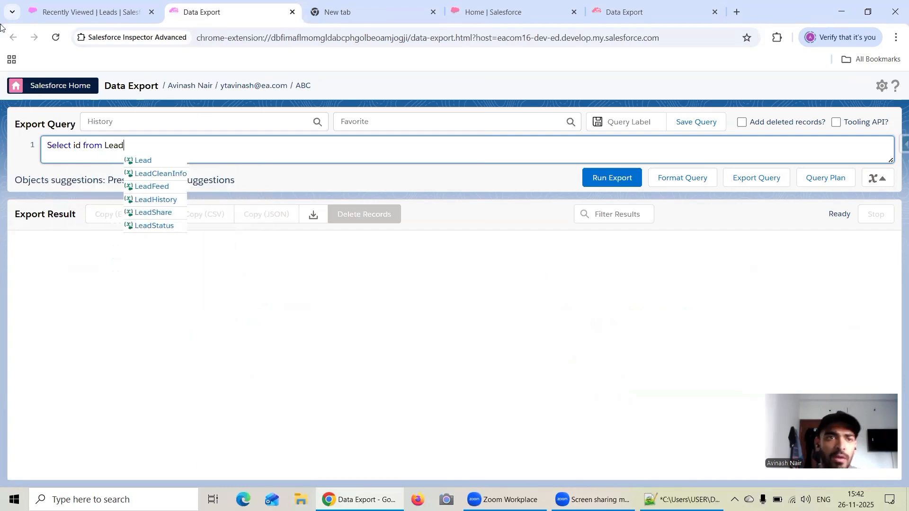
Open a new lead form in the eacom16 org and examine its lead, address and additional information fields.
left_click(76, 12)
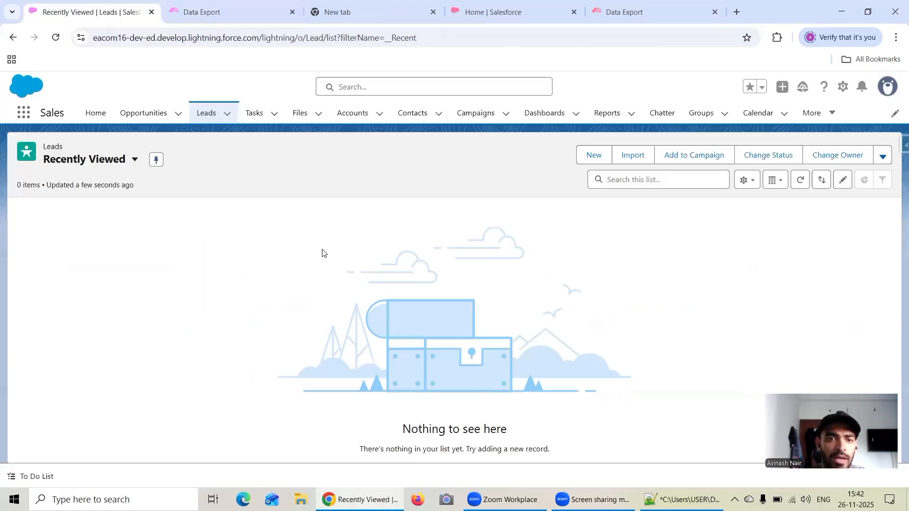
left_click(583, 162)
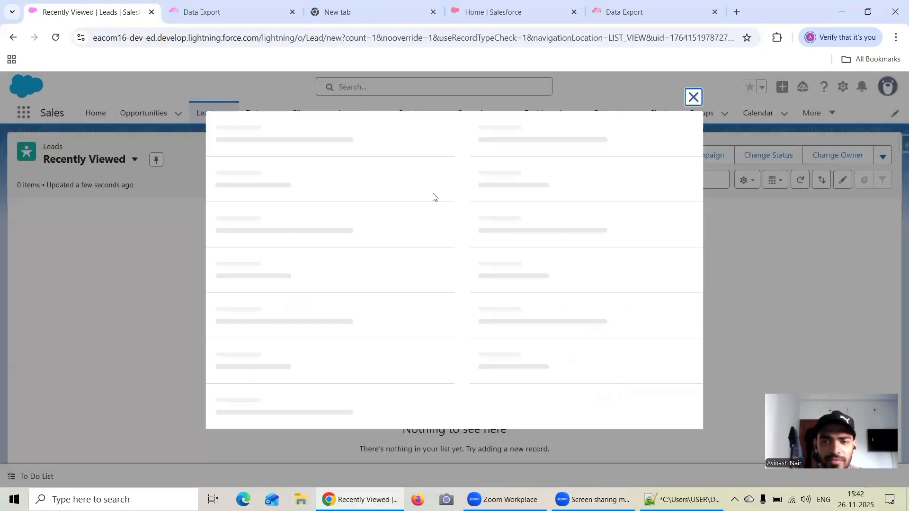
scroll(451, 254, "down", 1)
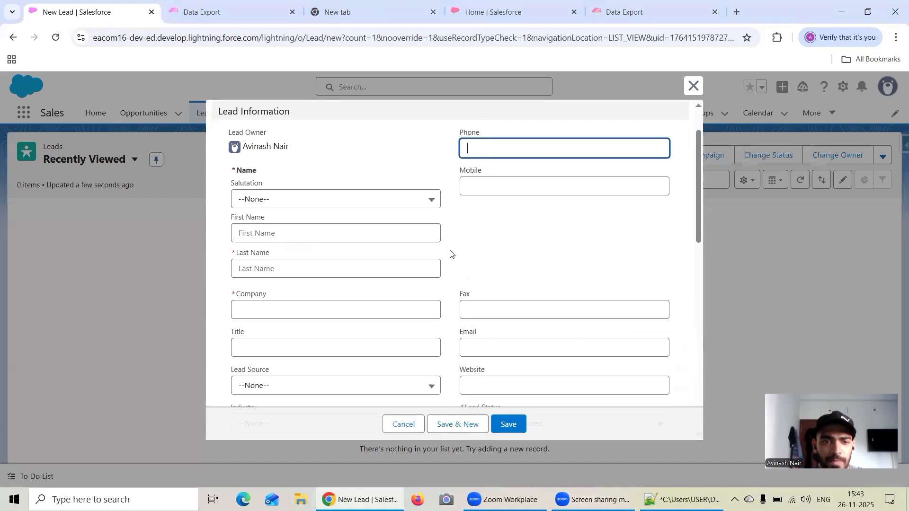
scroll(554, 217, "down", 1)
scroll(554, 217, "down", 4)
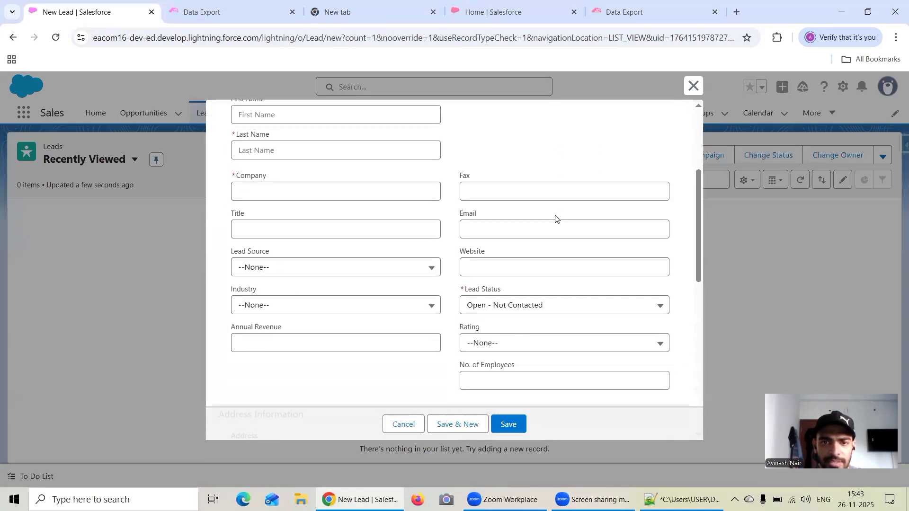
scroll(589, 207, "down", 6)
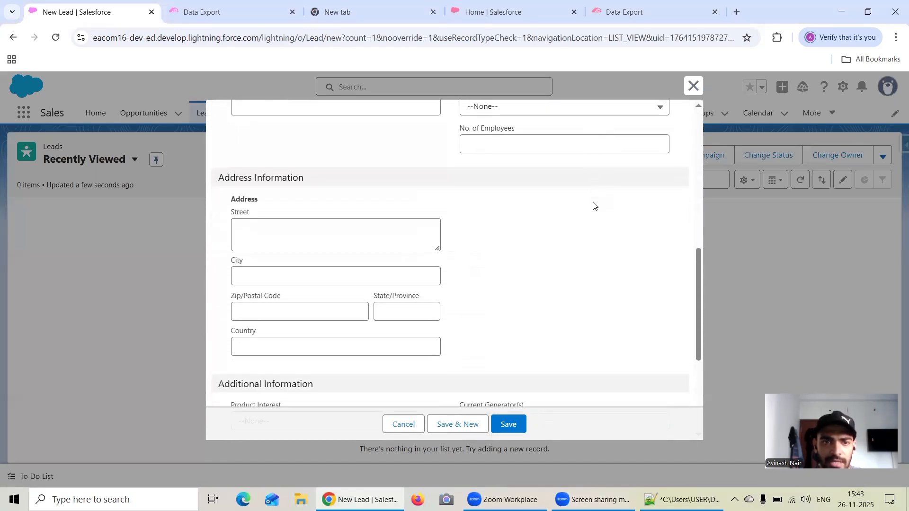
scroll(595, 205, "up", 2)
scroll(595, 206, "down", 3)
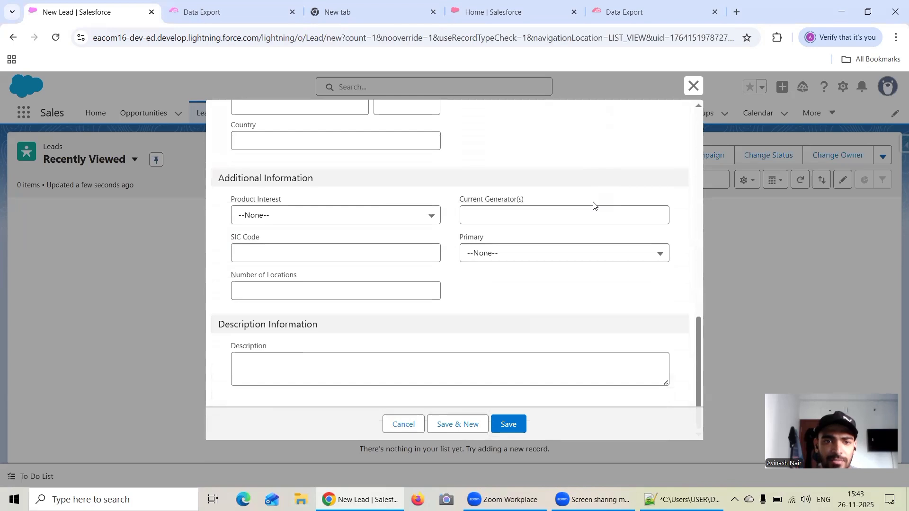
left_click(344, 216)
left_click(345, 216)
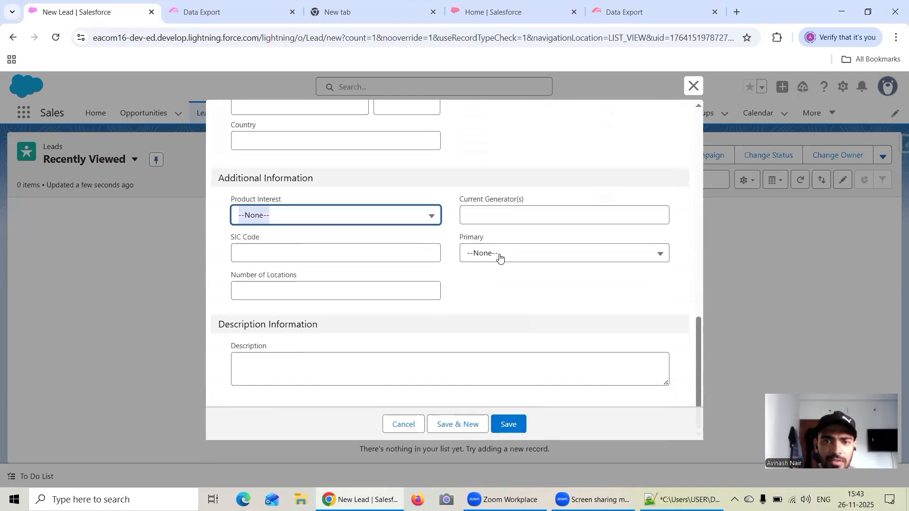
left_click(519, 256)
left_click(519, 256)
scroll(452, 298, "up", 3)
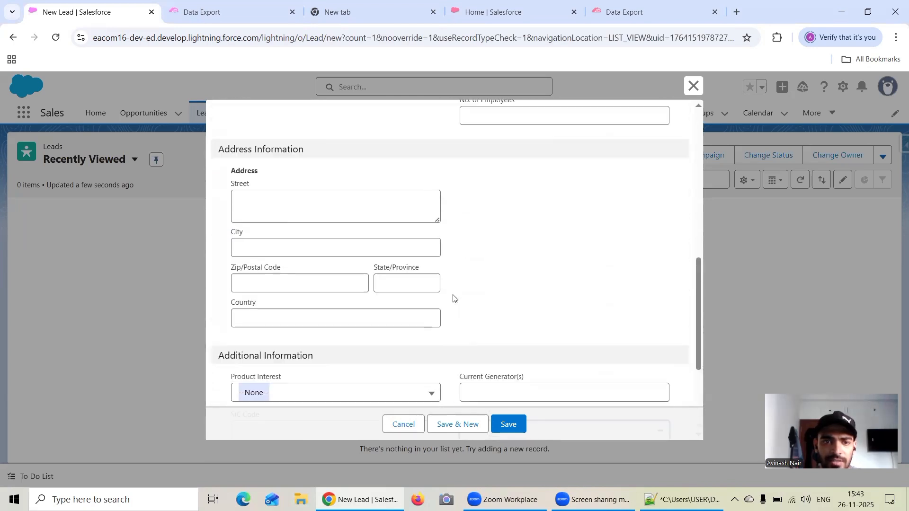
scroll(454, 296, "up", 4)
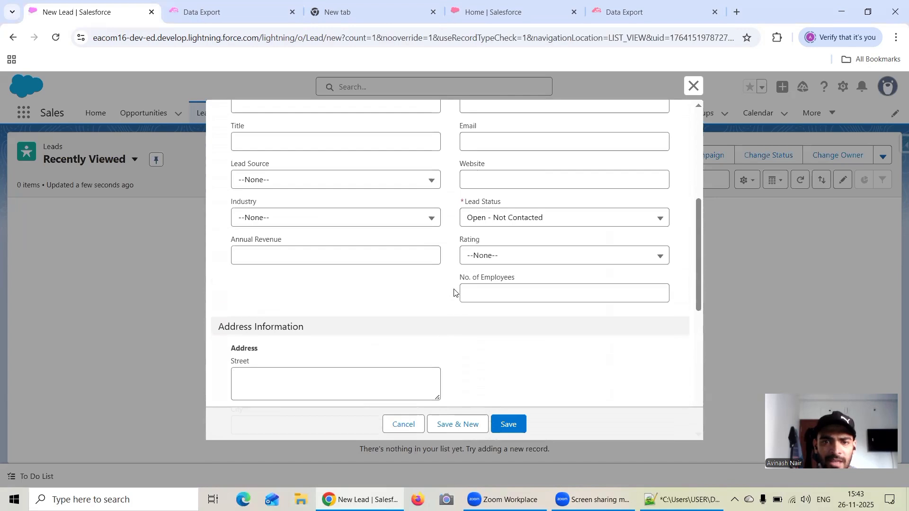
scroll(454, 291, "up", 1)
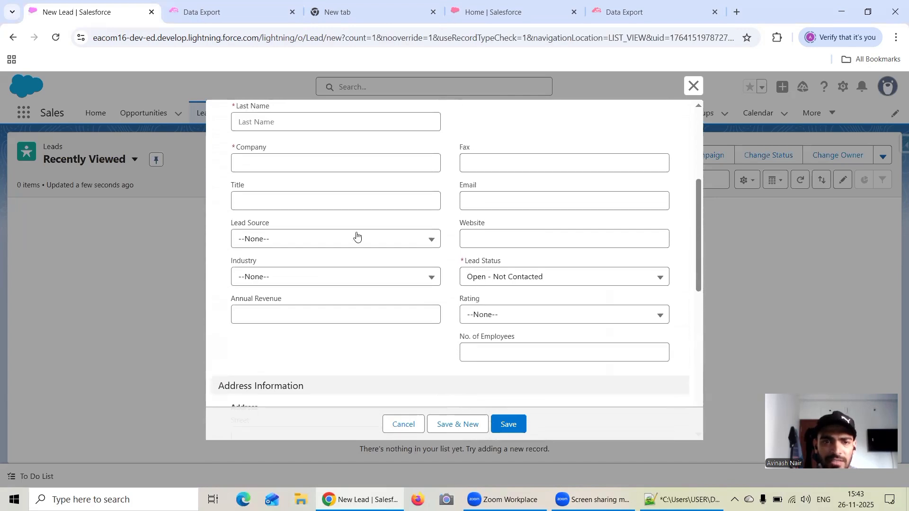
Add the Company and LeadSource fields after id in the eacom16 Lead export query.
left_click(216, 10)
left_click(82, 151)
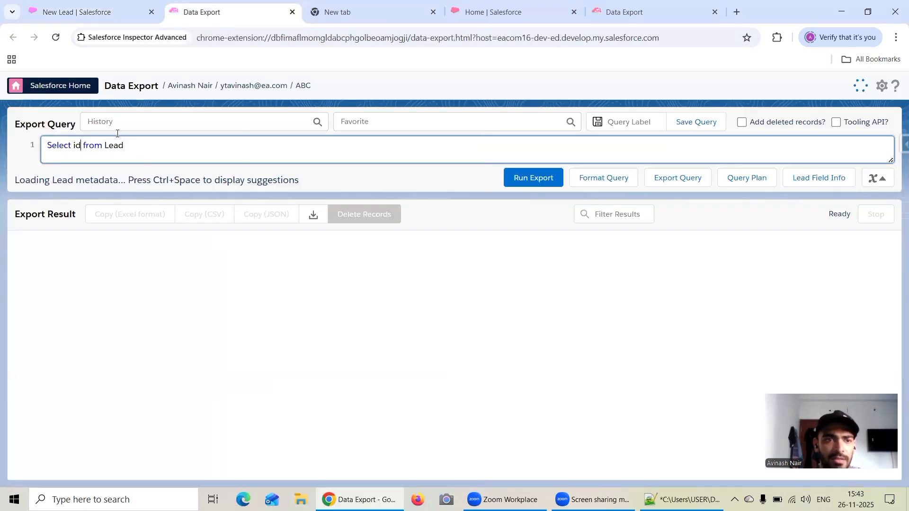
type(", co")
type("mpany")
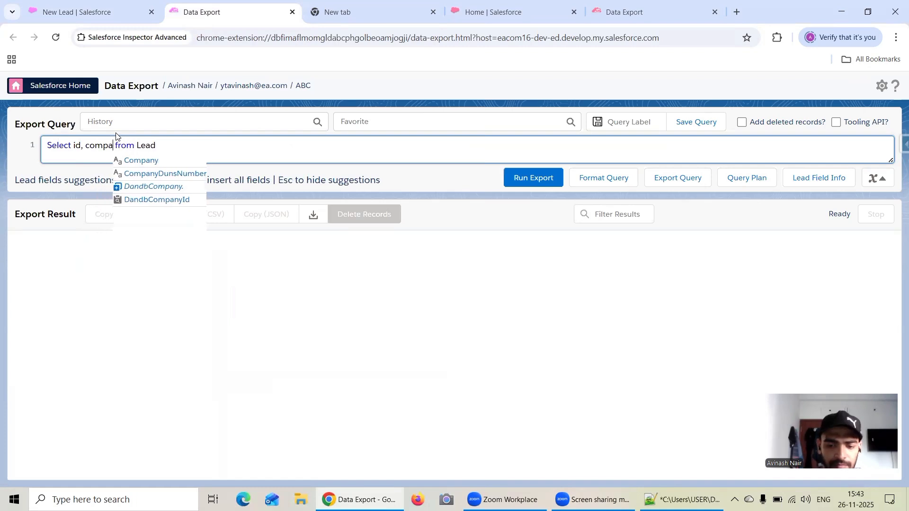
left_click(142, 160)
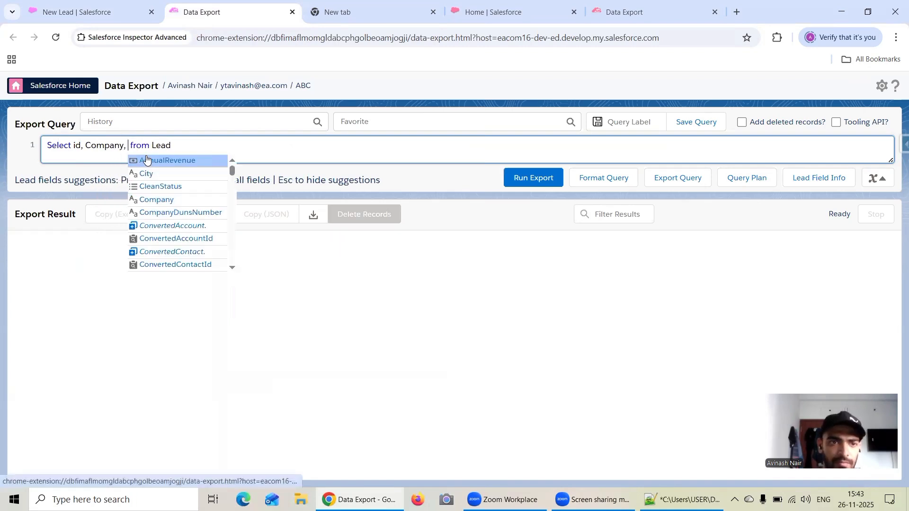
type("Lead")
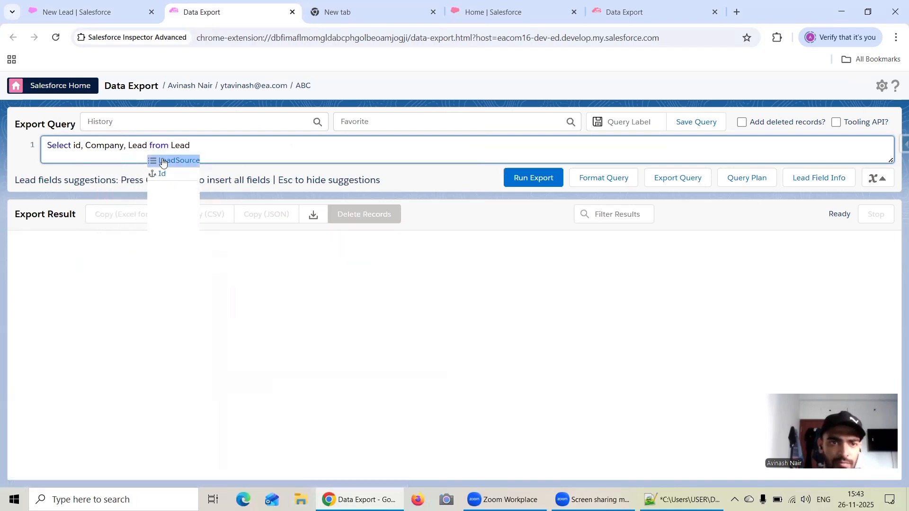
left_click(152, 161)
type("LeadSt")
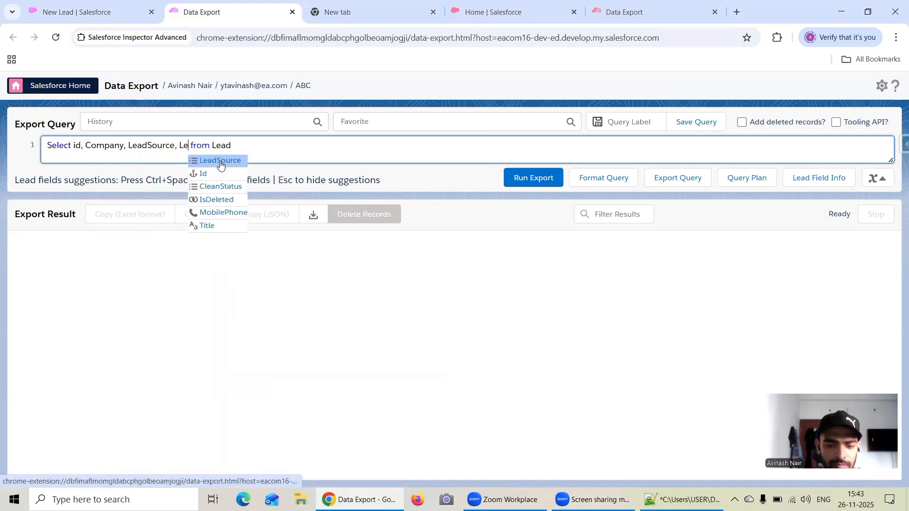
key("BackSpace")
key("BackSpace")
key("BackSpace")
key("BackSpace")
key("BackSpace")
key("BackSpace")
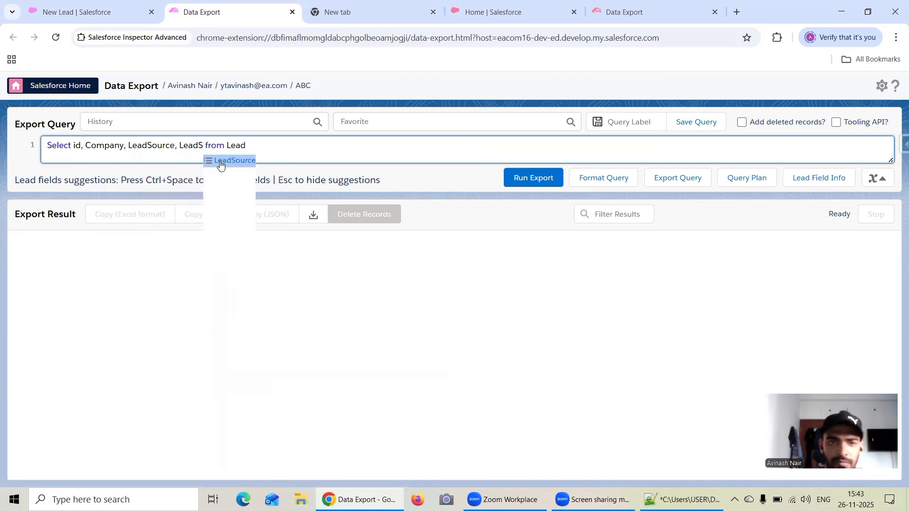
Add the Status, Industry and AnnualRevenue fields after LeadSource in the Lead export query.
type("Stat")
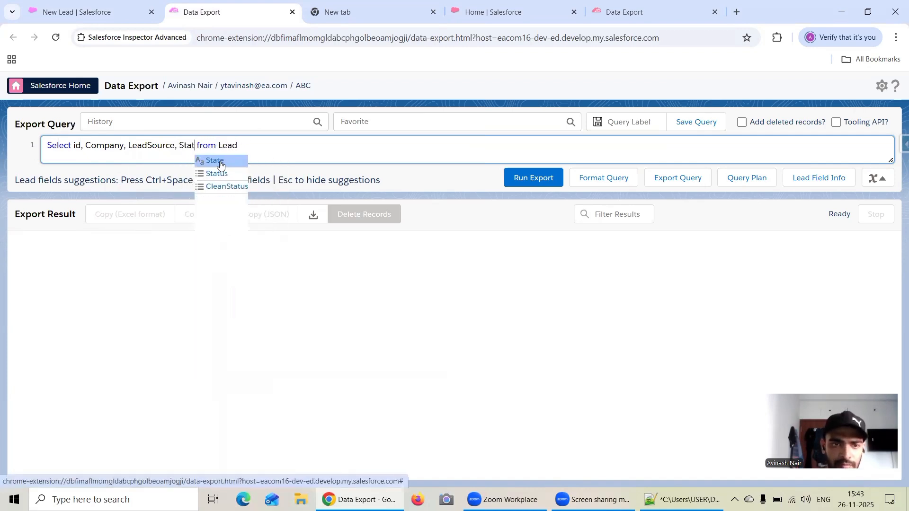
left_click(217, 173)
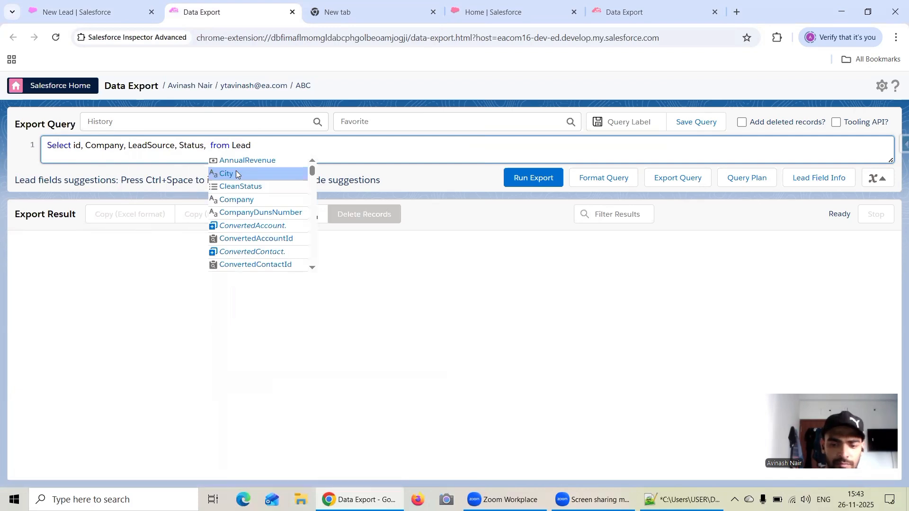
type("Indust")
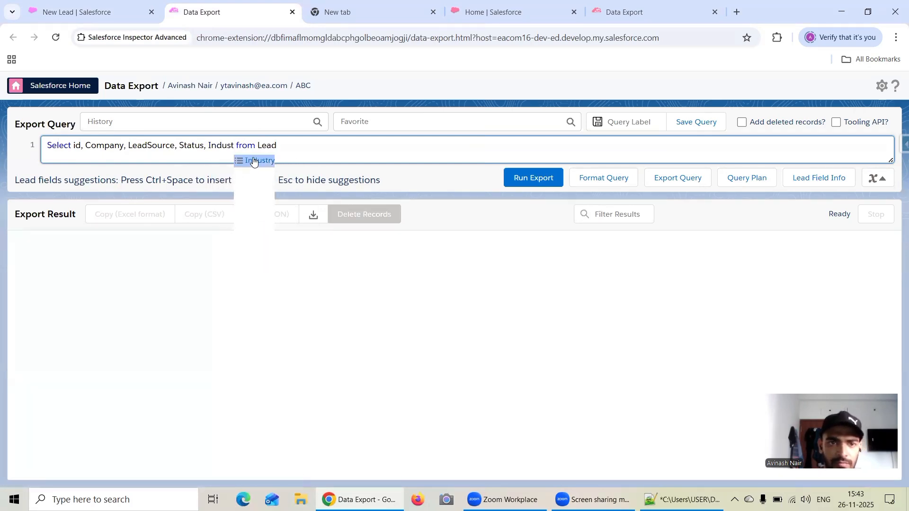
left_click(251, 160)
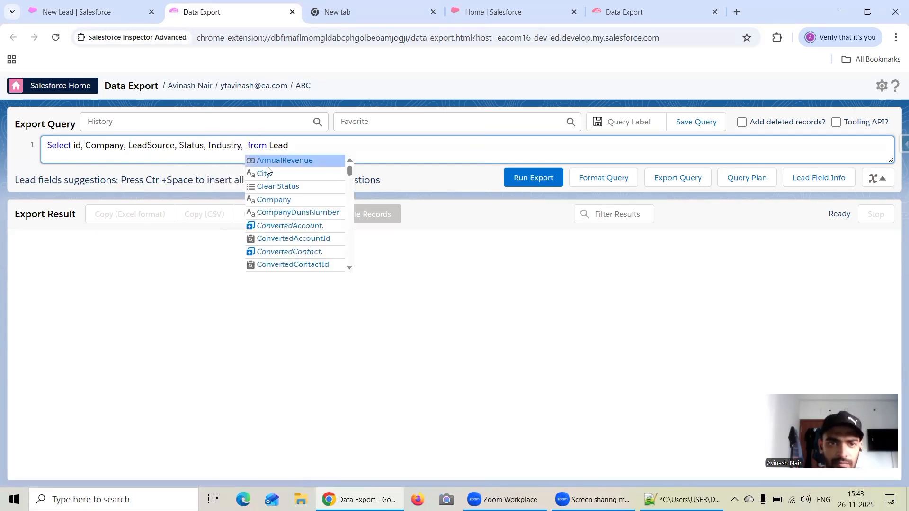
left_click(267, 168)
left_click(244, 152)
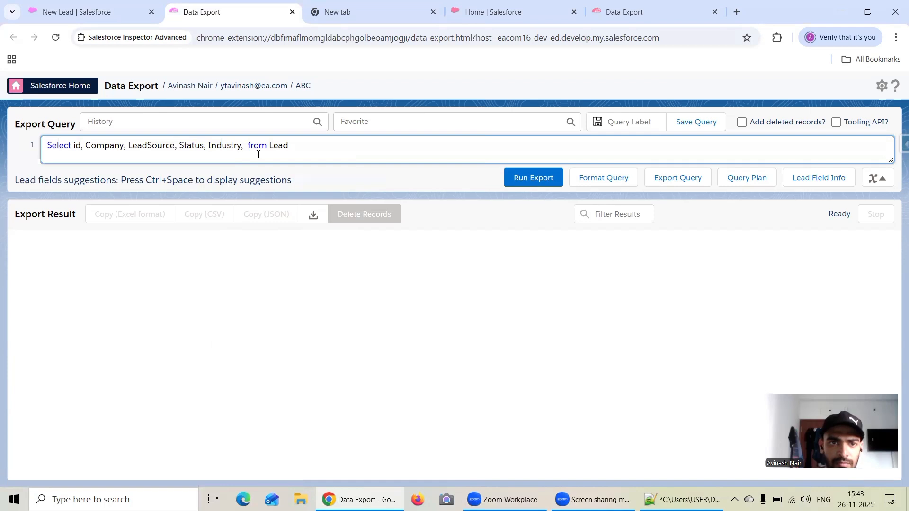
type("A")
left_click(259, 160)
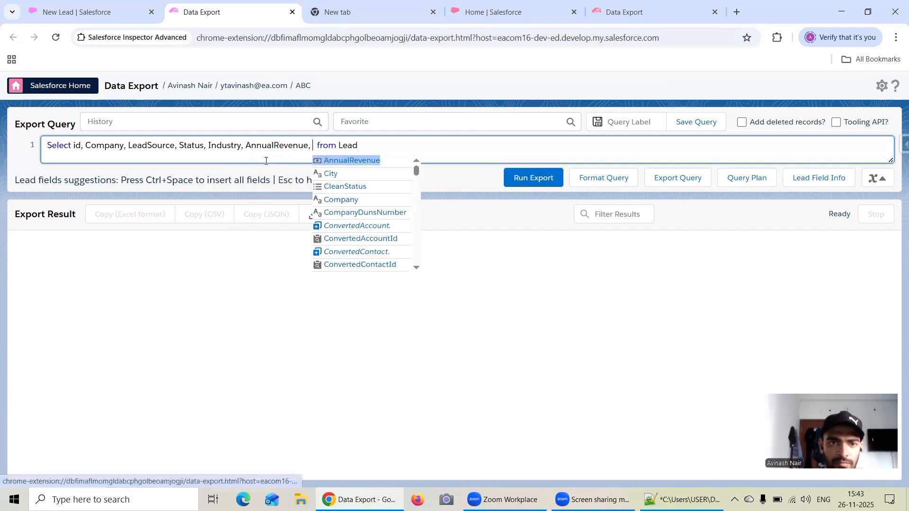
Check the new lead form's fields, remove the trailing comma after AnnualRevenue in the eacom16 query, and run the Lead export.
left_click(90, 4)
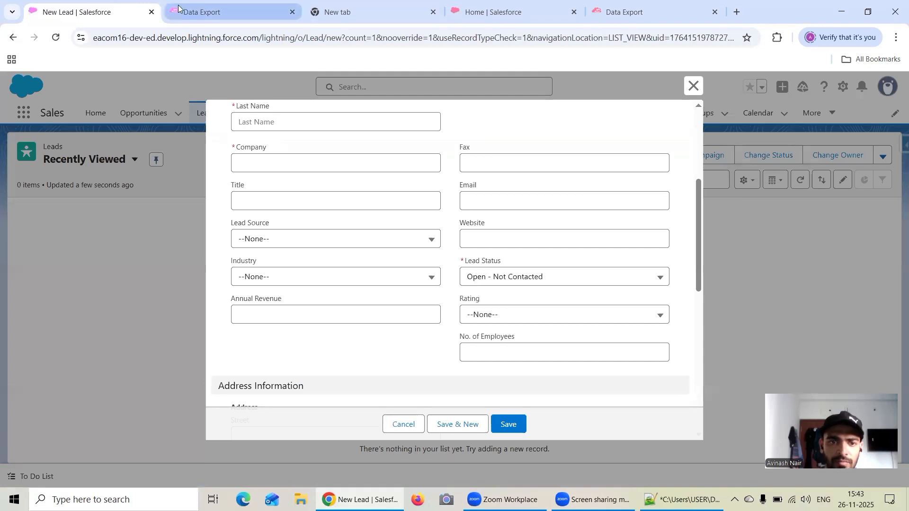
left_click(195, 11)
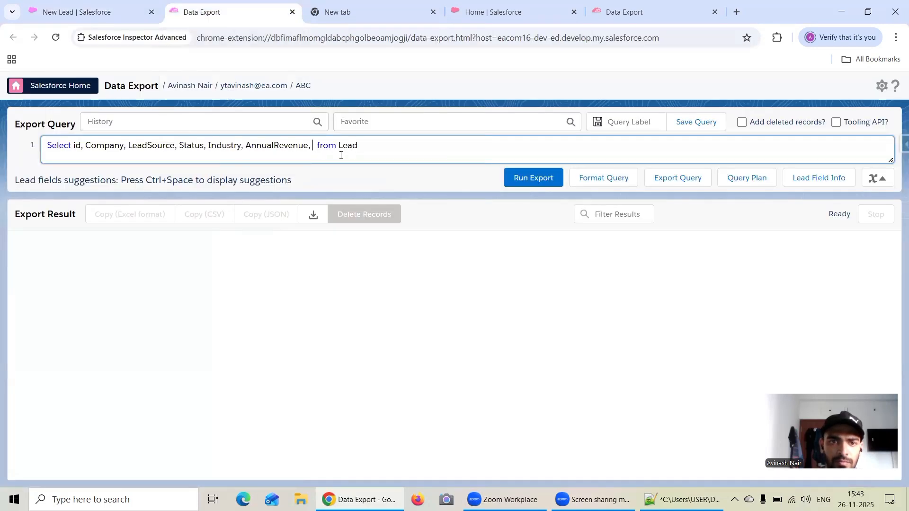
key("BackSpace")
key("BackSpace")
left_click(528, 175)
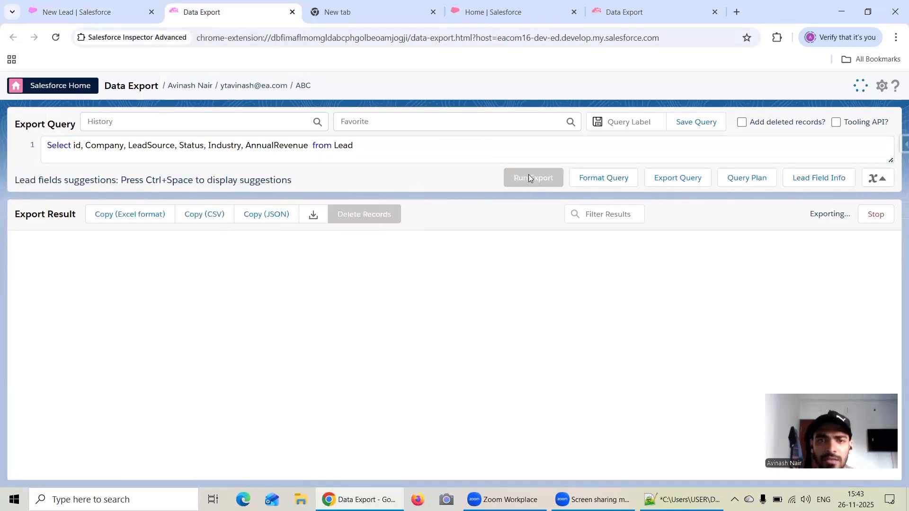
Examine the eacom16 org's exported leads from first to last row, including their LeadSource, Status, Industry and AnnualRevenue values.
scroll(497, 321, "down", 3)
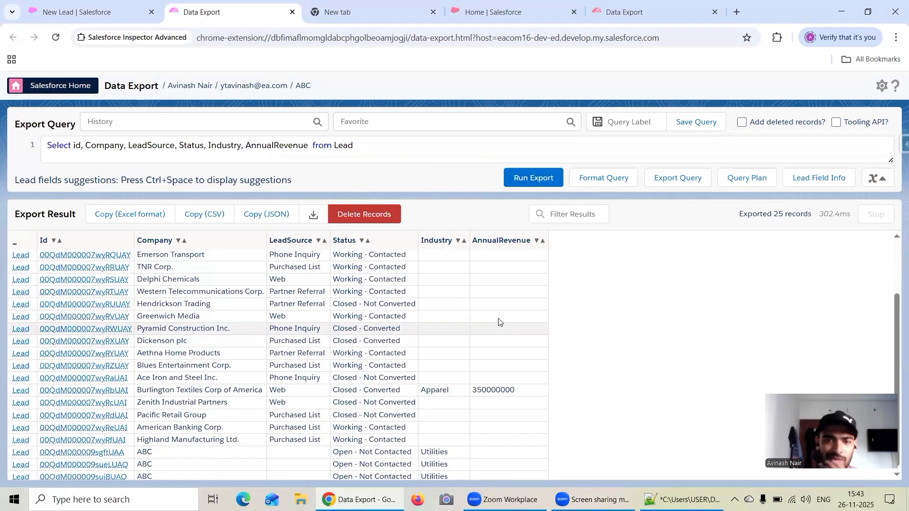
scroll(498, 323, "up", 3)
scroll(499, 322, "down", 4)
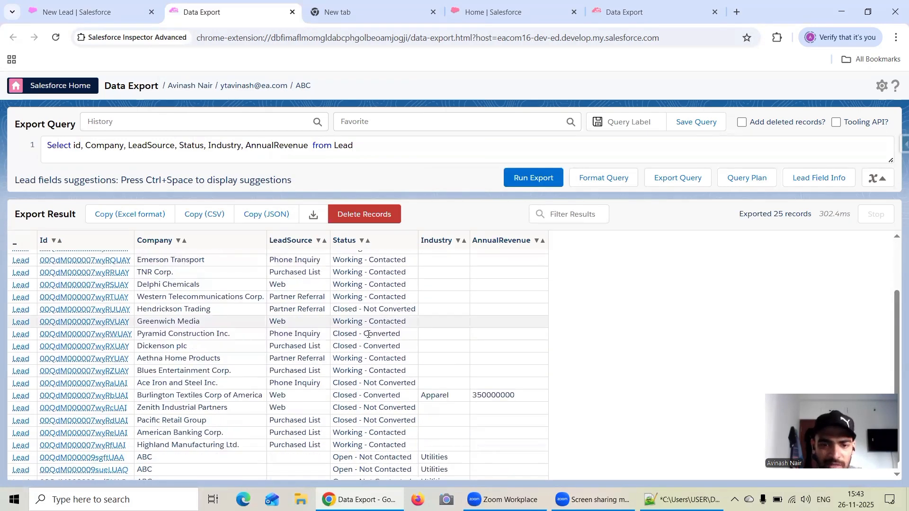
scroll(294, 293, "up", 3)
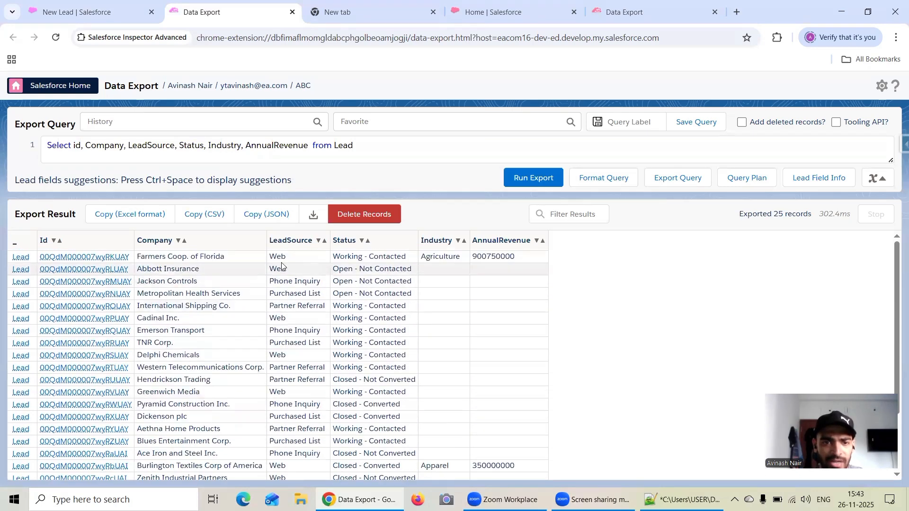
scroll(300, 282, "down", 3)
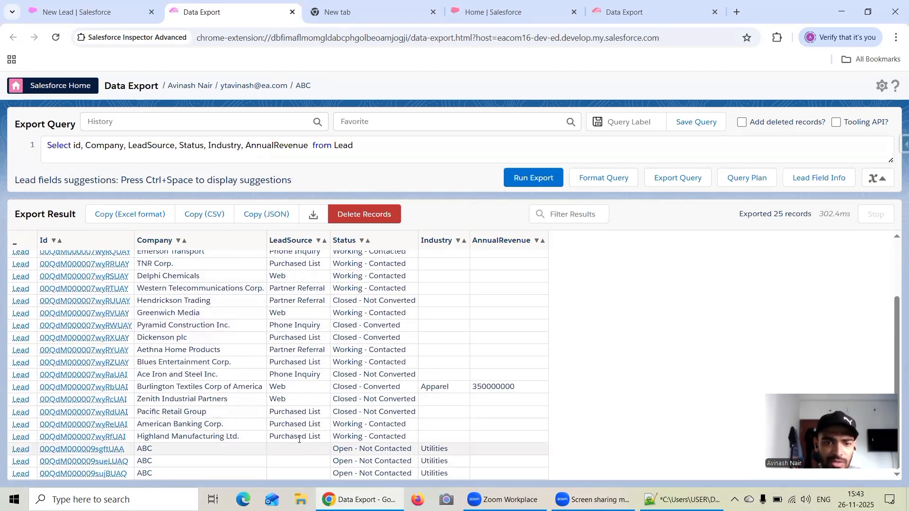
scroll(312, 402, "up", 3)
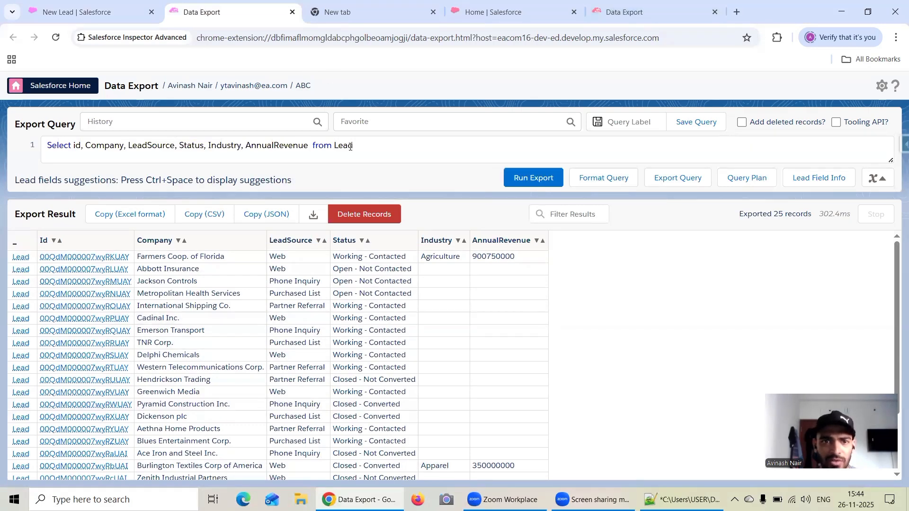
Copy the full Lead query into the abc116 org's Data Export, replacing the Opportunity_External__c query, and run the export.
left_click(316, 149)
left_click_drag(316, 148, 0, 152)
key("ctrl+c")
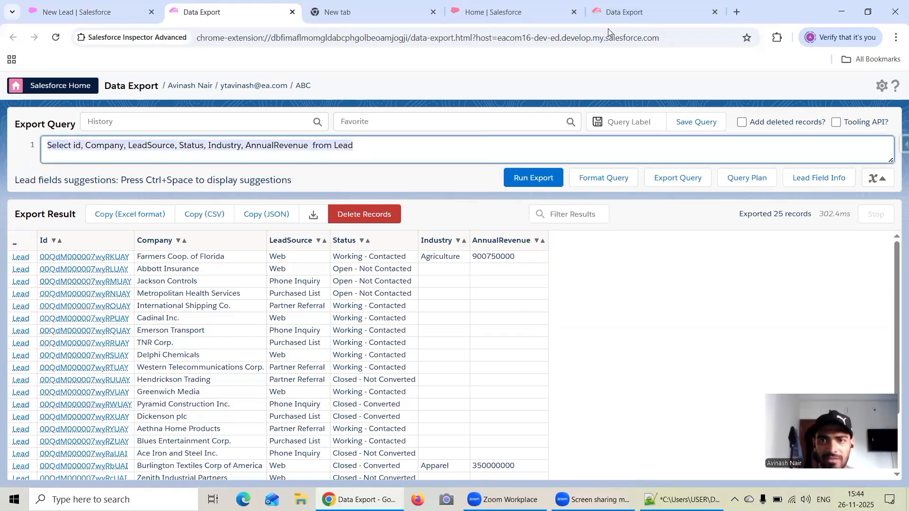
left_click(616, 15)
left_click(440, 145)
key("ctrl+a")
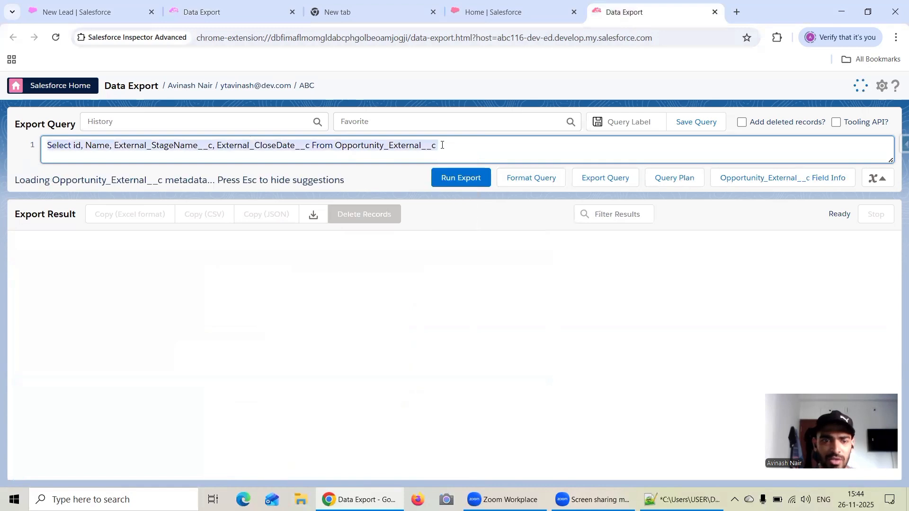
key("ctrl+v")
left_click(586, 180)
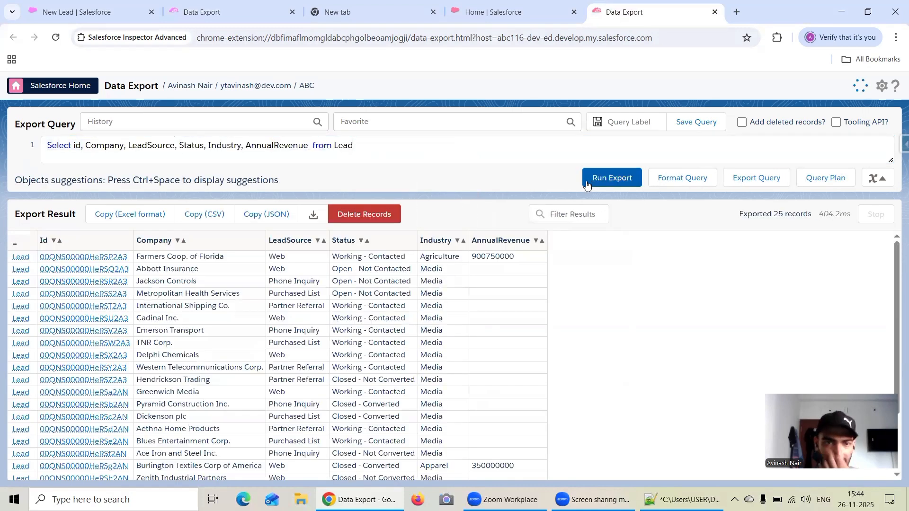
Examine the abc116 org's exported leads from first to last row, including their LeadSource, Status and Industry values.
scroll(474, 293, "down", 3)
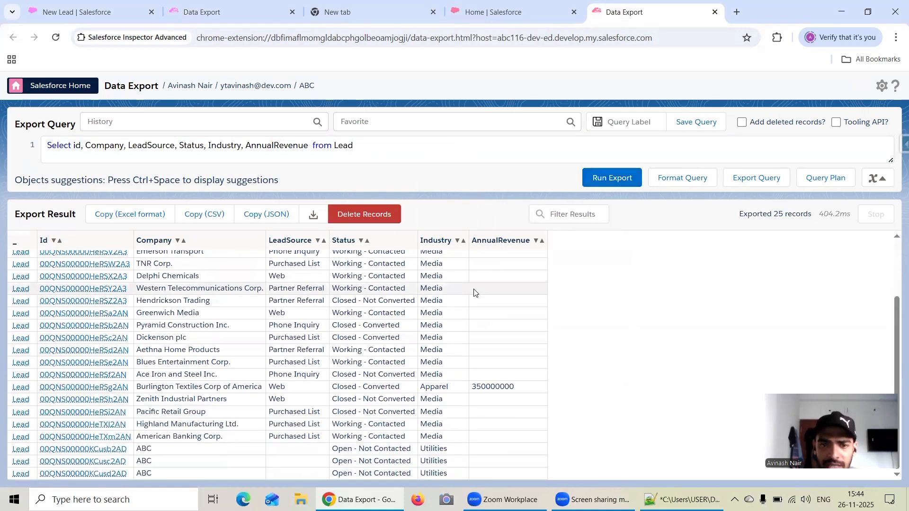
scroll(474, 293, "up", 3)
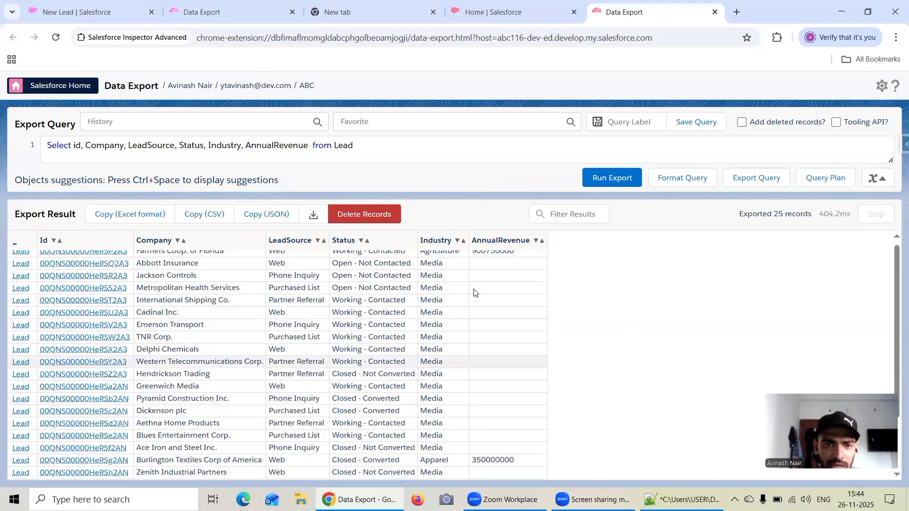
scroll(473, 293, "down", 3)
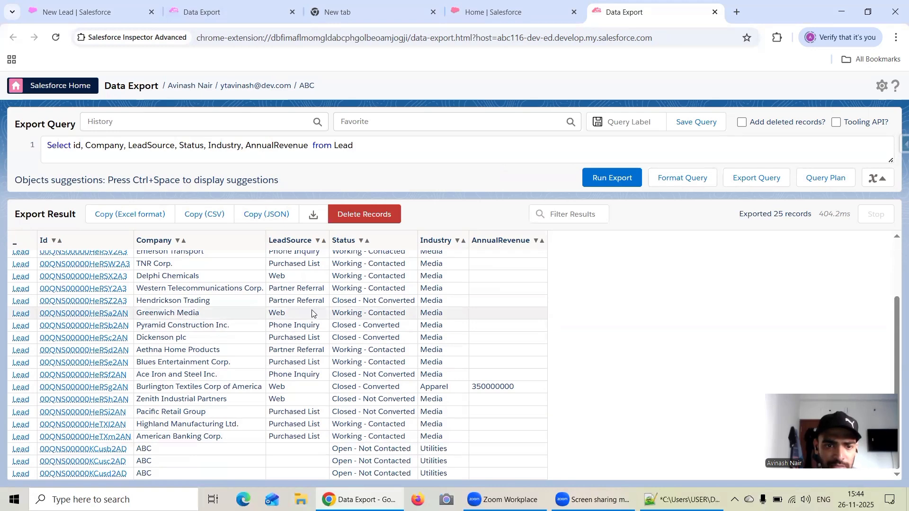
scroll(312, 313, "up", 3)
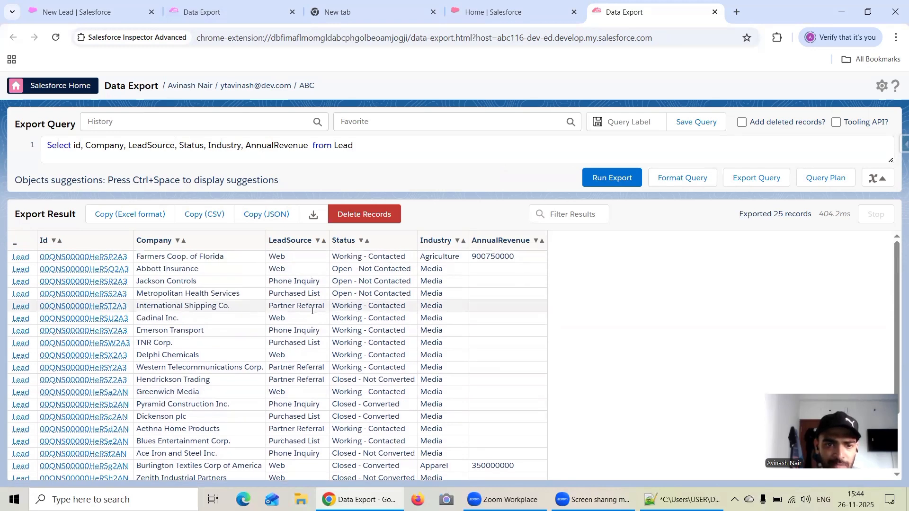
scroll(312, 311, "down", 3)
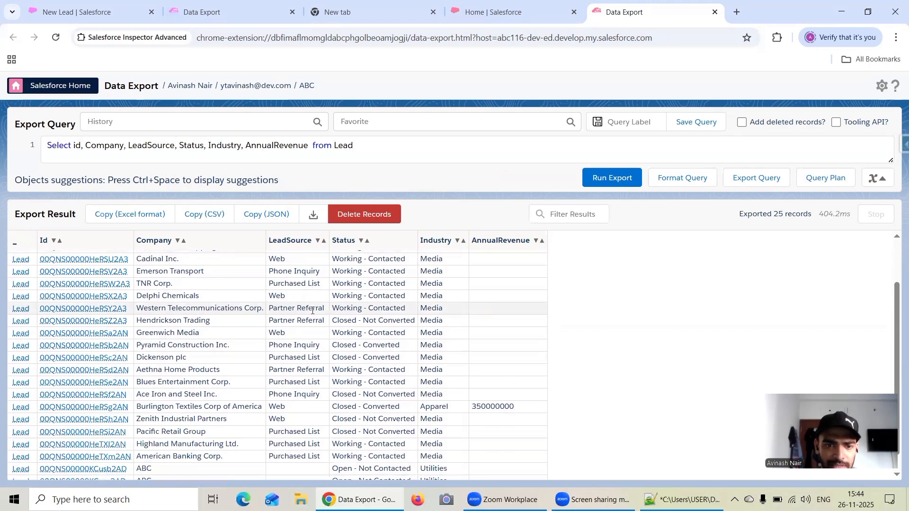
scroll(314, 301, "up", 3)
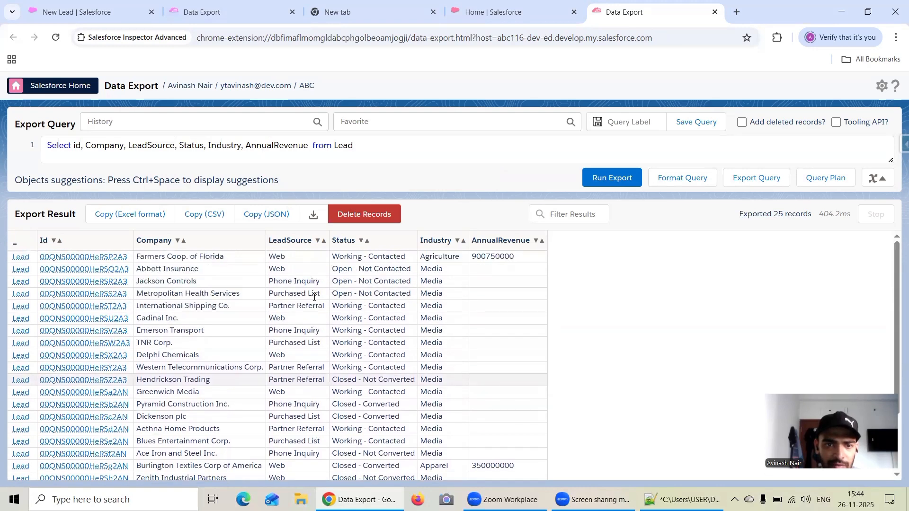
scroll(314, 298, "down", 3)
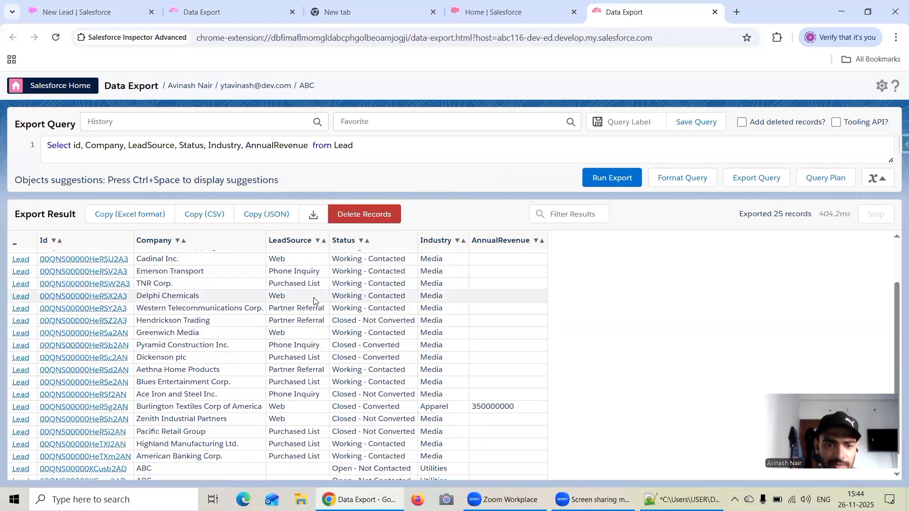
Compare the eacom16 org's exported leads with the abc116 org's, down to the ABC company rows at the end.
key("ctrl+2")
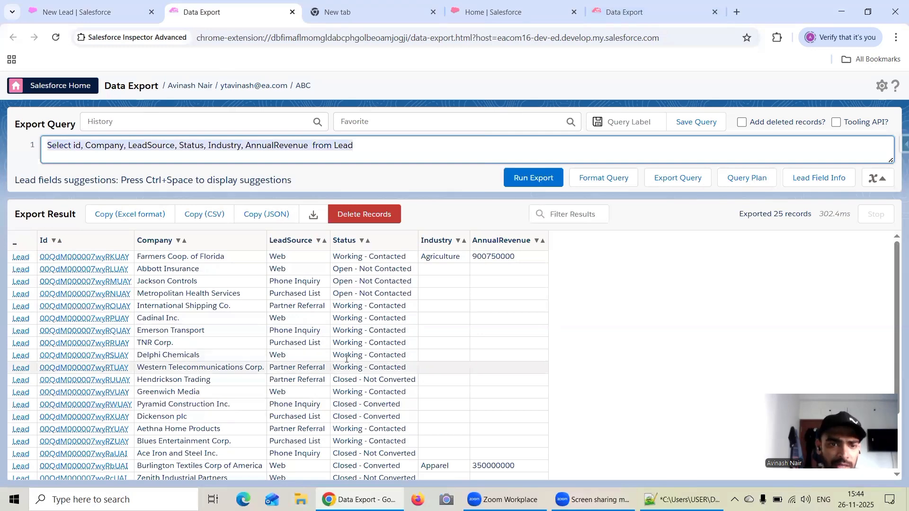
scroll(359, 345, "down", 1)
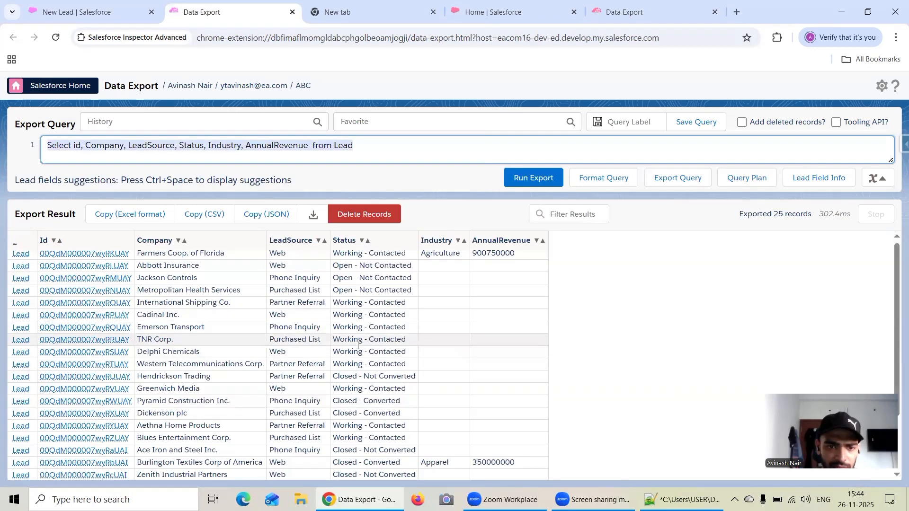
scroll(358, 345, "down", 3)
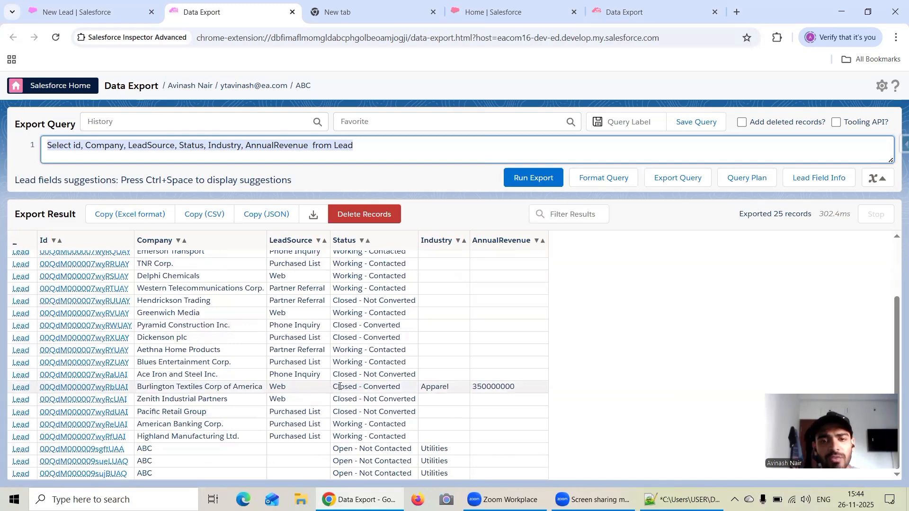
scroll(340, 386, "up", 2)
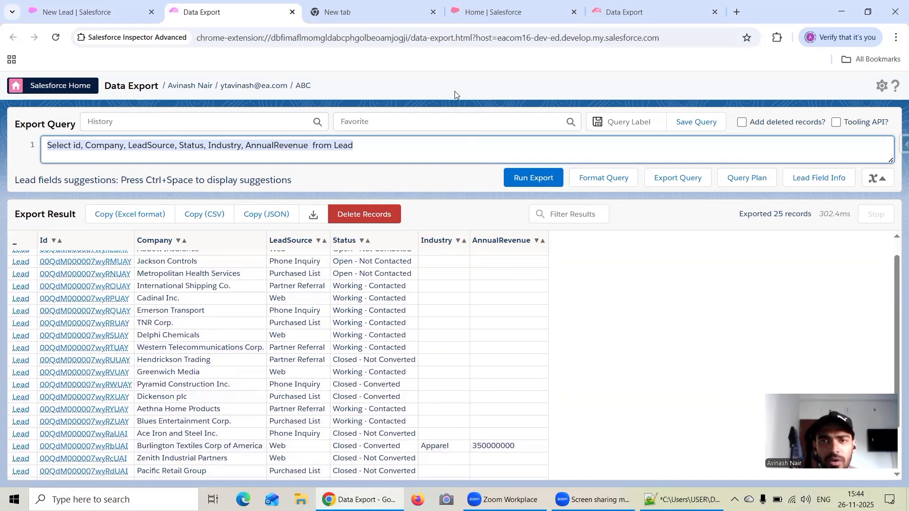
left_click(630, 13)
scroll(488, 355, "down", 1)
scroll(489, 355, "up", 4)
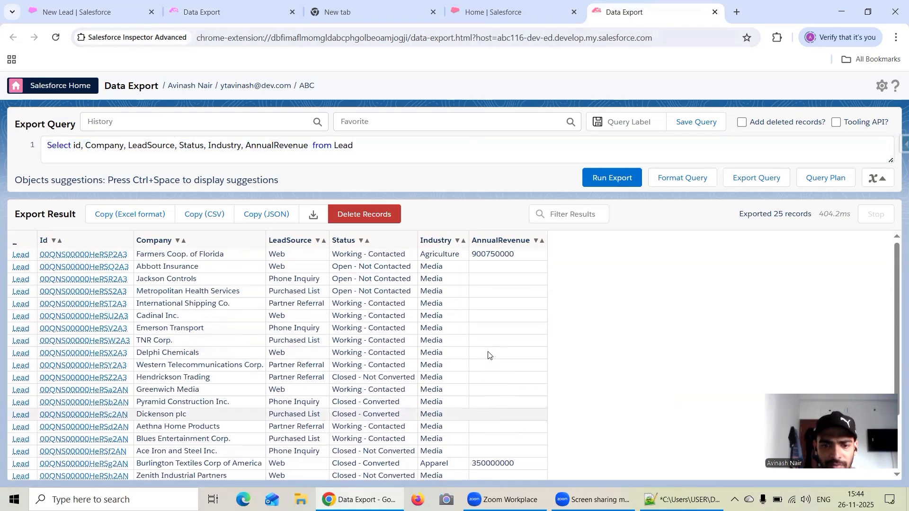
scroll(489, 355, "down", 1)
scroll(490, 355, "down", 1)
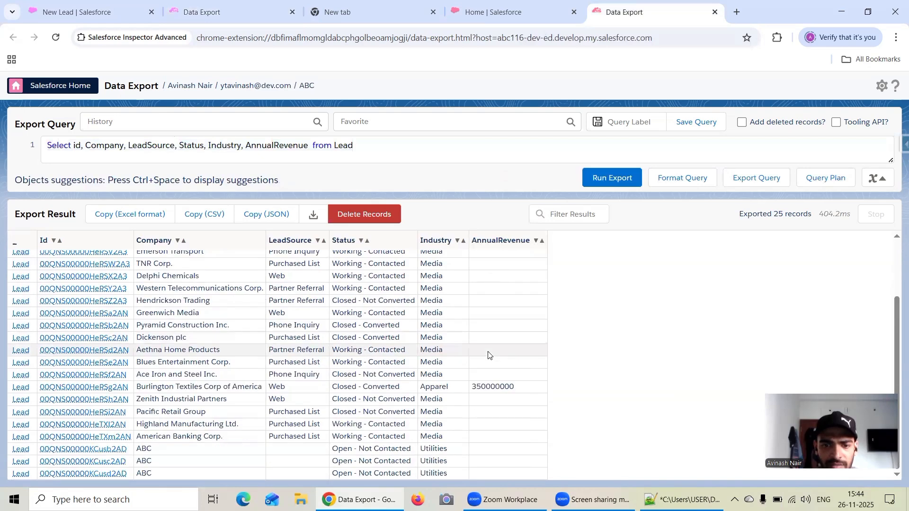
scroll(489, 355, "up", 2)
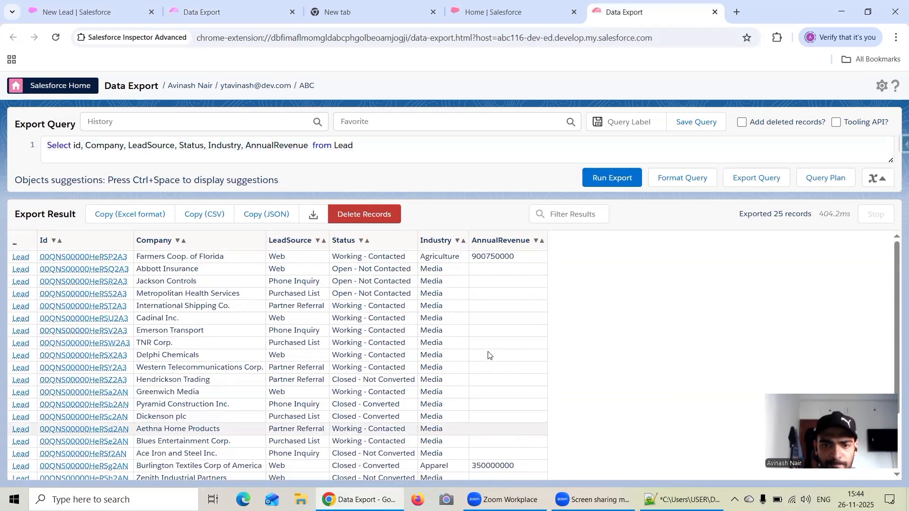
scroll(489, 356, "down", 2)
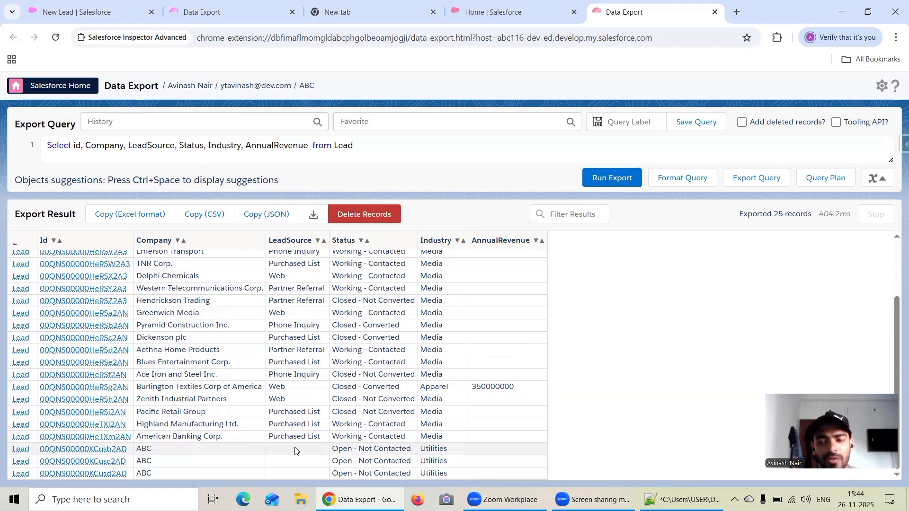
Return to the eacom16 org's Data Export and review its lead rows once more.
left_click(208, 12)
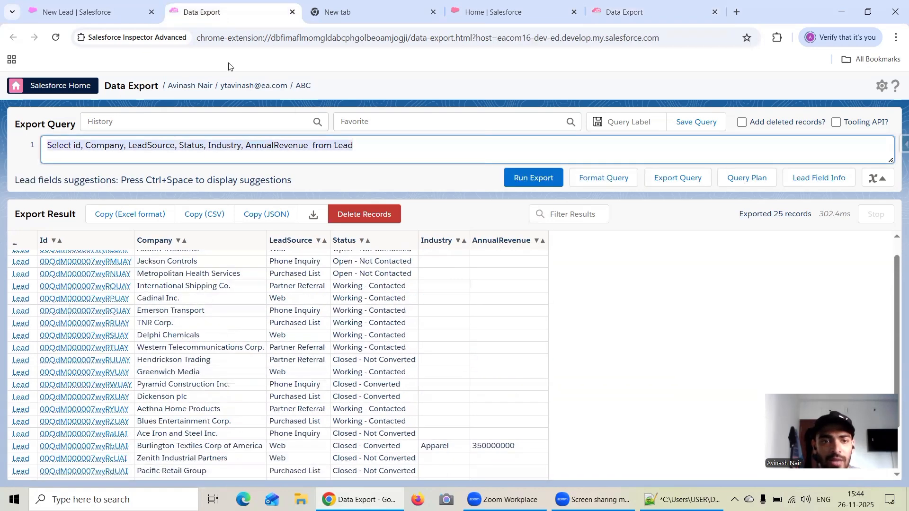
scroll(282, 333, "up", 2)
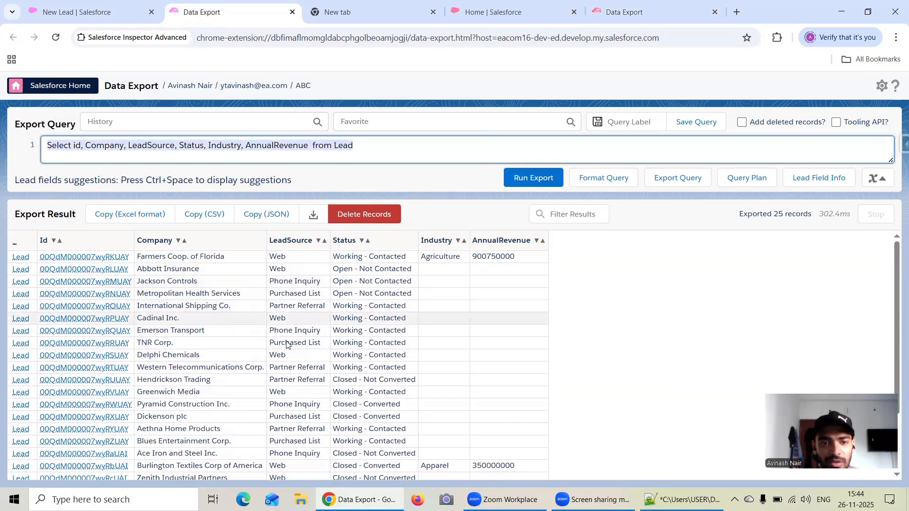
scroll(302, 380, "down", 3)
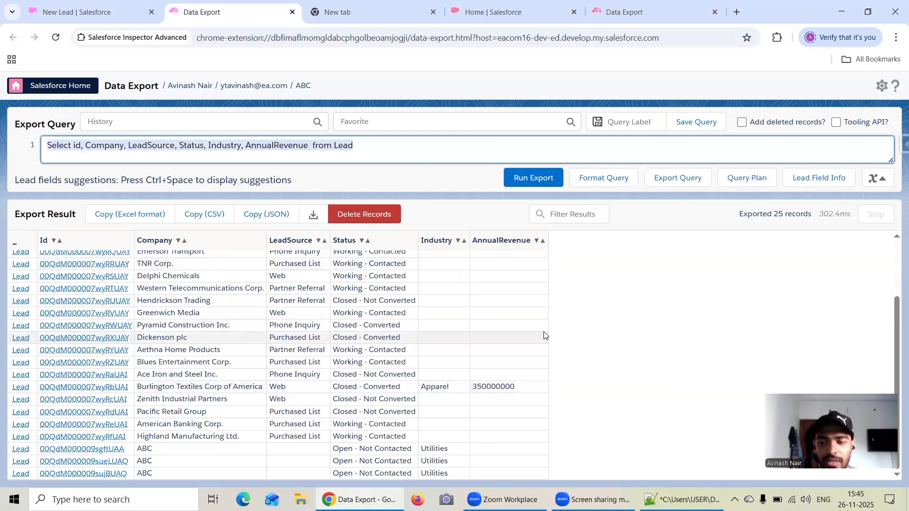
scroll(544, 336, "up", 3)
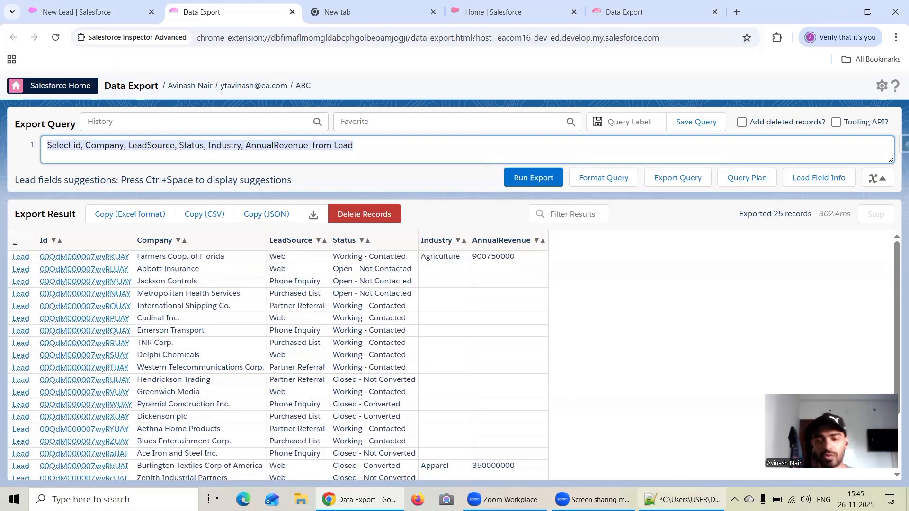
Switch to the training notes in Notepad++ and add a new "Steps :" heading below the last numbered list.
key("alt+Tab")
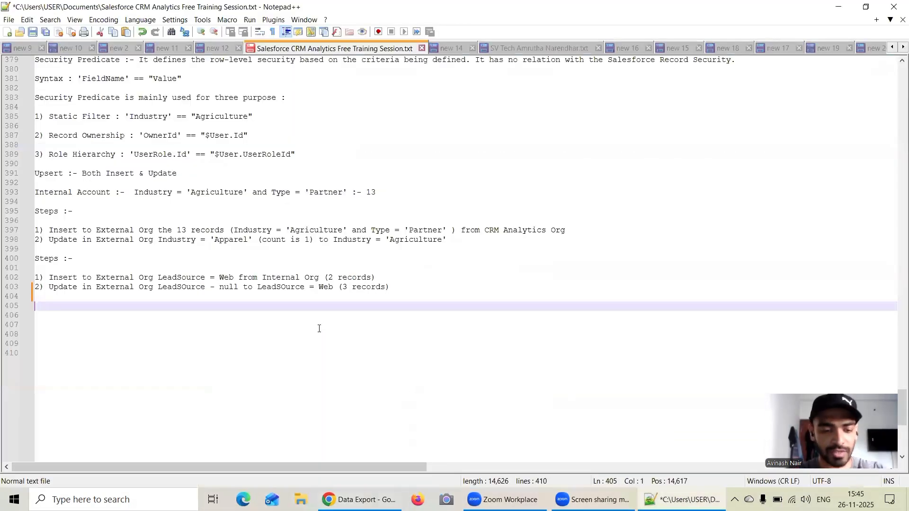
type("Steps ")
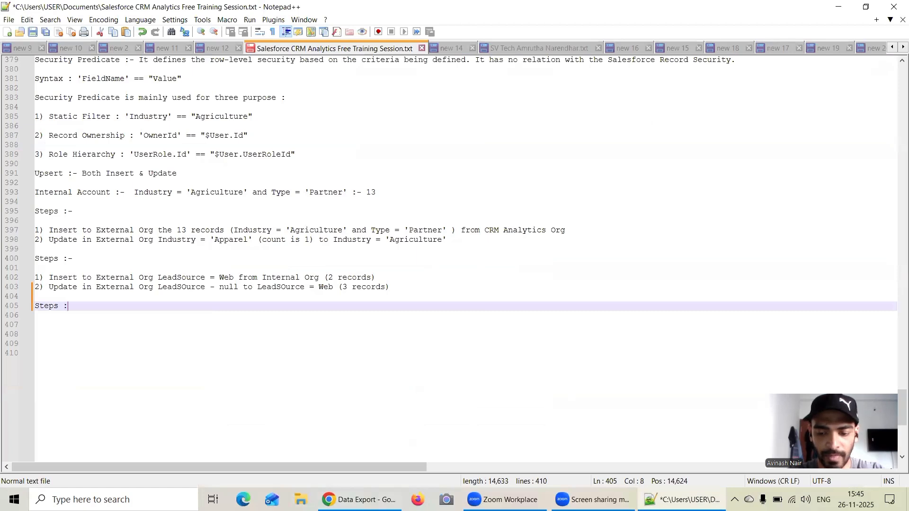
type(":")
key("Return")
key("Return")
Write the first item under the new heading as "1) Inserting Record whose LeadSource = Web".
type("1) ")
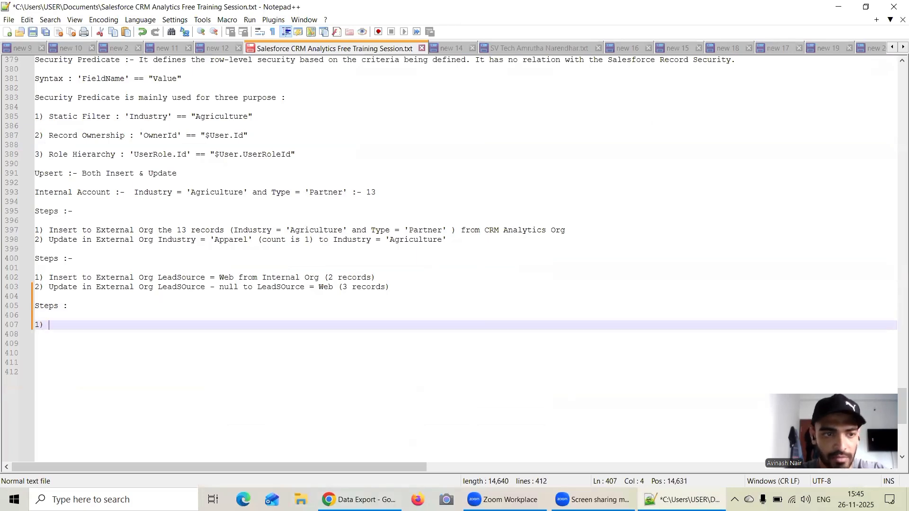
type("Inserti")
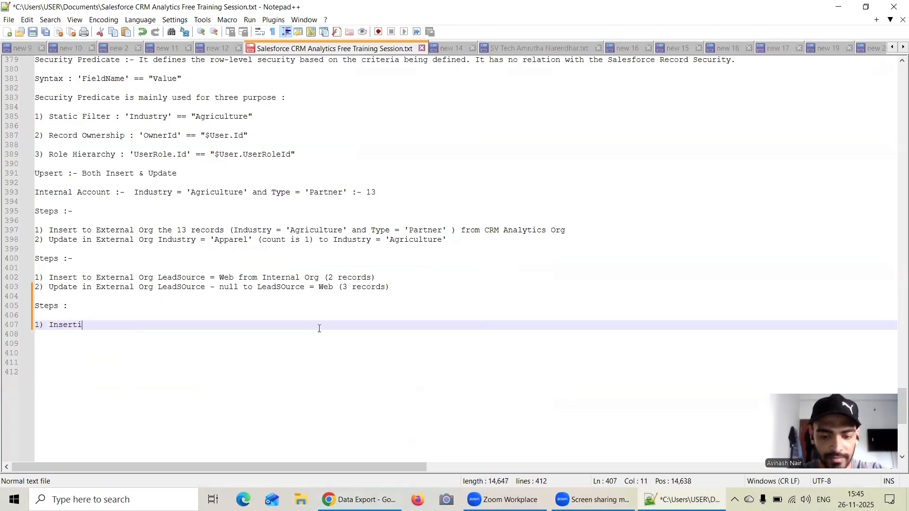
type("ng R")
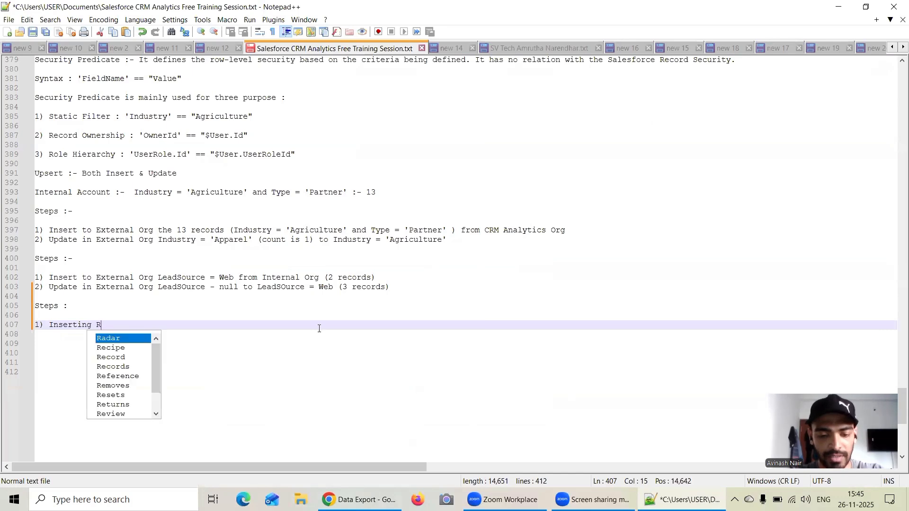
type("ecord = ")
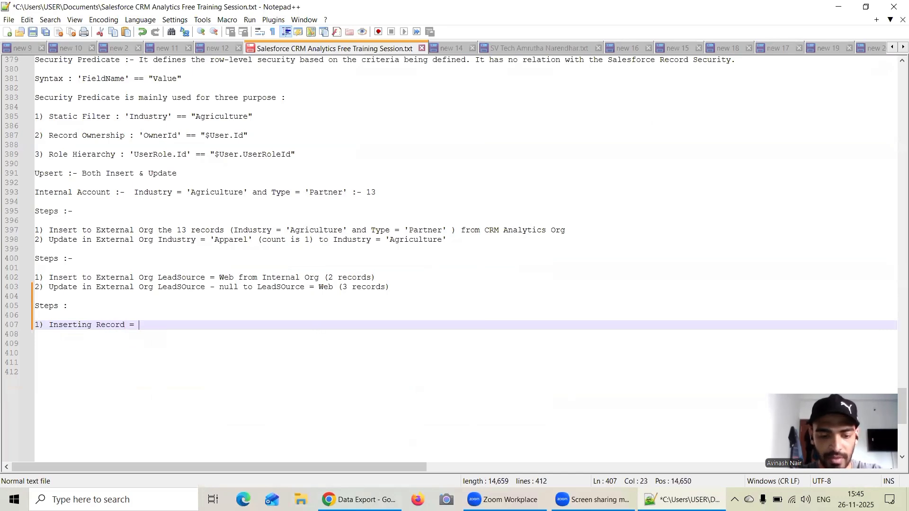
type("Web")
key("Left")
key("Left")
key("Left")
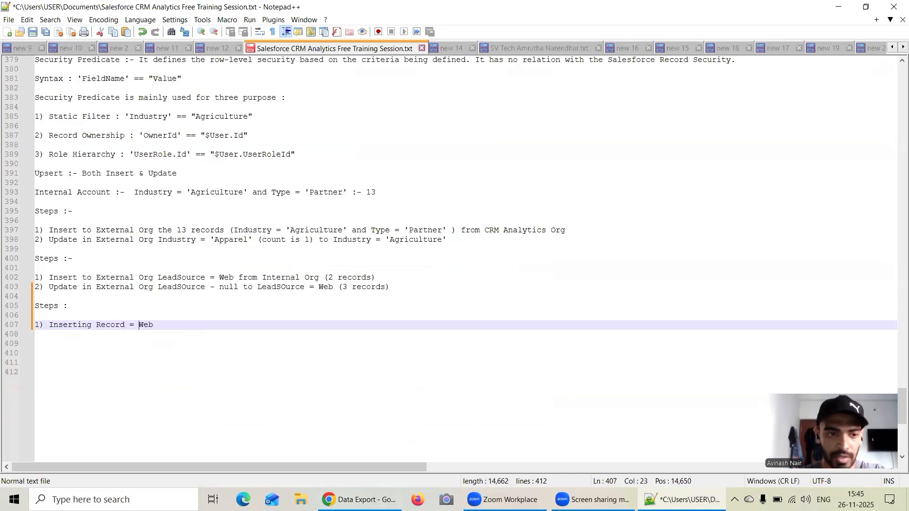
type("whose Le")
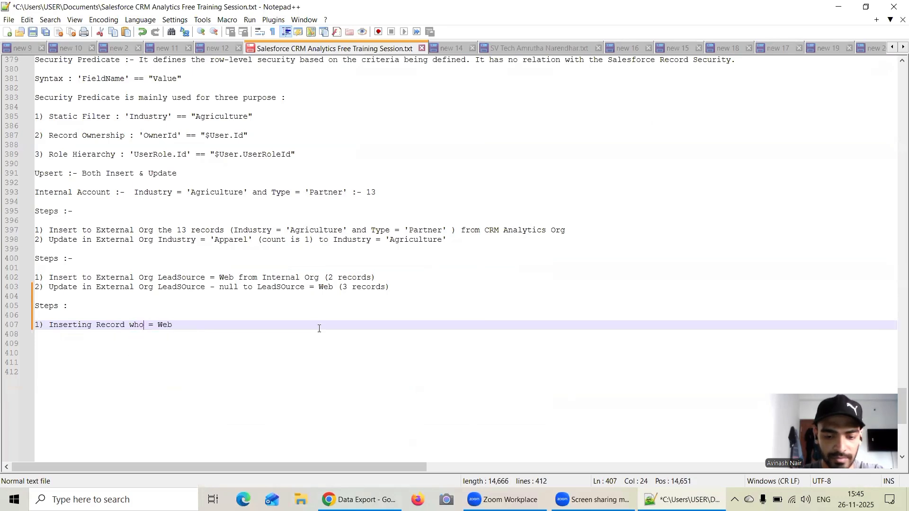
type("adSource")
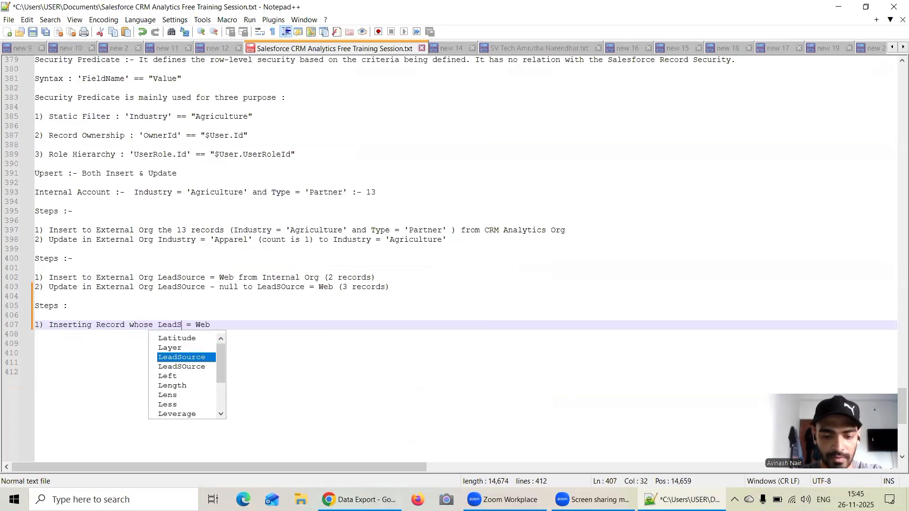
key("Right")
key("Right")
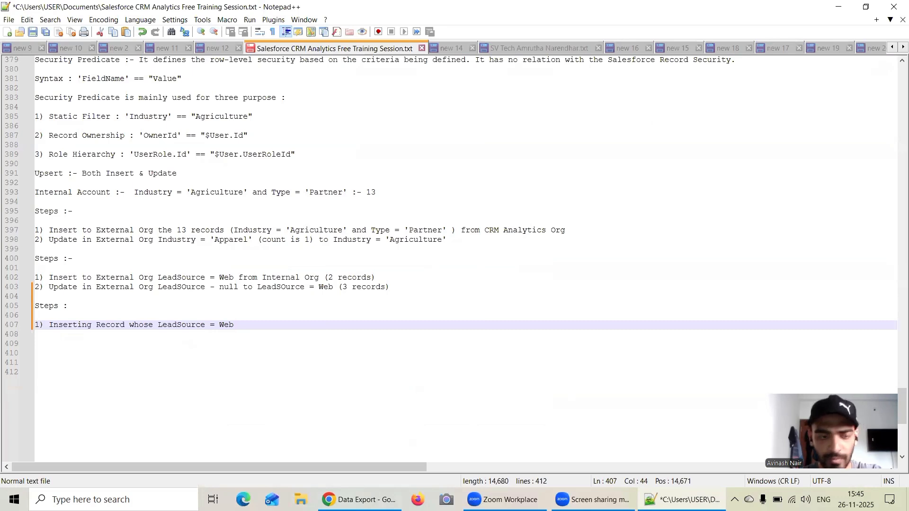
Add a second item reading "2) Updating Records whose LEadSource is null to the value Web.".
key("Return")
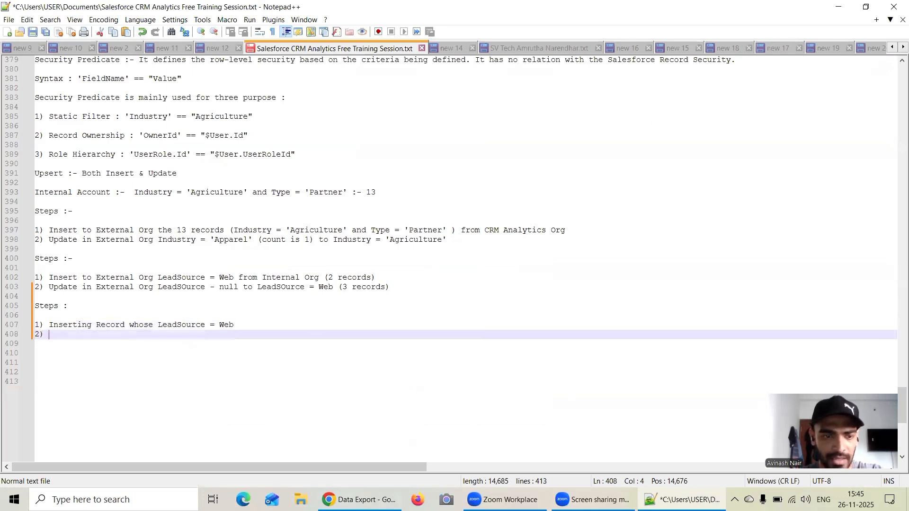
type("2) Updating ")
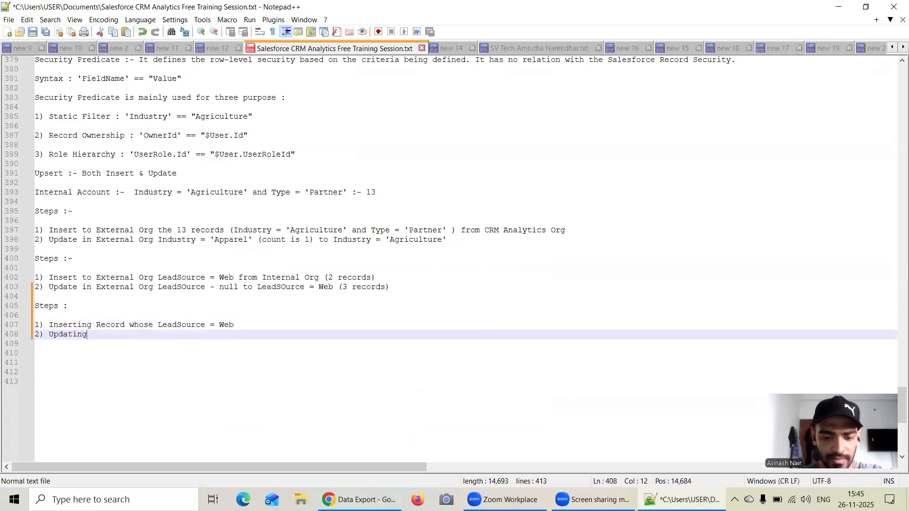
type("Records who")
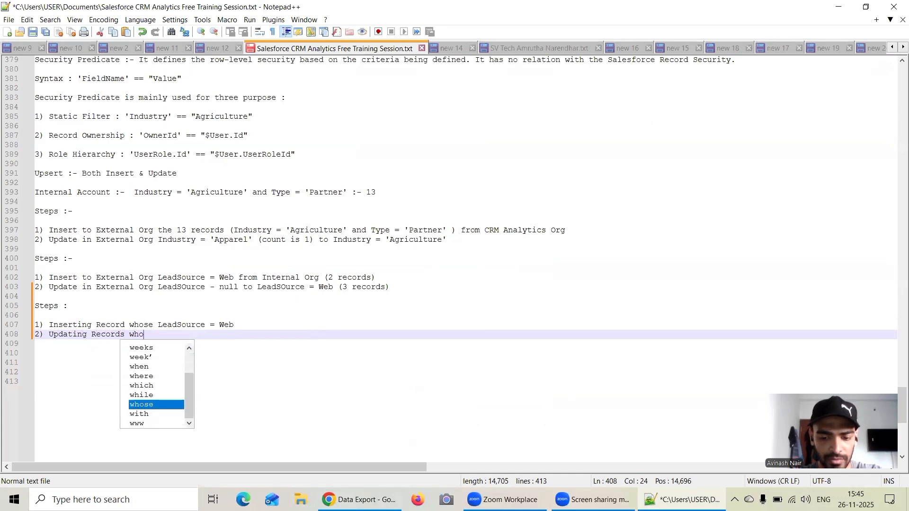
key("BackSpace")
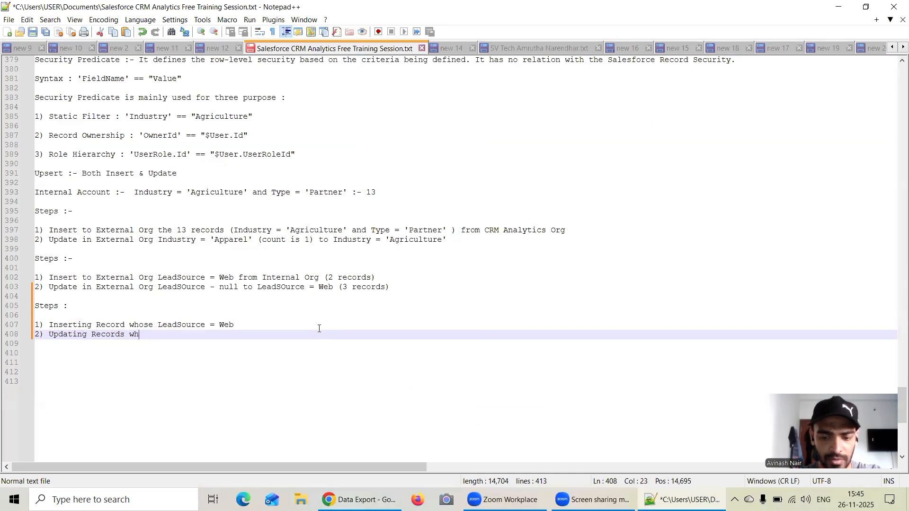
type("hose ")
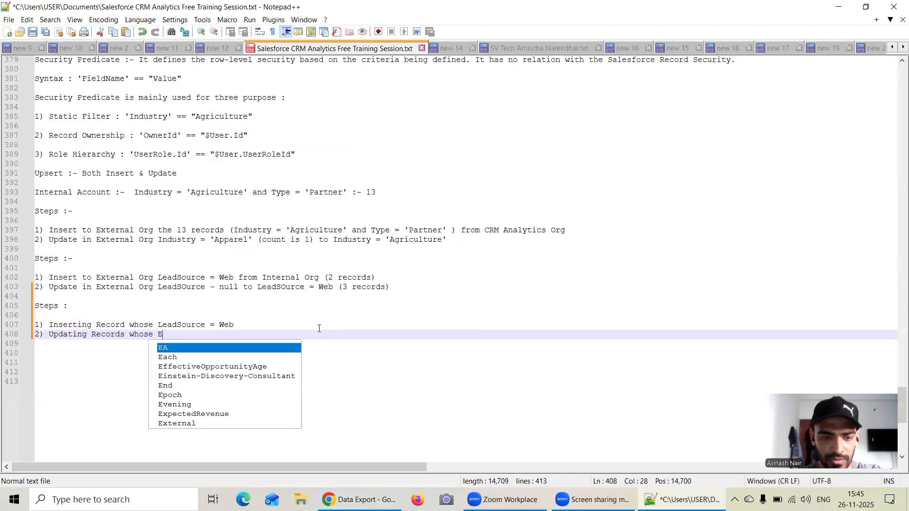
type("LEa")
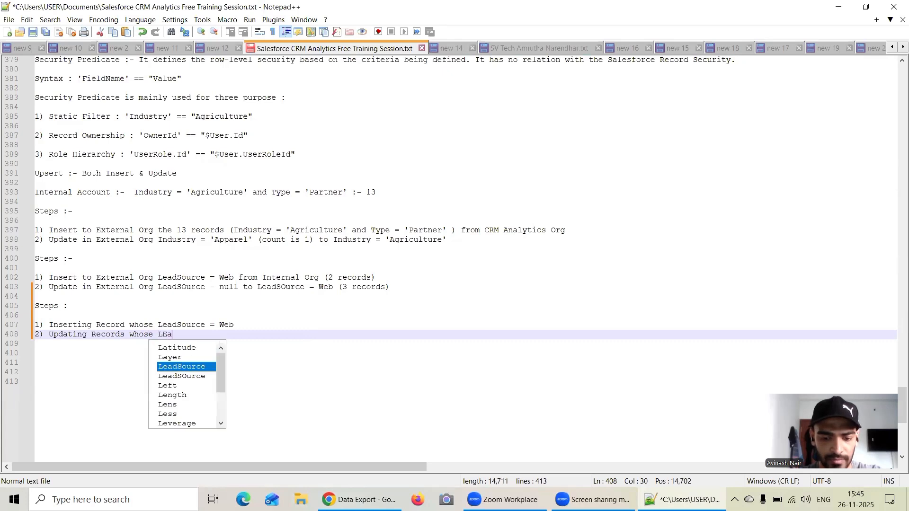
type("dSource is nu")
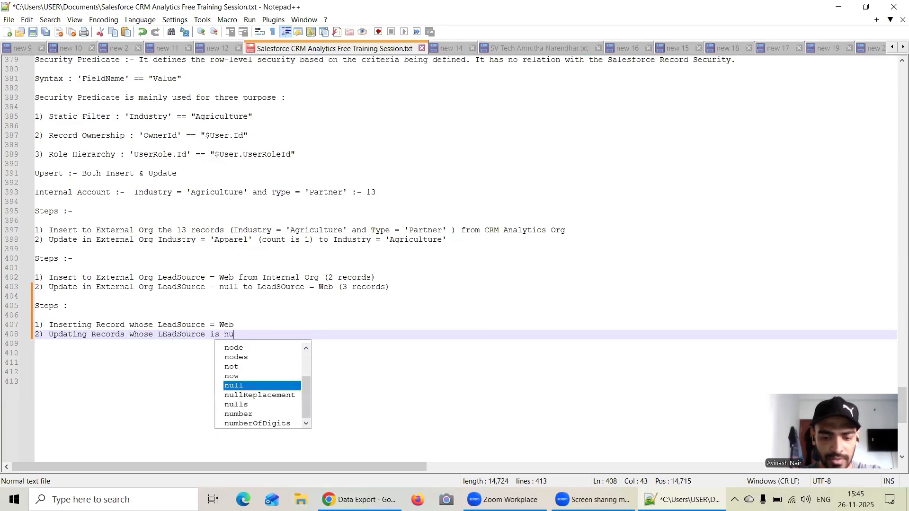
type("ll to ")
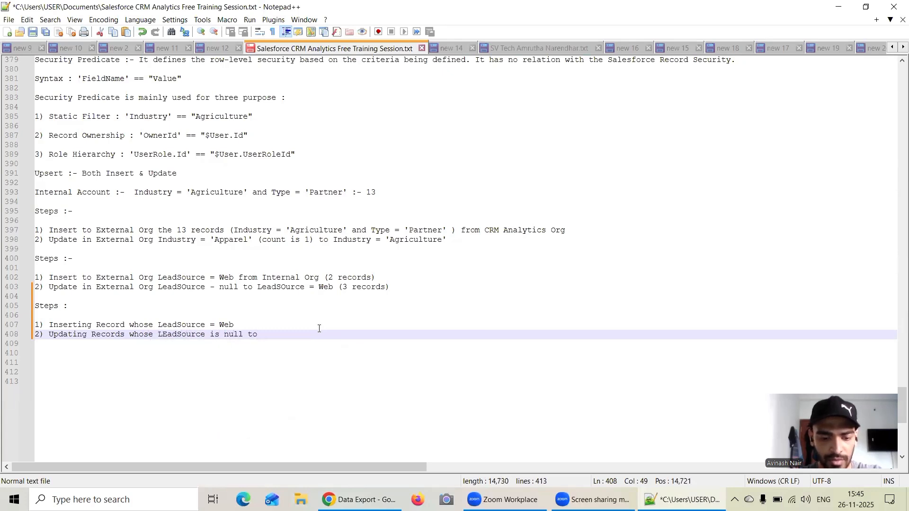
type("the value")
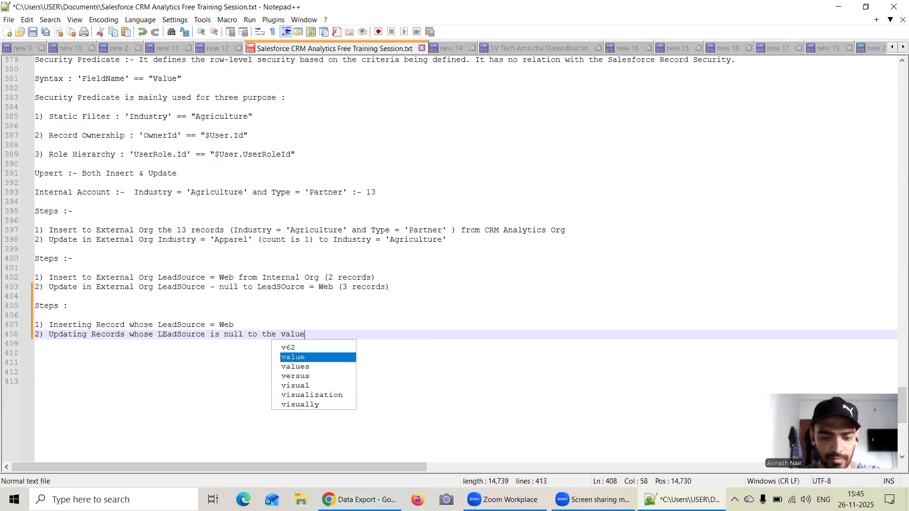
type(" Web.")
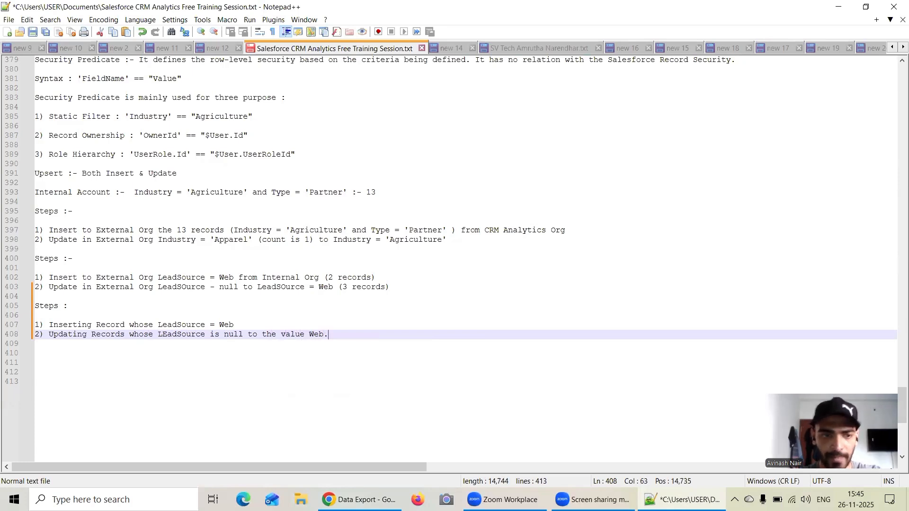
Extend the first item of the new list with "from Internal Org to External Org".
left_click(251, 327)
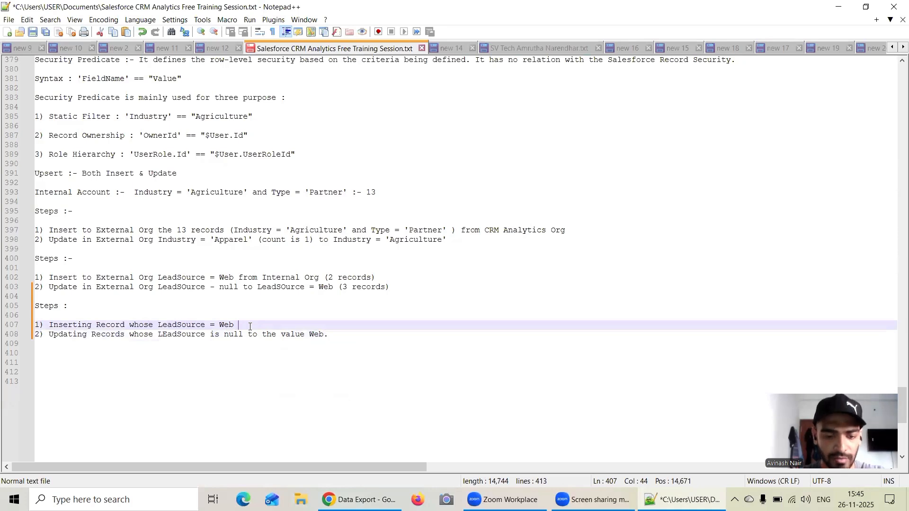
type("from Intern")
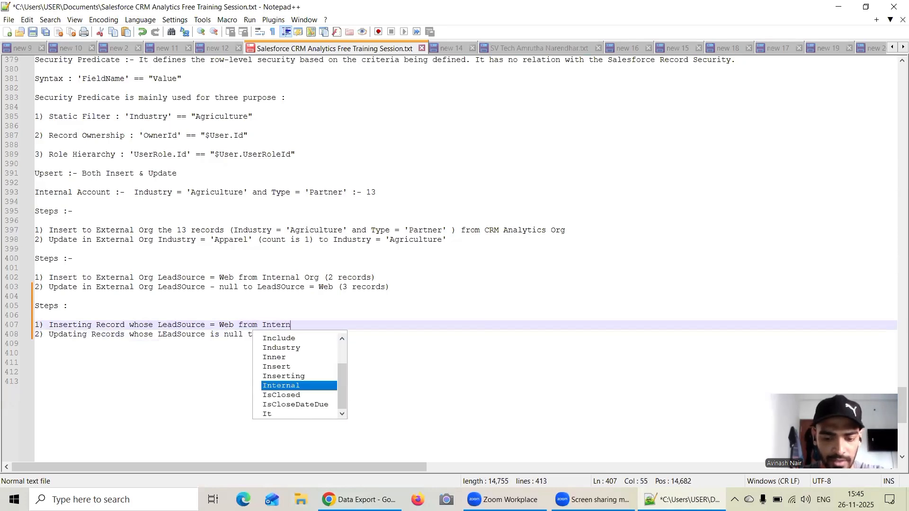
type("al Org to E")
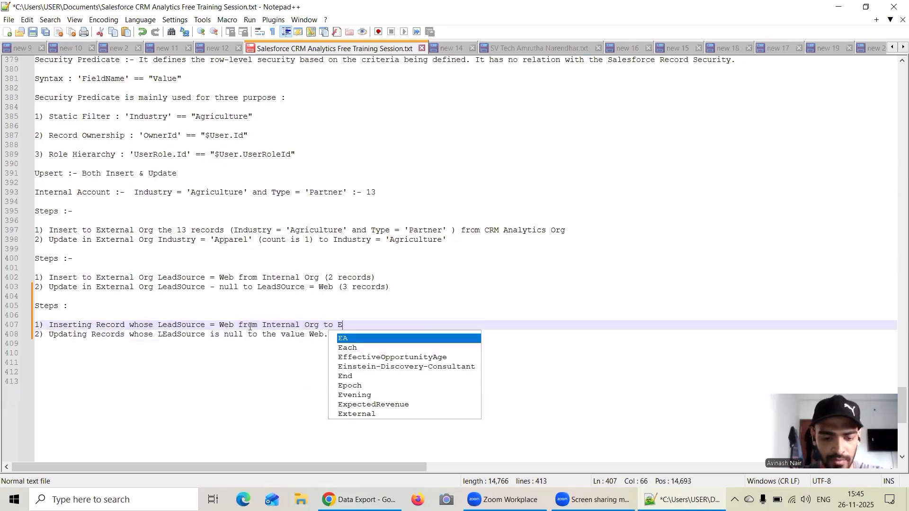
type("xternal Org")
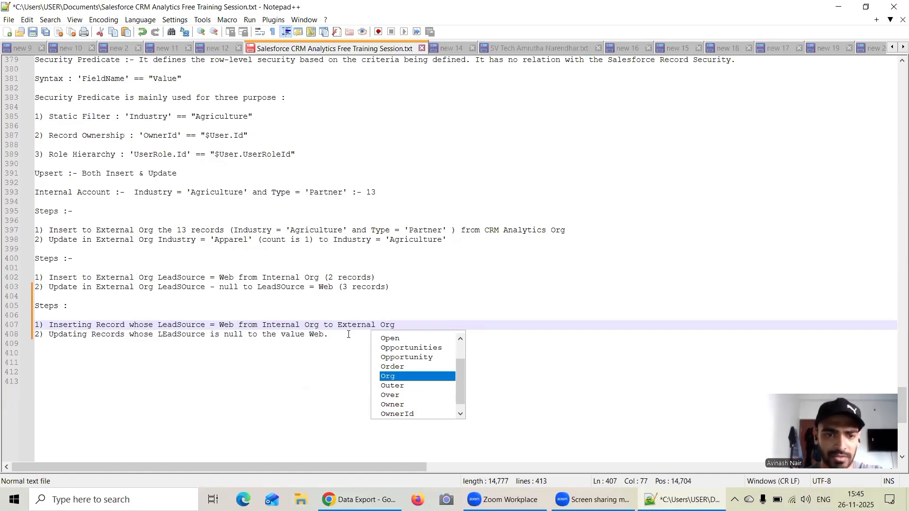
Extend the second item of the new list so that it ends with "in External Org.".
left_click_drag(125, 333, 134, 325)
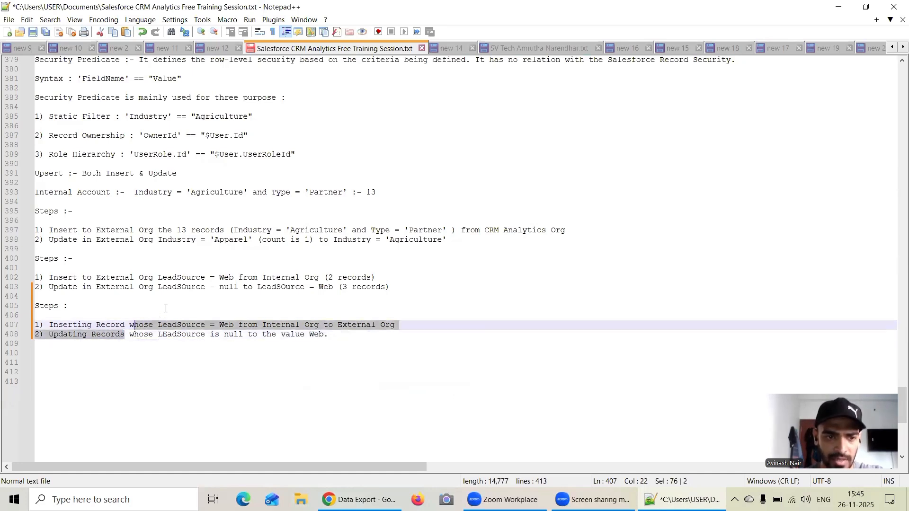
key("Right")
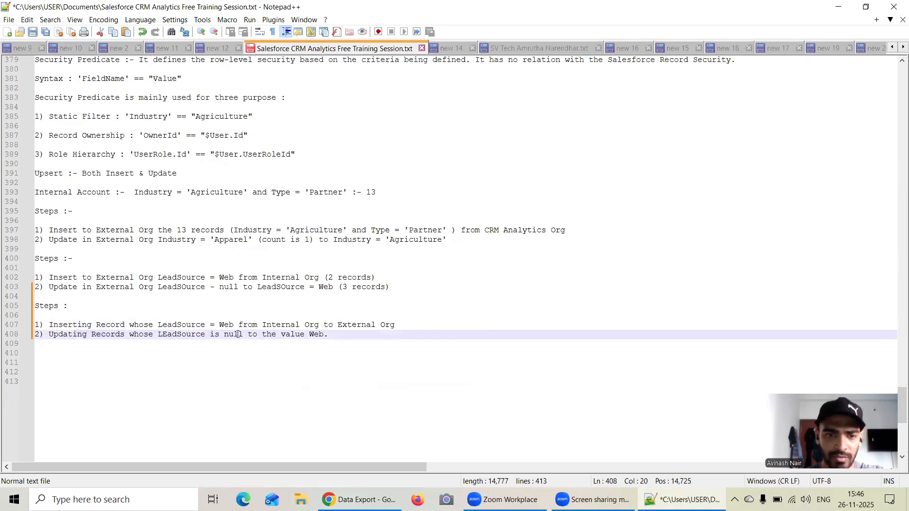
type("in ")
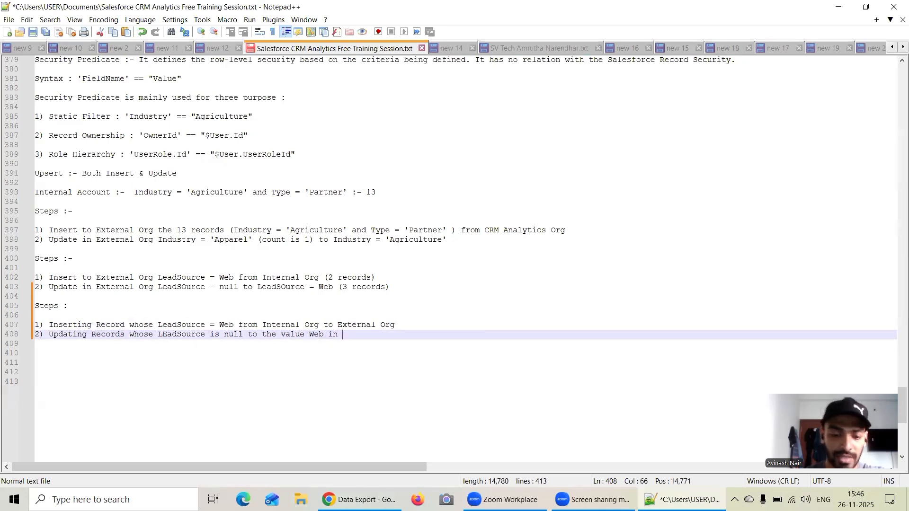
type("External Or")
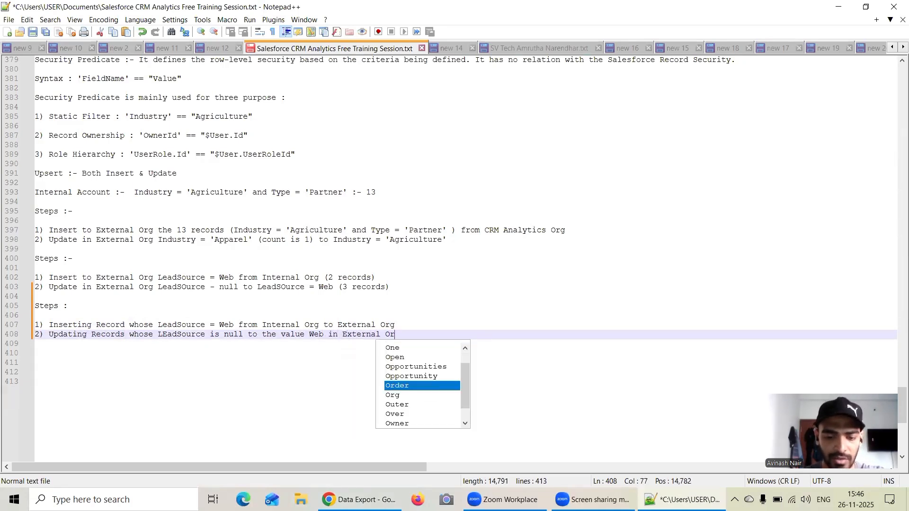
type("g.")
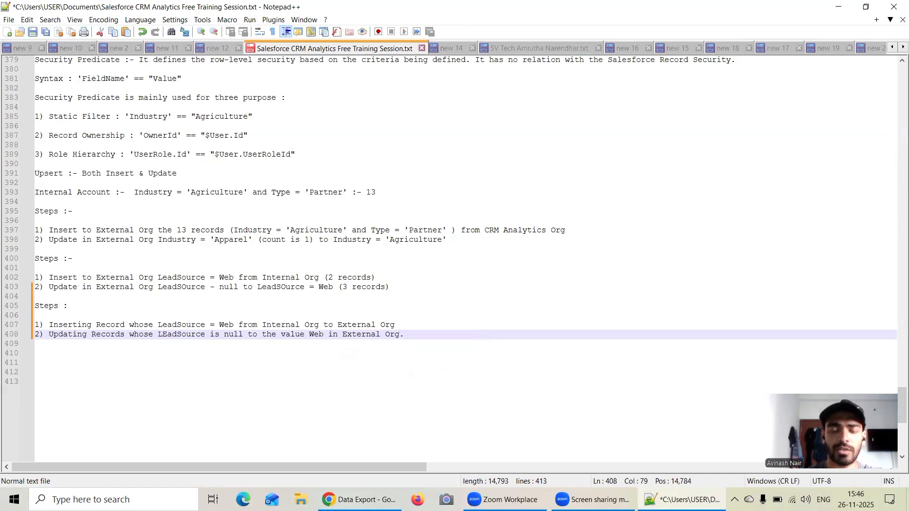
End the first item of the new list with a full stop, keeping both items on consecutive lines.
left_click(401, 325)
type(".")
key("Return")
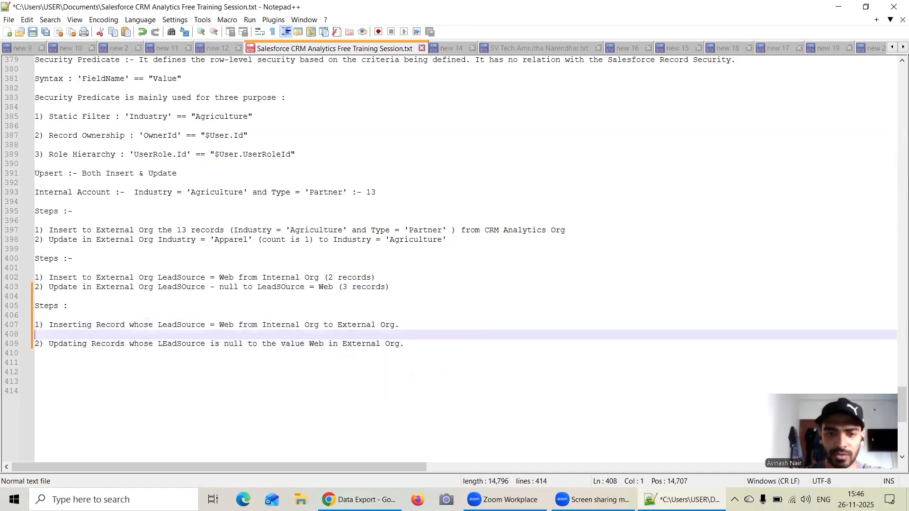
key("BackSpace")
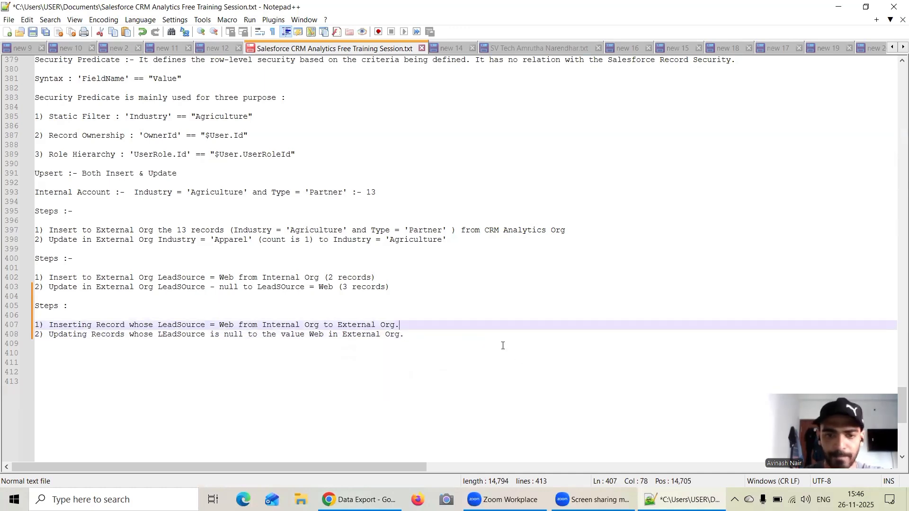
Switch to the eacom16 org in Chrome, close the unsaved new lead form and open Analytics Studio.
key("alt+Tab")
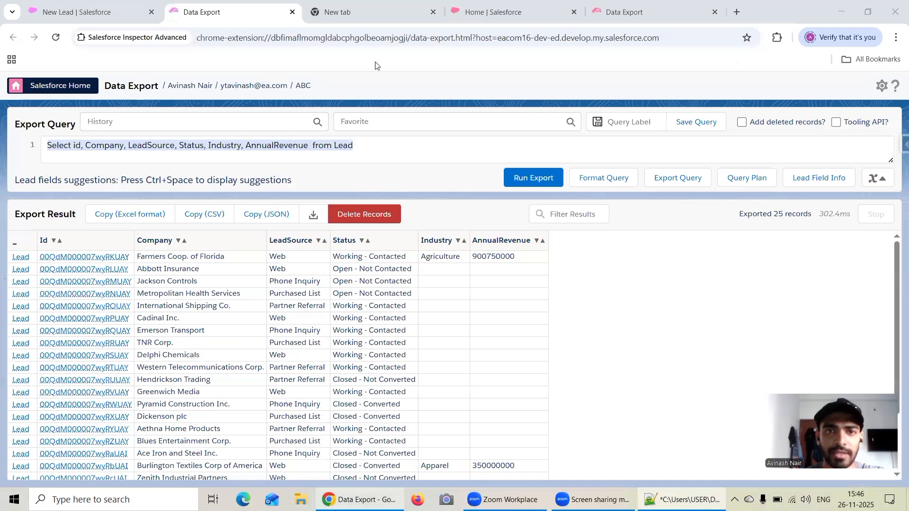
left_click(95, 12)
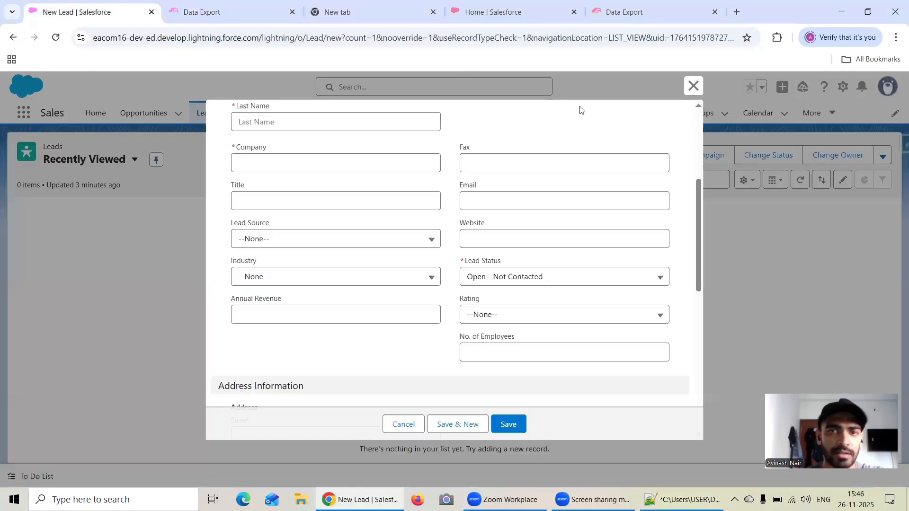
left_click(693, 86)
left_click(20, 116)
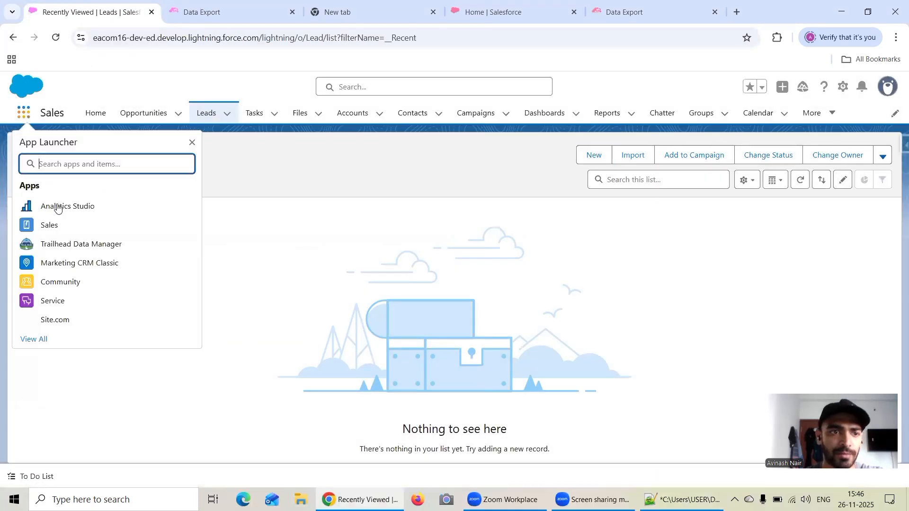
left_click(87, 205)
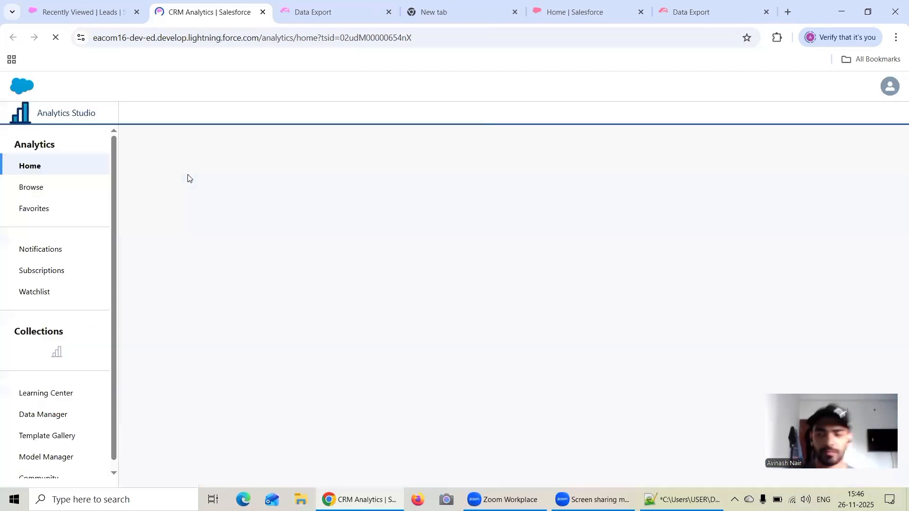
Open Data Manager's dataflow management page and open the Free Session 28 recipe from the recipes list.
left_click(46, 415)
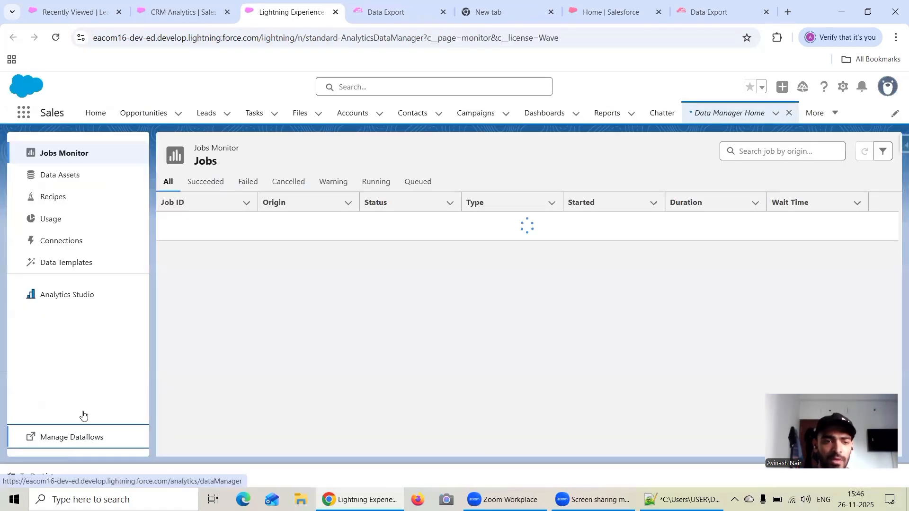
left_click(80, 422)
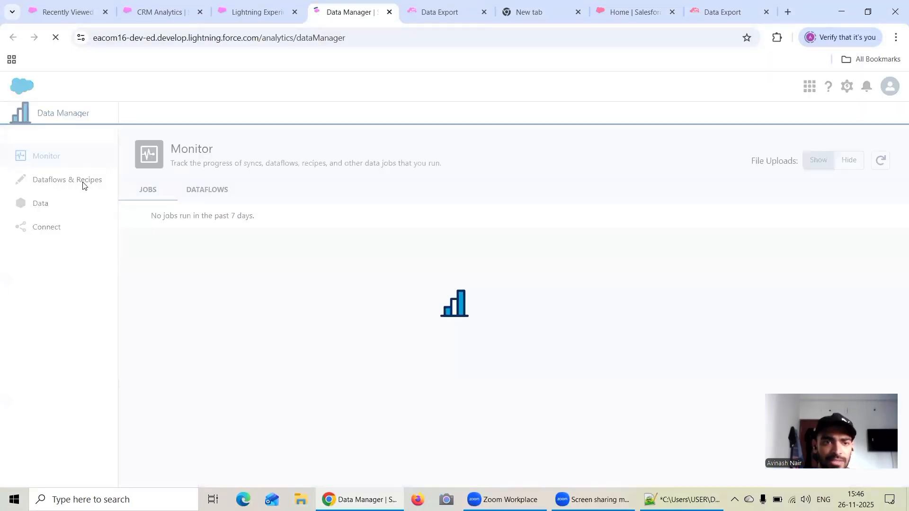
left_click(83, 185)
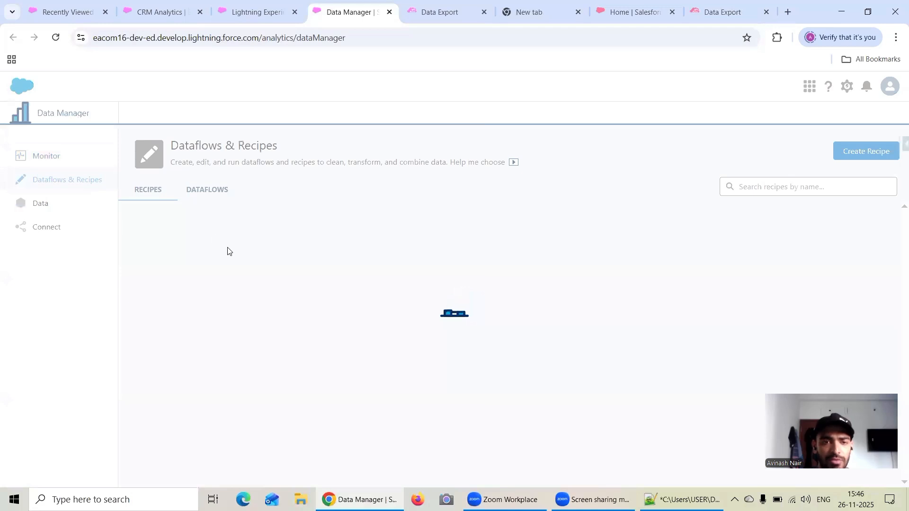
left_click(193, 230)
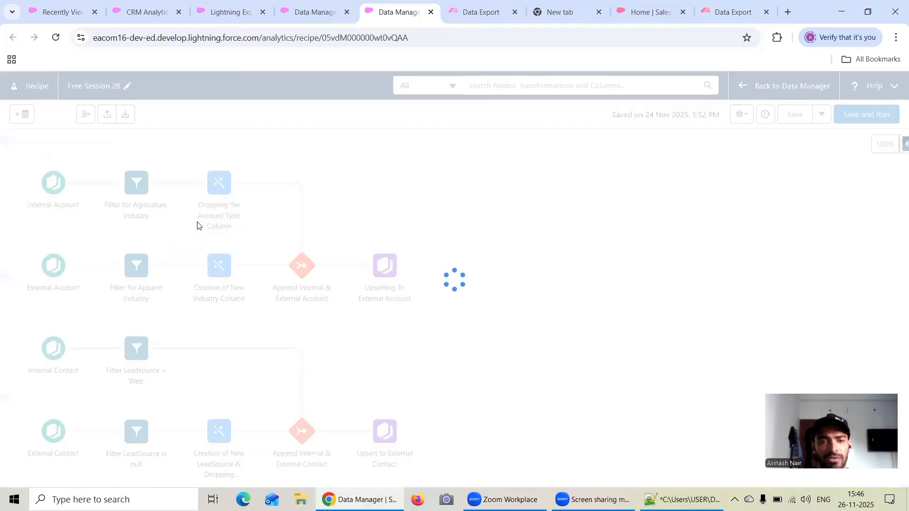
Return to the Data Manager page and run a data sync for the Lead object of the local Salesforce connection.
left_click(284, 15)
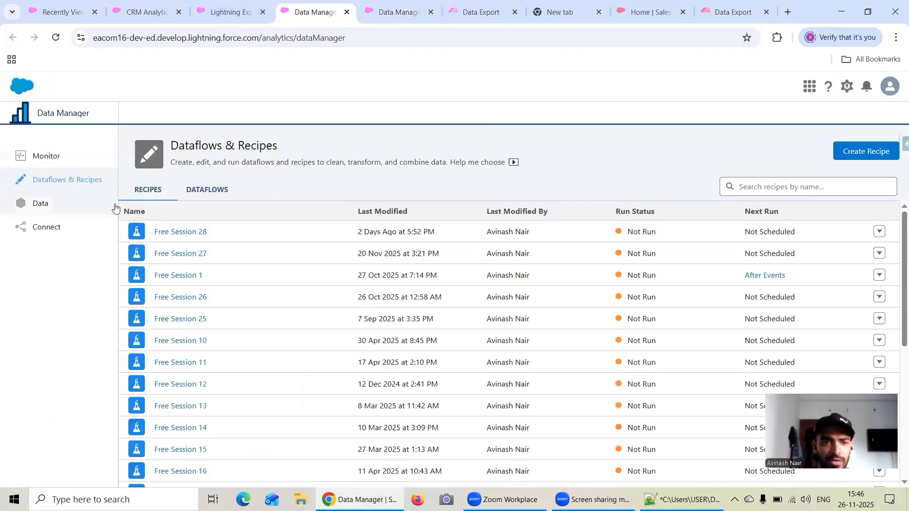
left_click(54, 225)
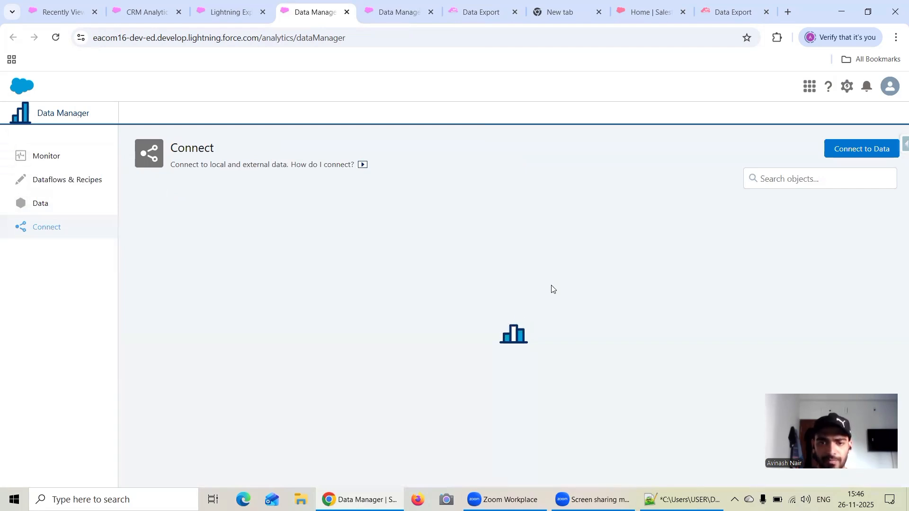
scroll(359, 310, "down", 4)
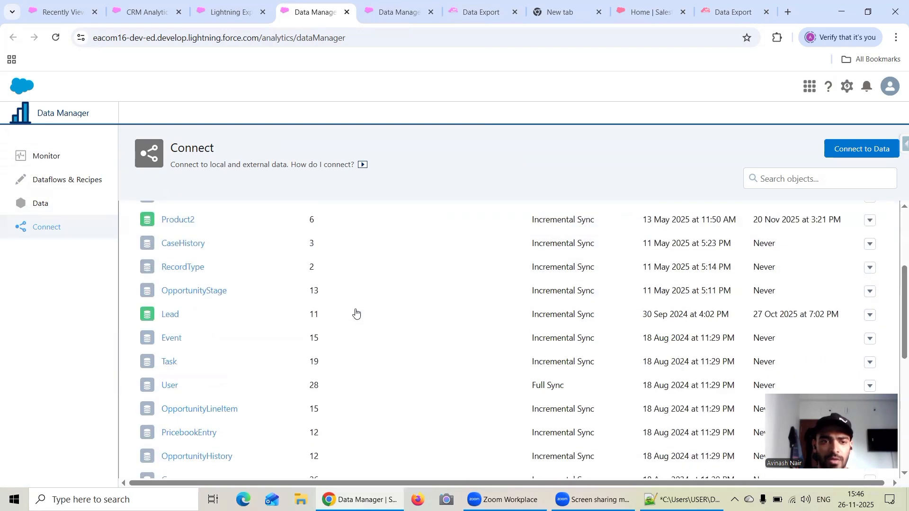
left_click(870, 283)
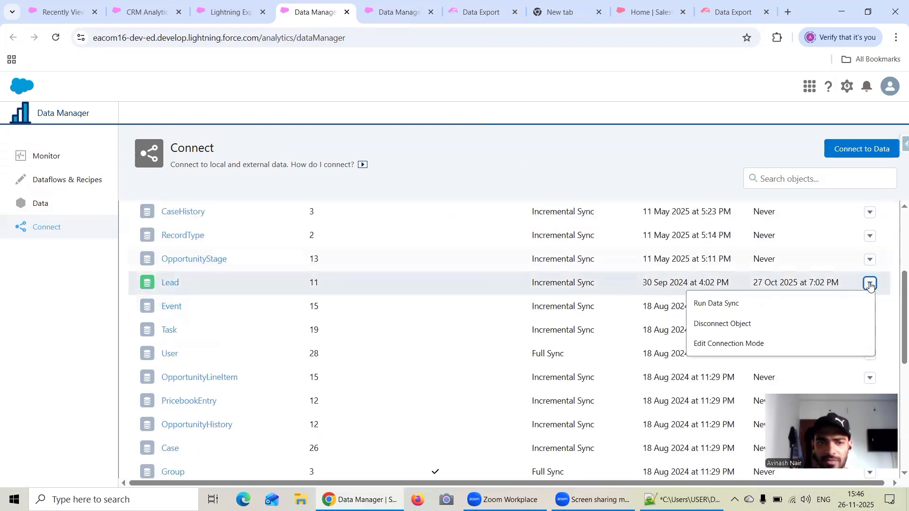
left_click(772, 303)
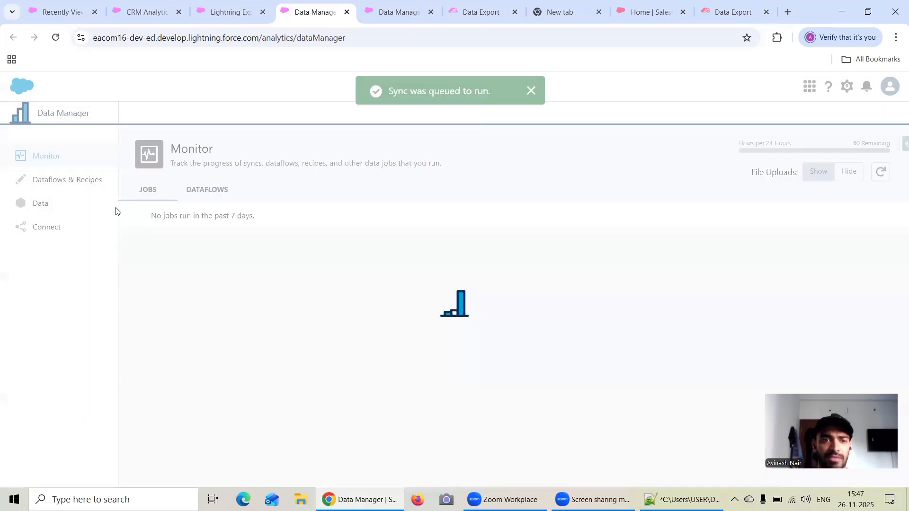
Collapse the SFDC_LOCAL and GenC Org input connections and try to open the Lead object under Salesforce External.
left_click(76, 230)
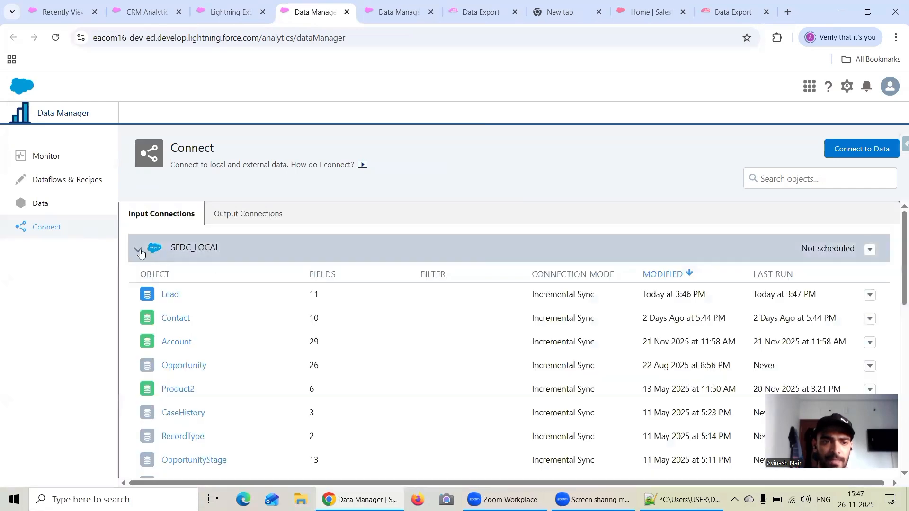
left_click(138, 250)
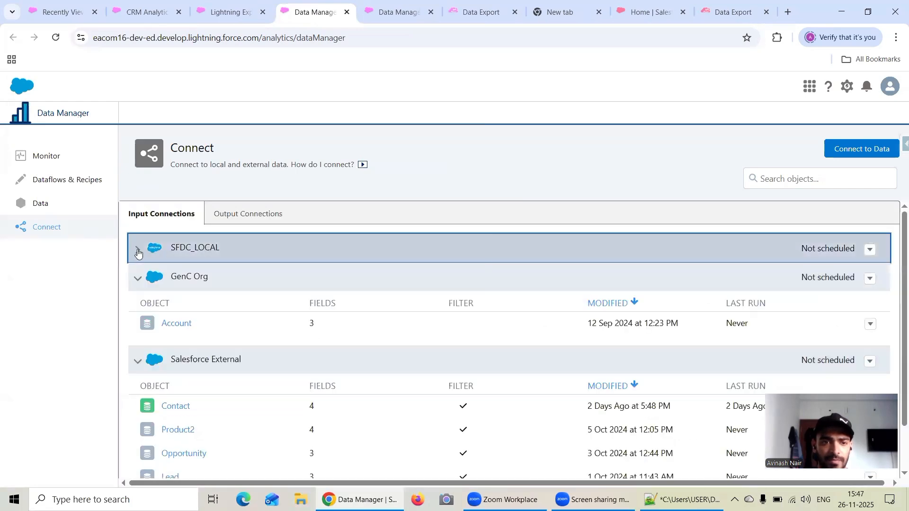
left_click(137, 279)
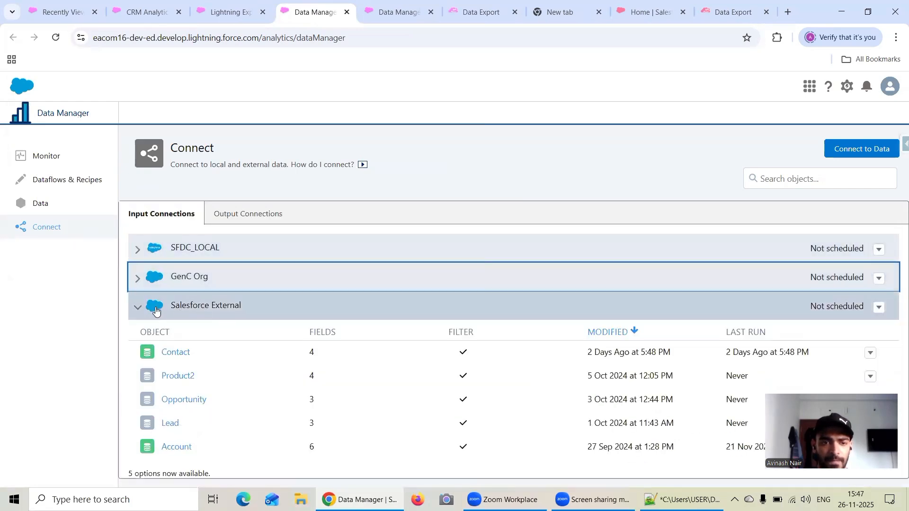
left_click_drag(799, 453, 784, 219)
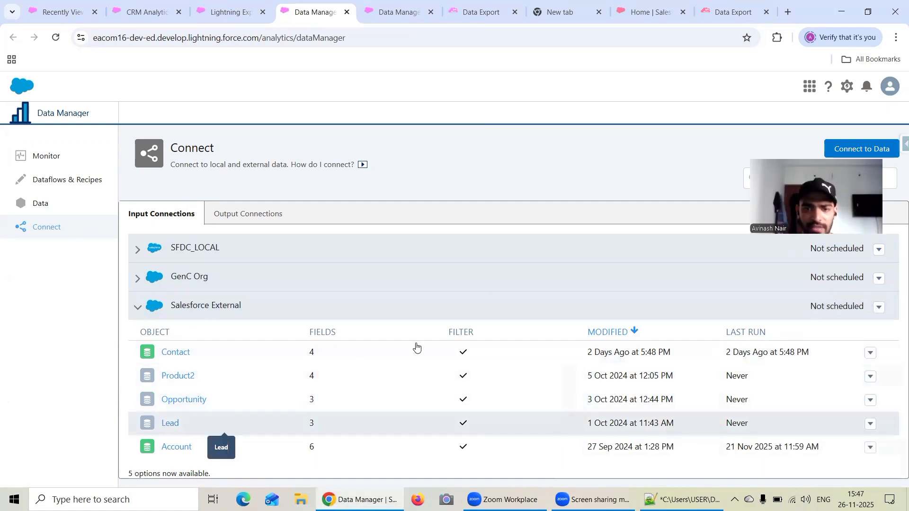
left_click(171, 424)
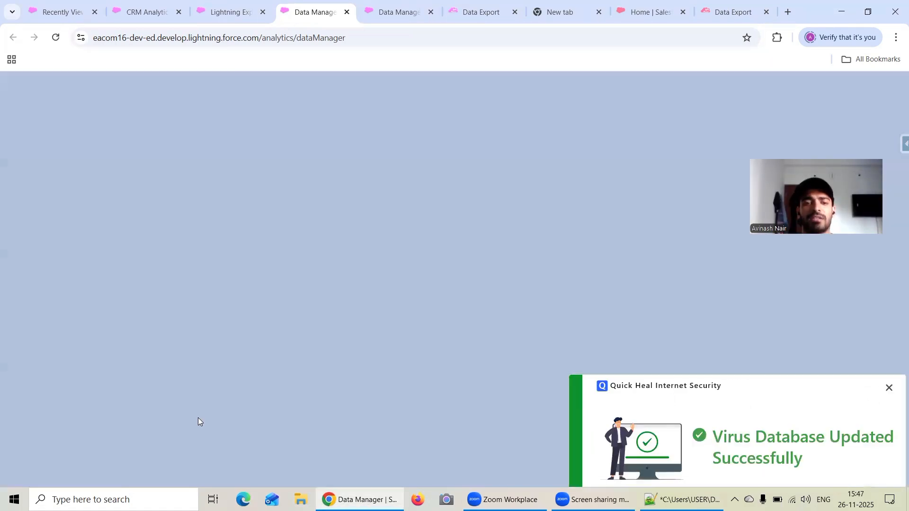
left_click(889, 387)
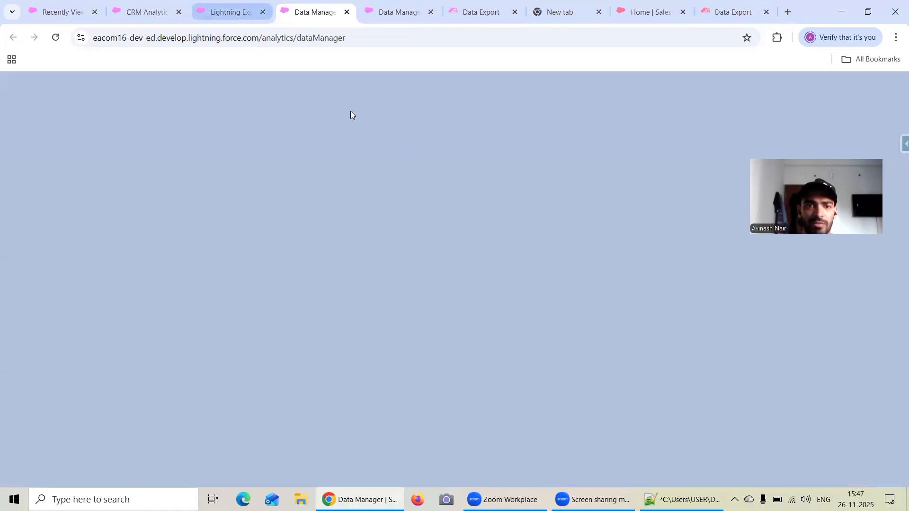
Close the blank Data Manager page and reopen dataflow management from the Lightning Data Manager.
left_click(228, 13)
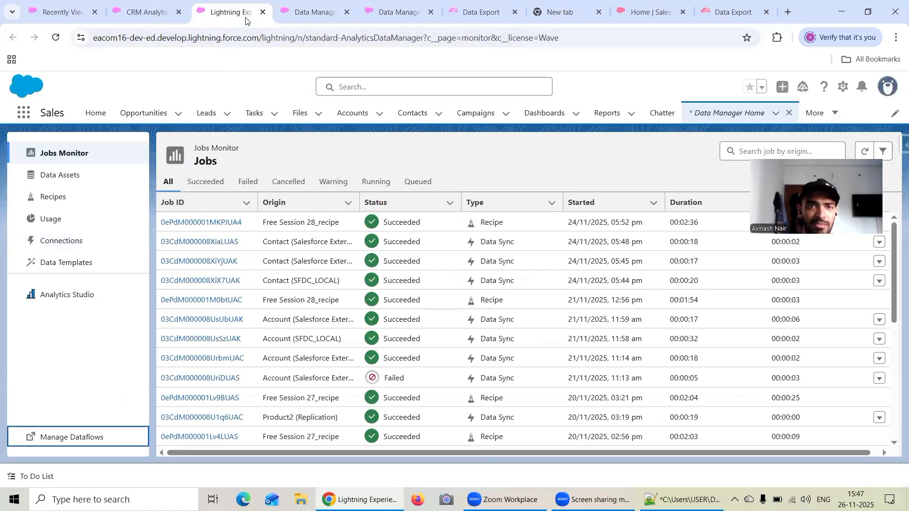
left_click(330, 21)
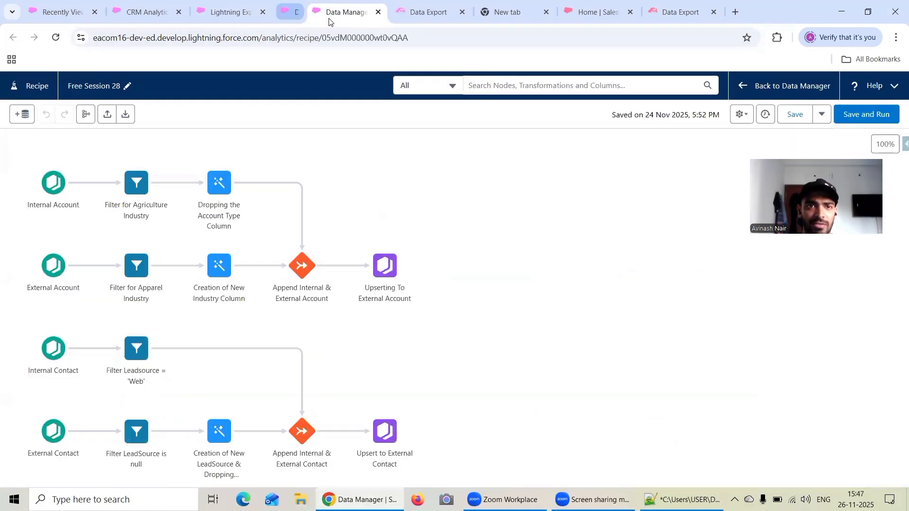
left_click(347, 11)
left_click(228, 22)
left_click(65, 442)
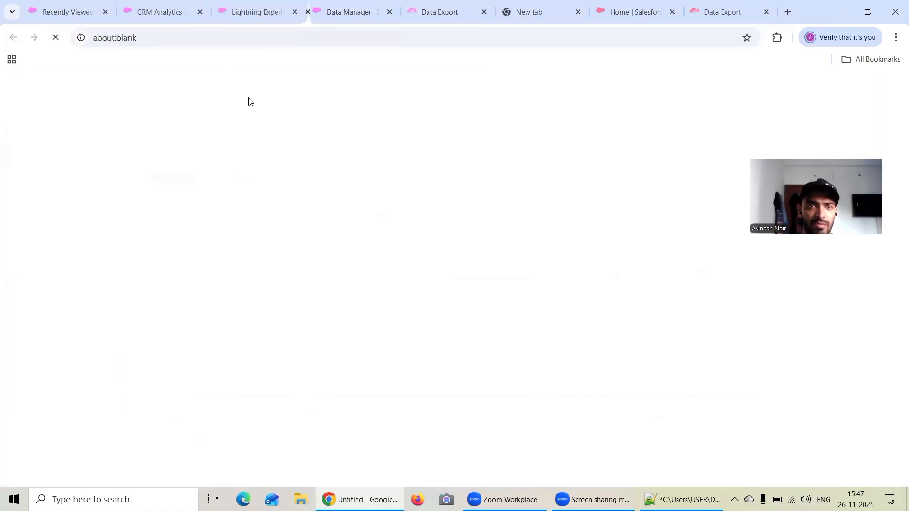
Open the Lead object of the Salesforce External connection for editing in the Lightning Data Manager's connections.
left_click(229, 18)
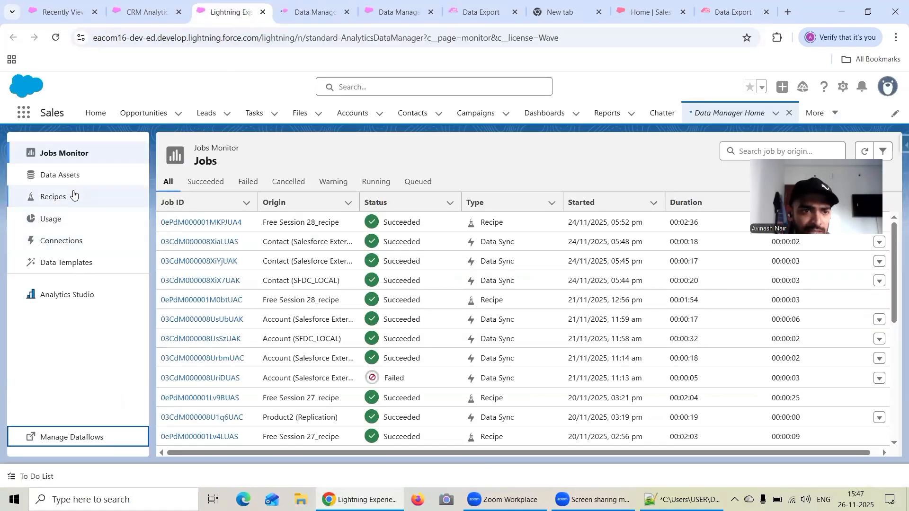
left_click(70, 175)
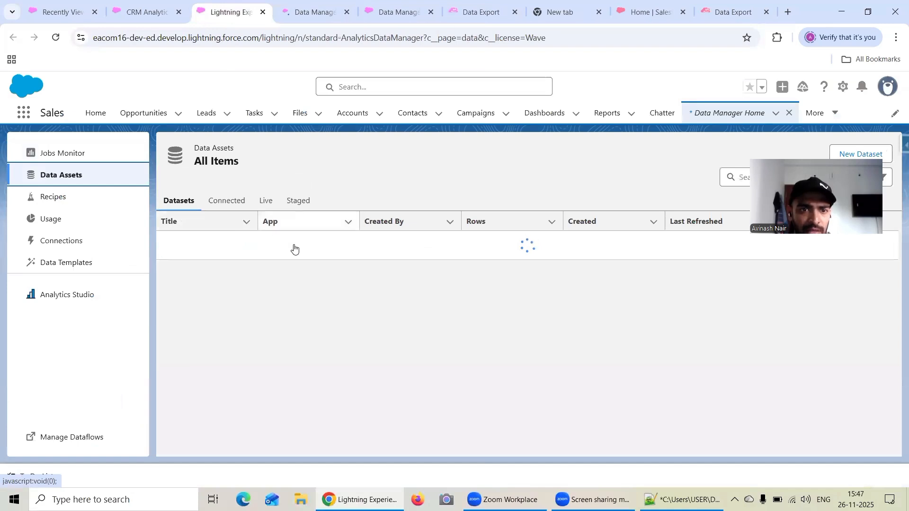
left_click(97, 247)
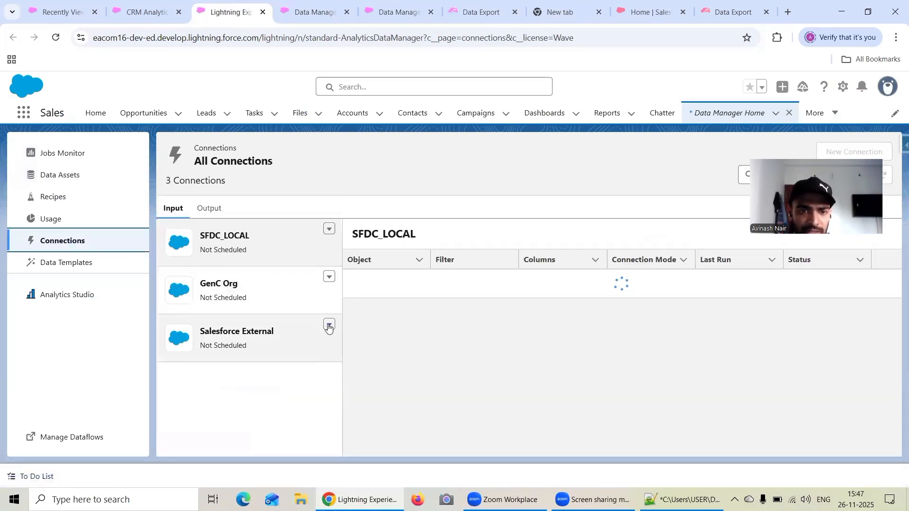
left_click(329, 326)
left_click(358, 334)
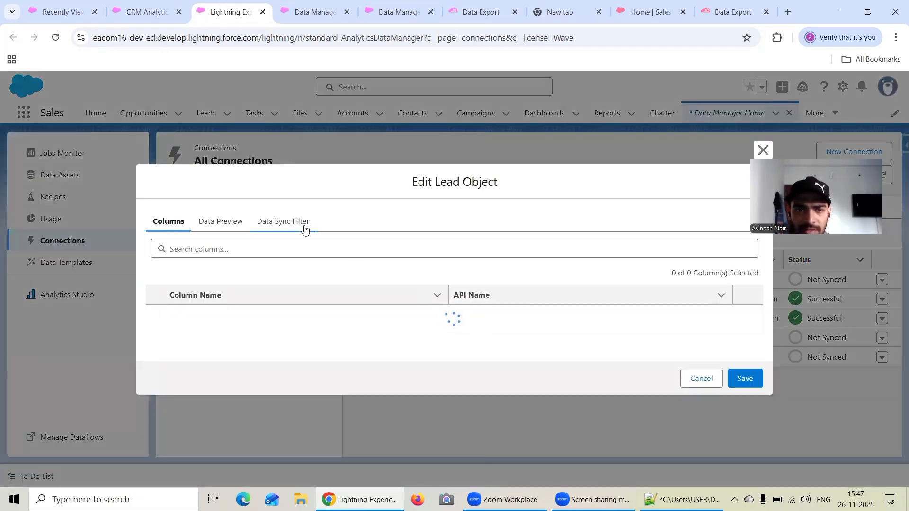
Replace the Lead object's data sync filter with id!=null.
left_click(305, 227)
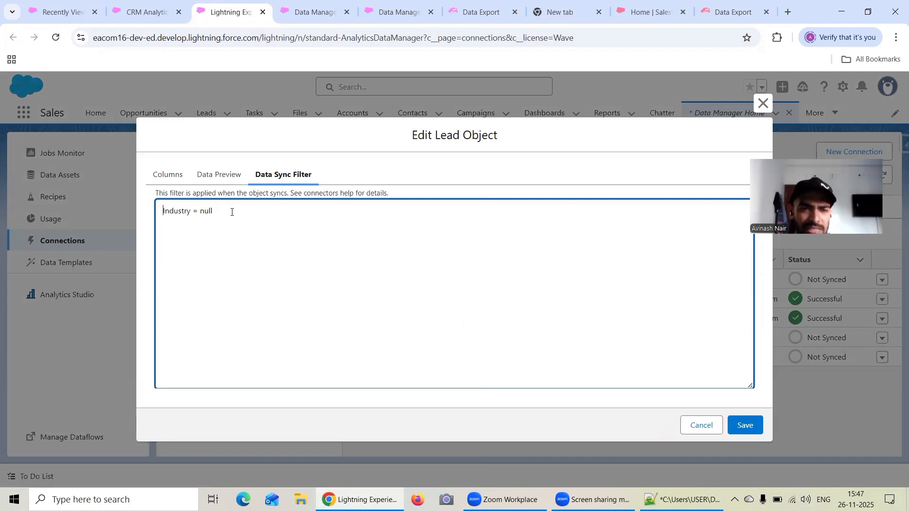
left_click_drag(232, 213, 147, 218)
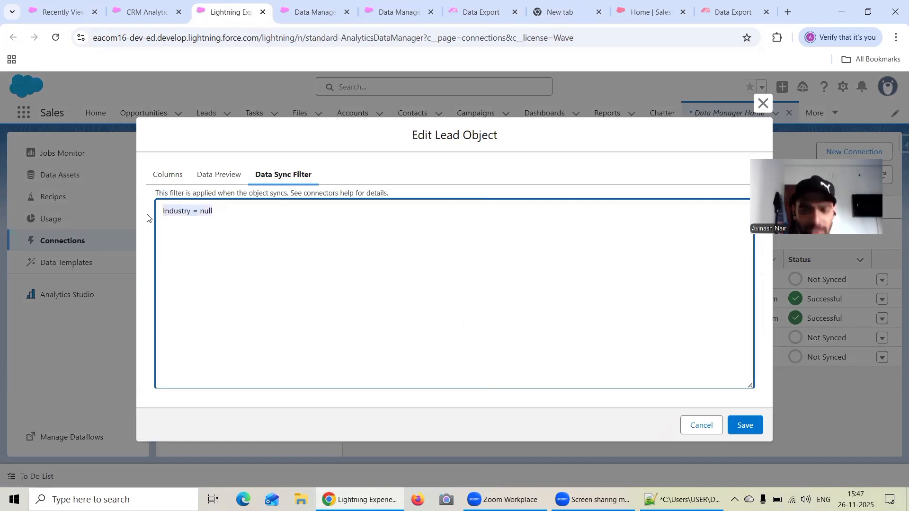
type("id!=")
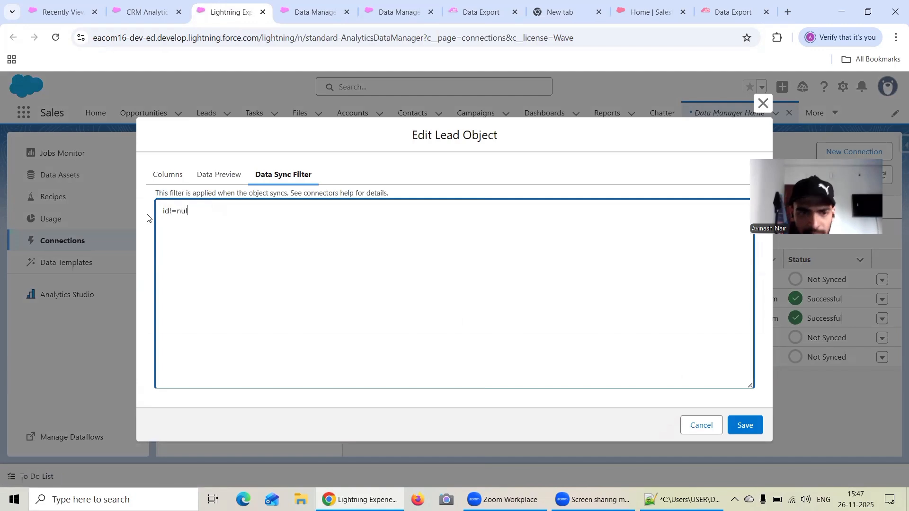
Review the Lead records in the Data Export results of the abc116 and eacom16 orgs, including their Industry values.
left_click(732, 11)
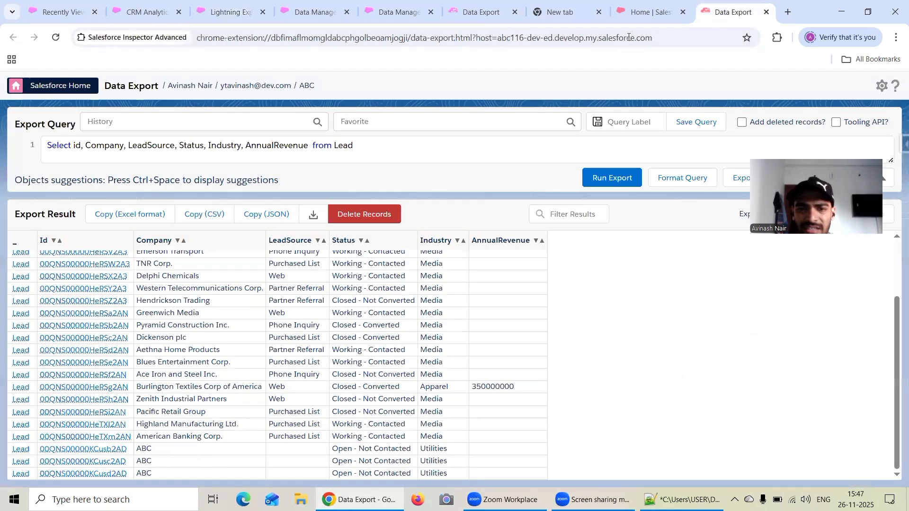
scroll(474, 331, "up", 5)
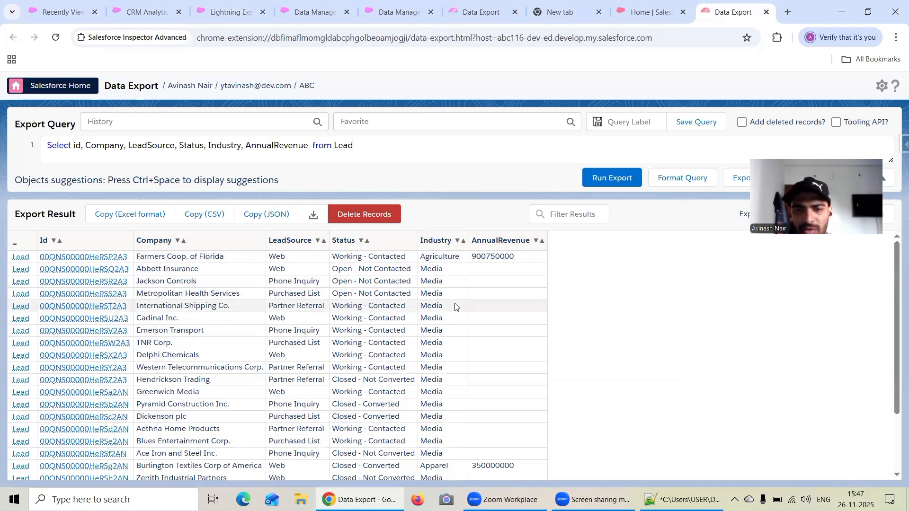
scroll(455, 307, "down", 2)
left_click(141, 14)
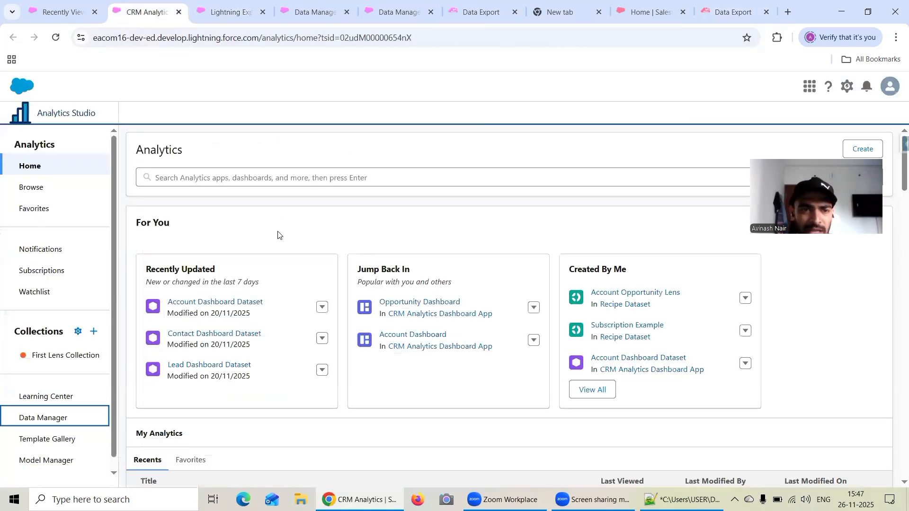
left_click(379, 21)
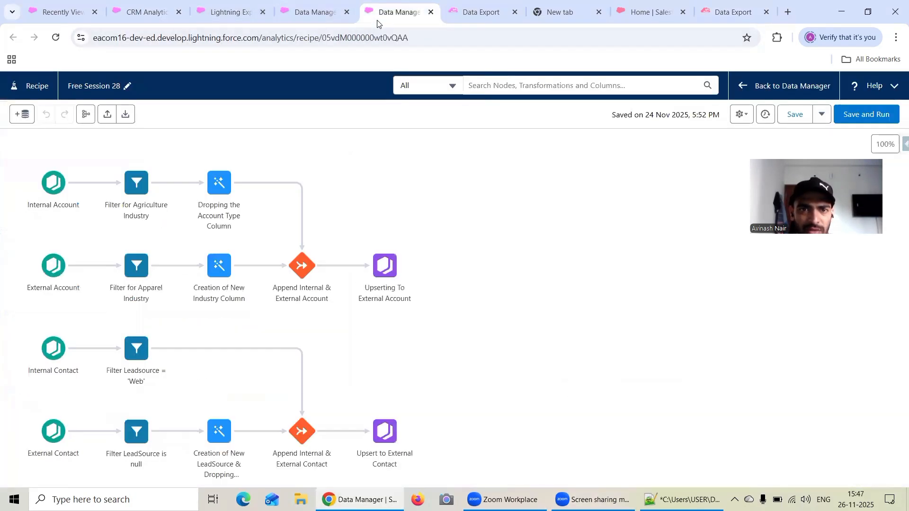
left_click(336, 18)
left_click(466, 20)
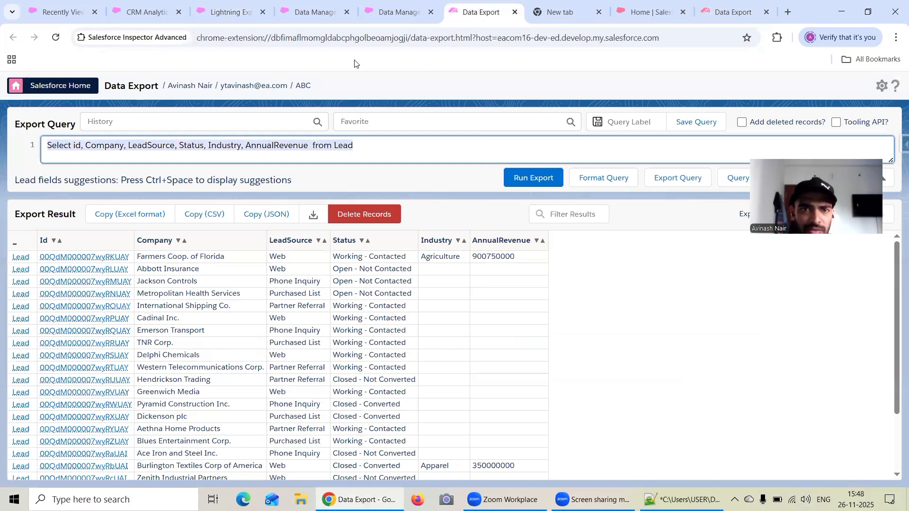
left_click(316, 18)
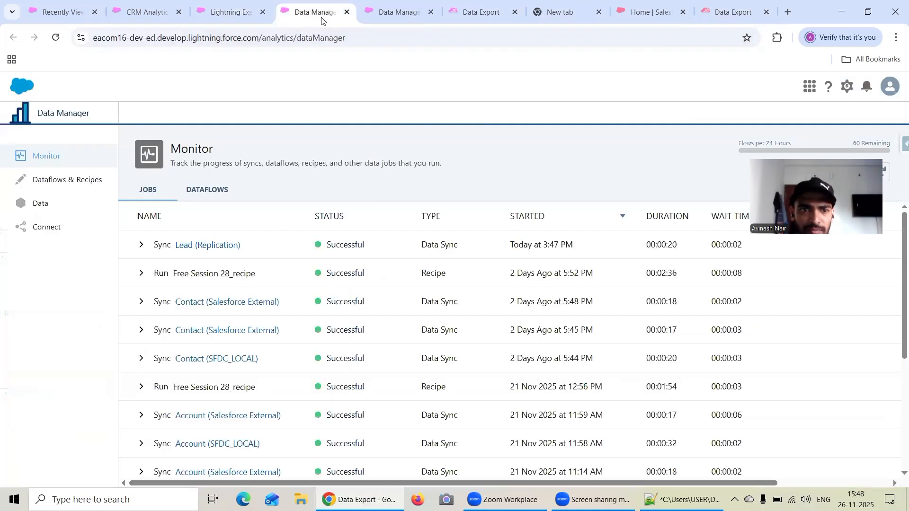
Save the Salesforce External Lead object settings, run its data sync and check the job in the Data Manager monitor.
left_click(256, 19)
left_click(733, 424)
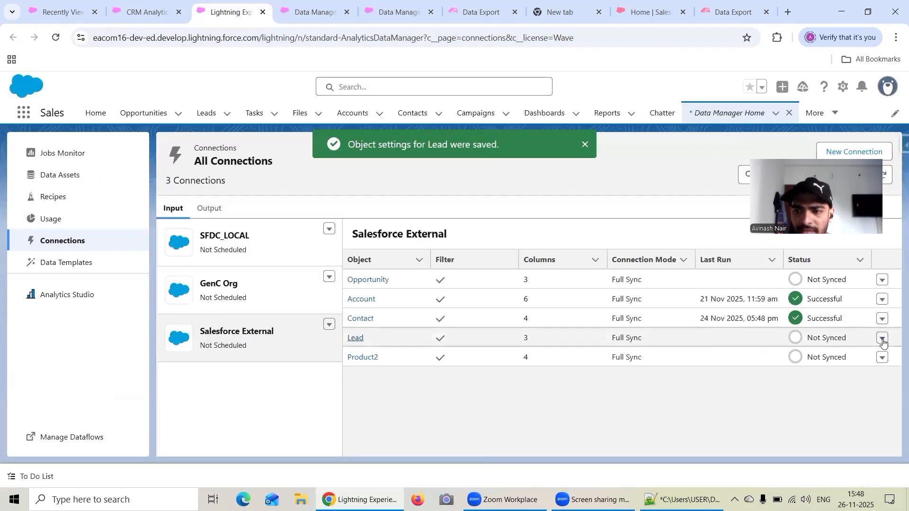
left_click(883, 339)
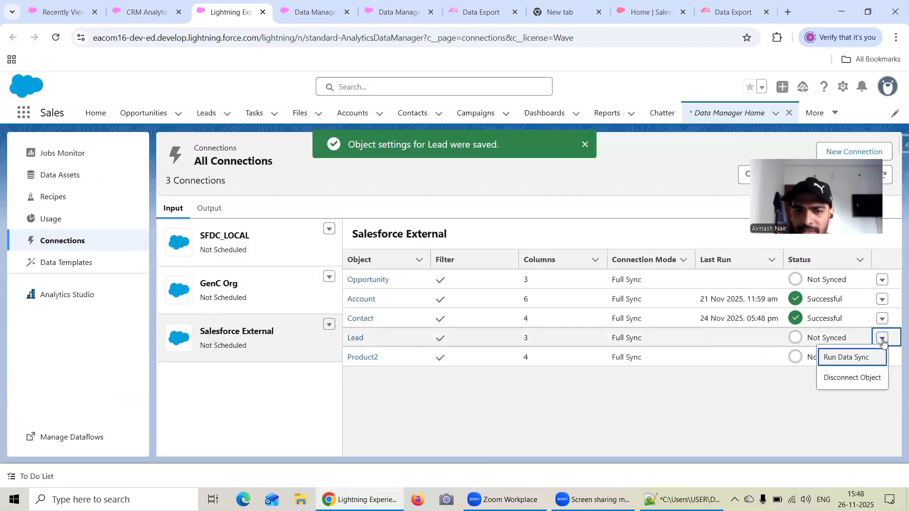
left_click(847, 358)
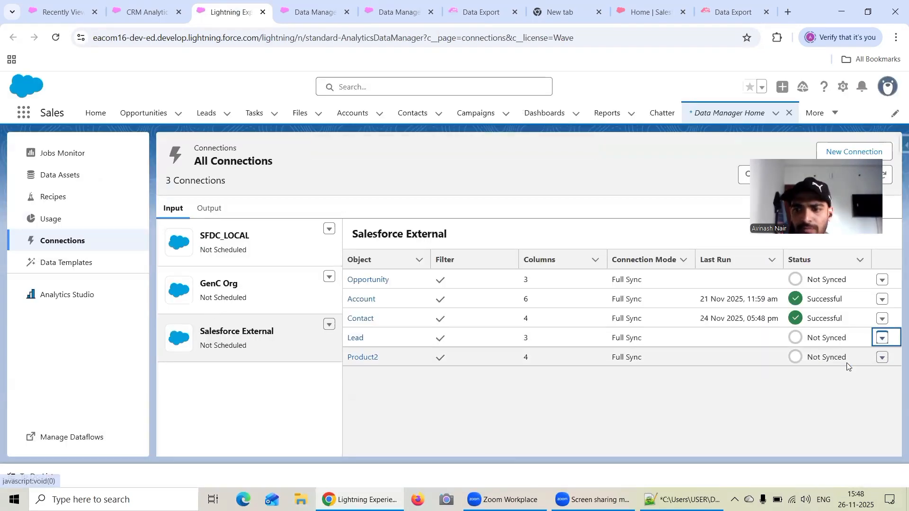
left_click(313, 19)
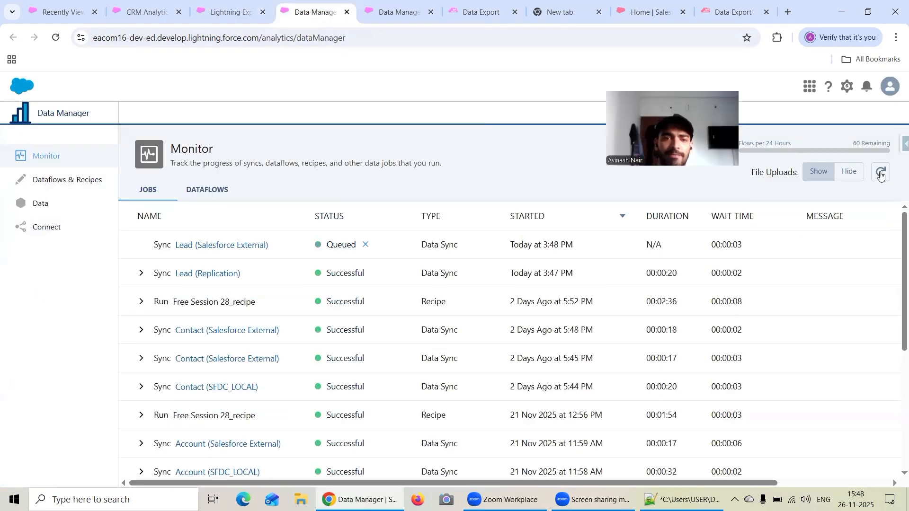
Refresh the Data Manager monitor's job list to follow the Salesforce External Lead sync.
left_click(881, 175)
left_click(880, 175)
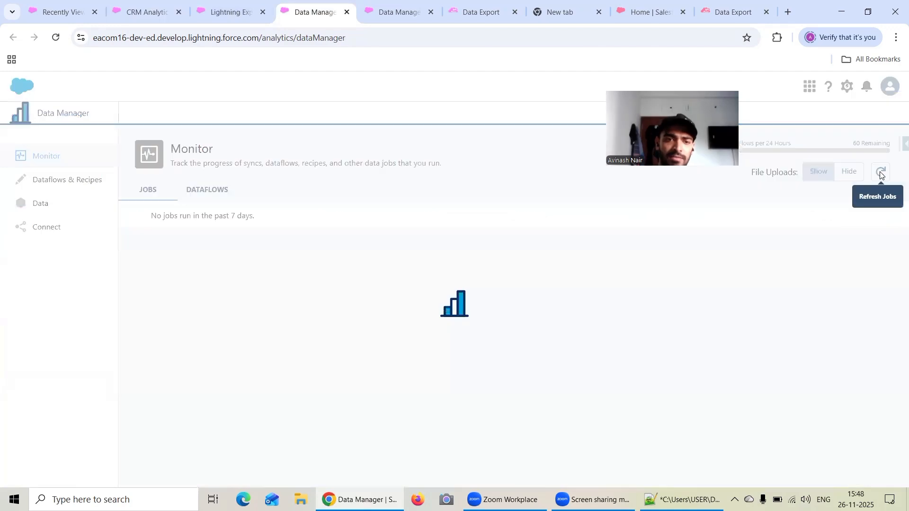
left_click(880, 175)
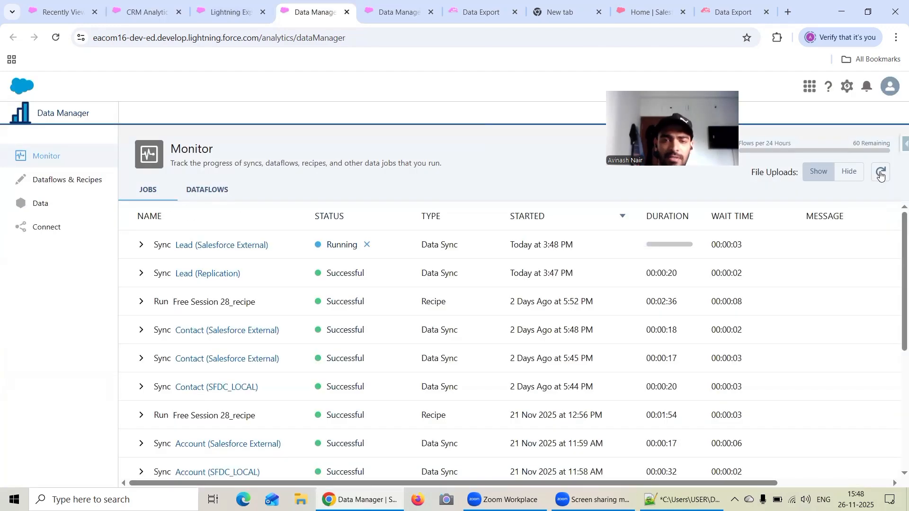
left_click(881, 175)
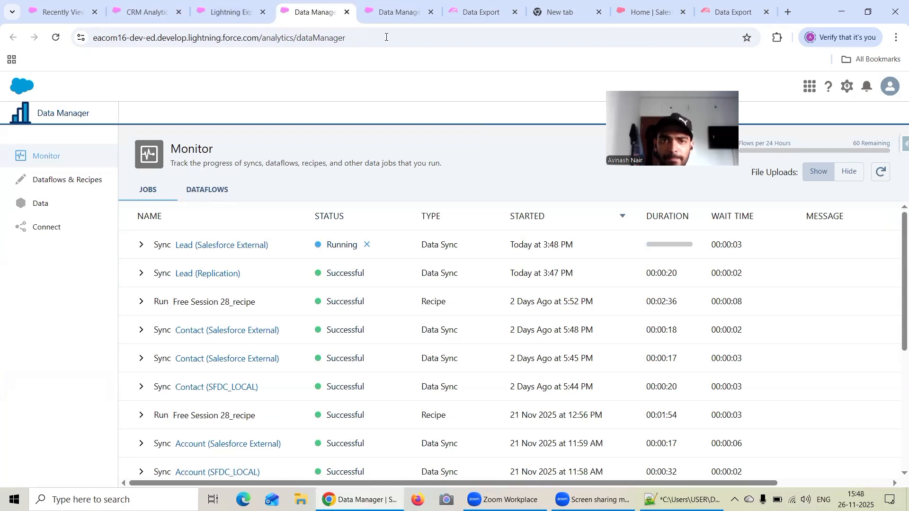
left_click(877, 173)
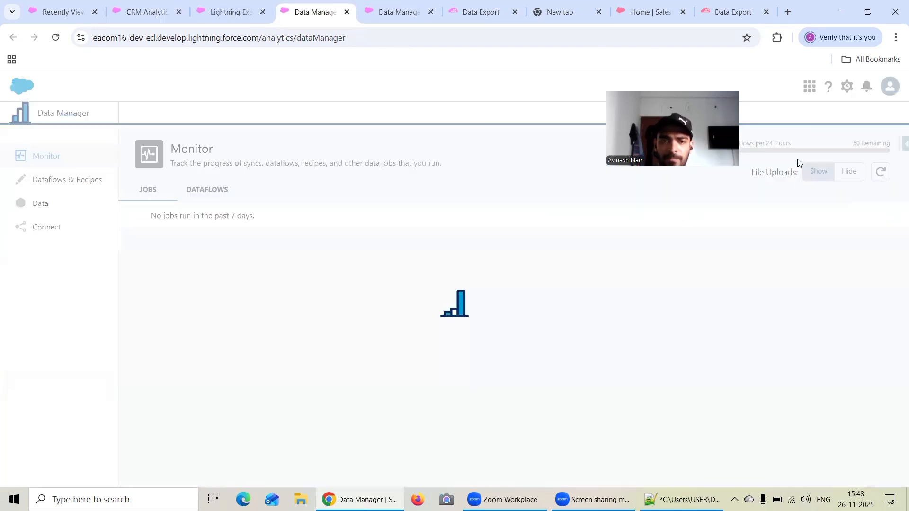
Start adding input data to the Free Session 28 recipe, limit the sources to Salesforce objects and search for Lead.
key("ctrl+Tab")
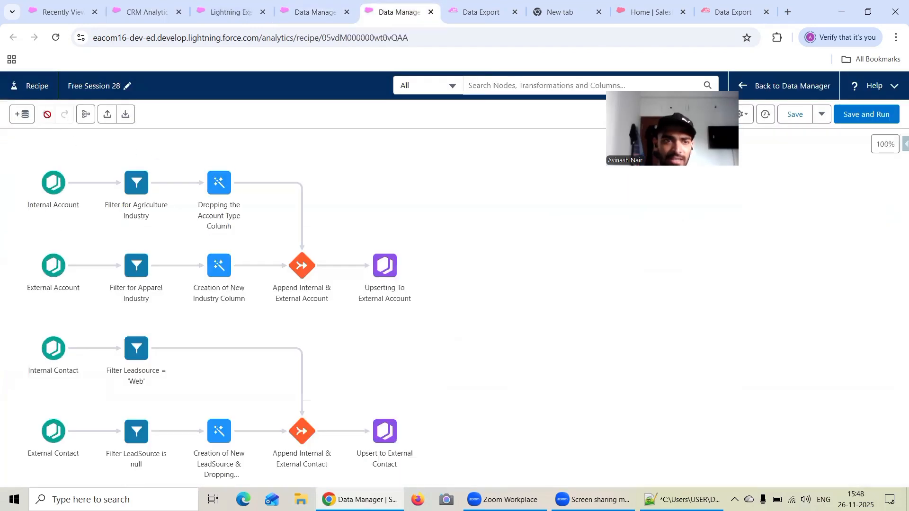
left_click(23, 114)
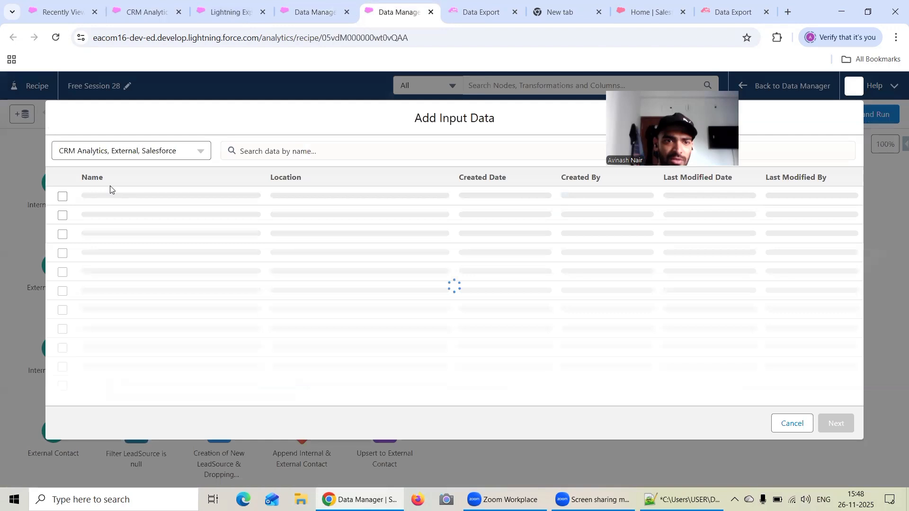
left_click(124, 150)
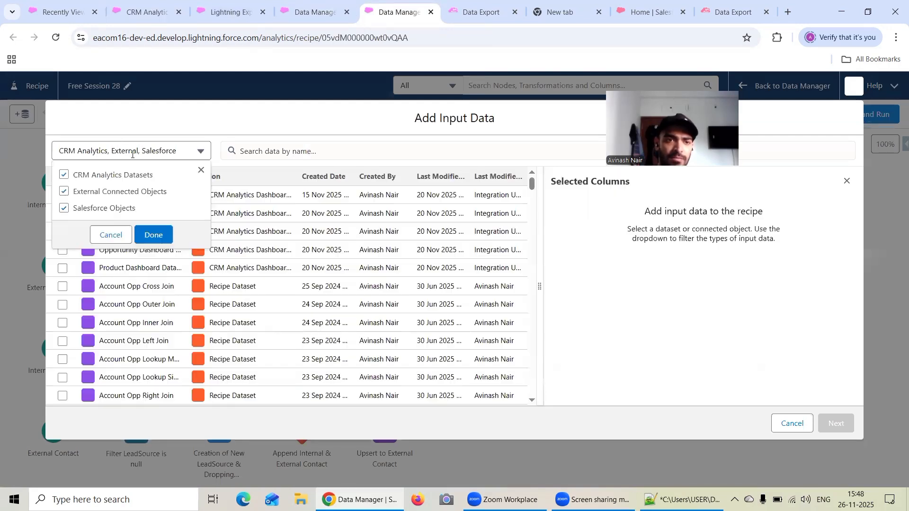
left_click(123, 191)
left_click(126, 176)
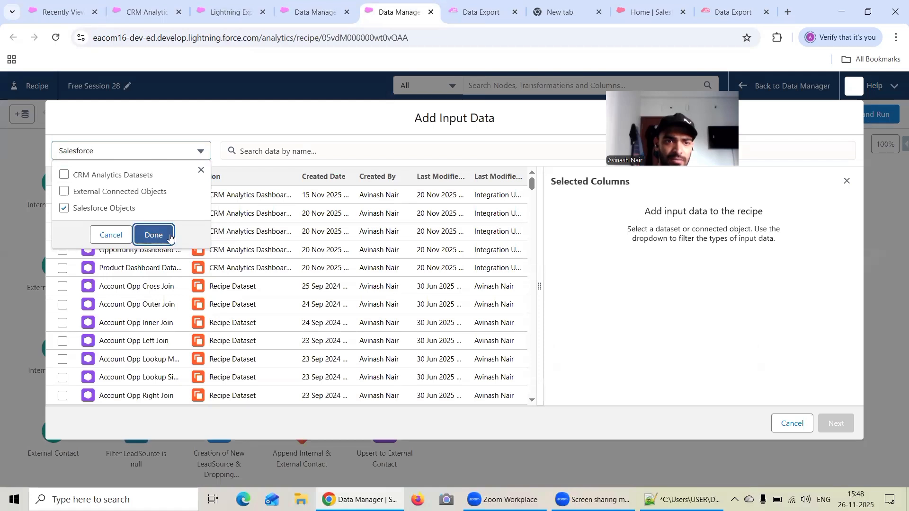
left_click(150, 235)
left_click(292, 150)
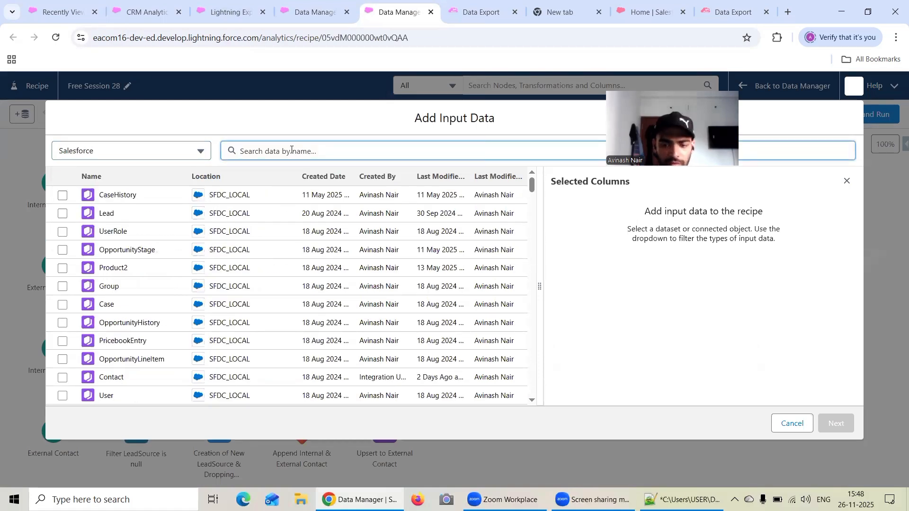
type("Lead")
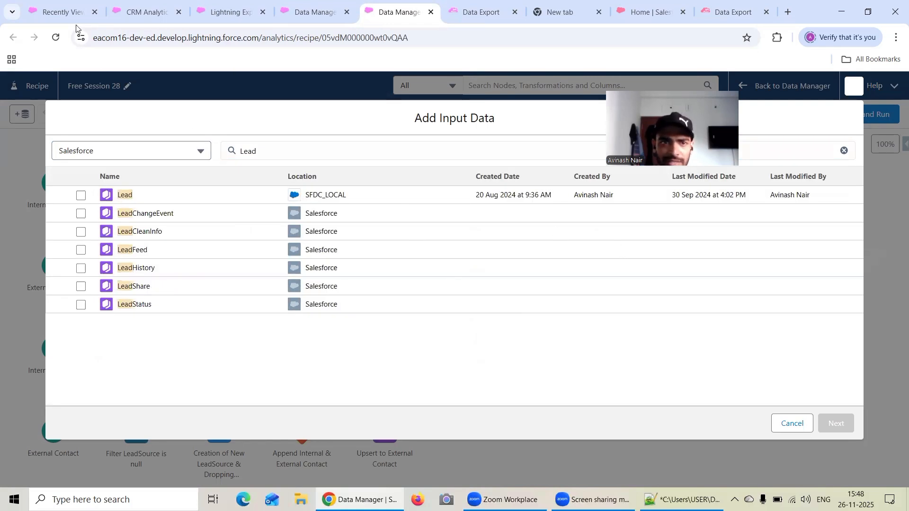
Open a new Lead form in the eacom16 org and examine which fields are required.
left_click(158, 15)
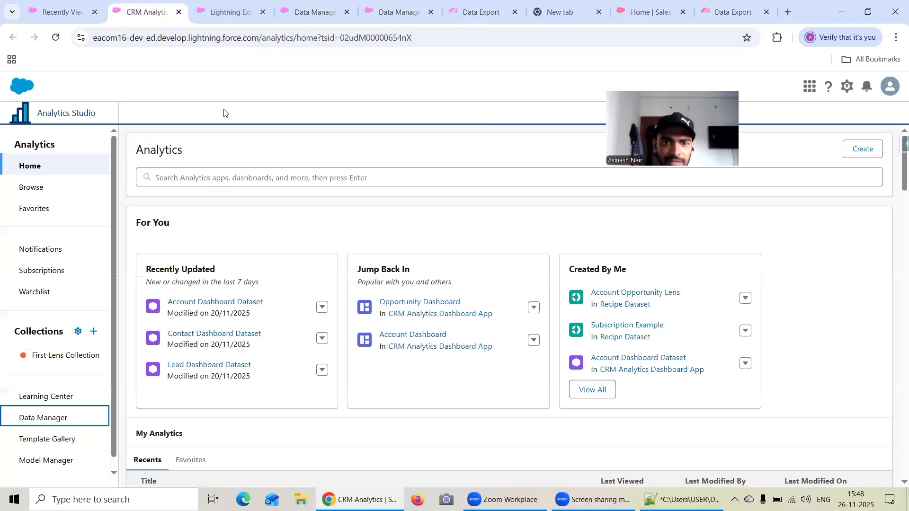
left_click(60, 10)
left_click(590, 156)
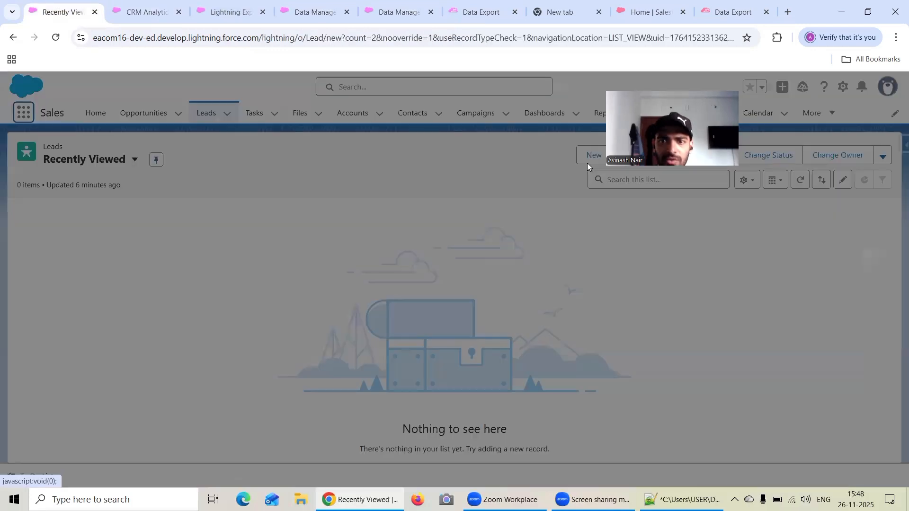
scroll(459, 274, "down", 3)
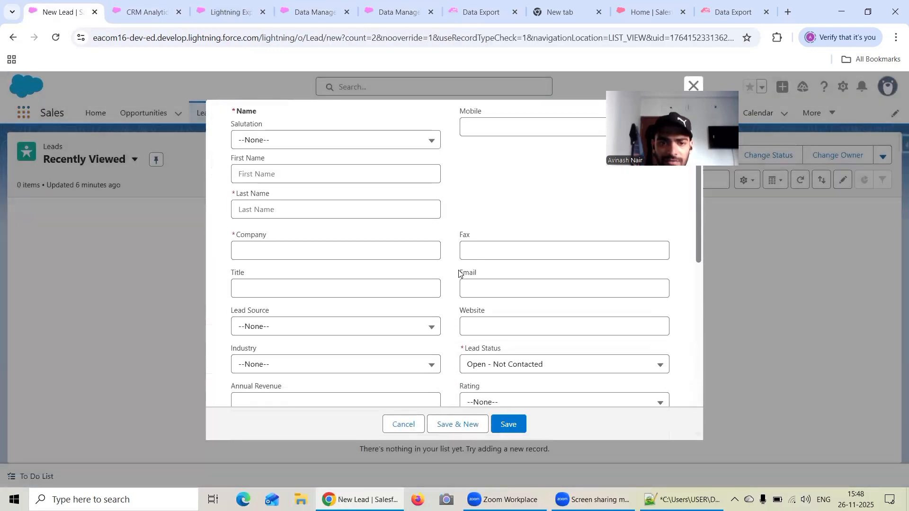
scroll(490, 263, "down", 9)
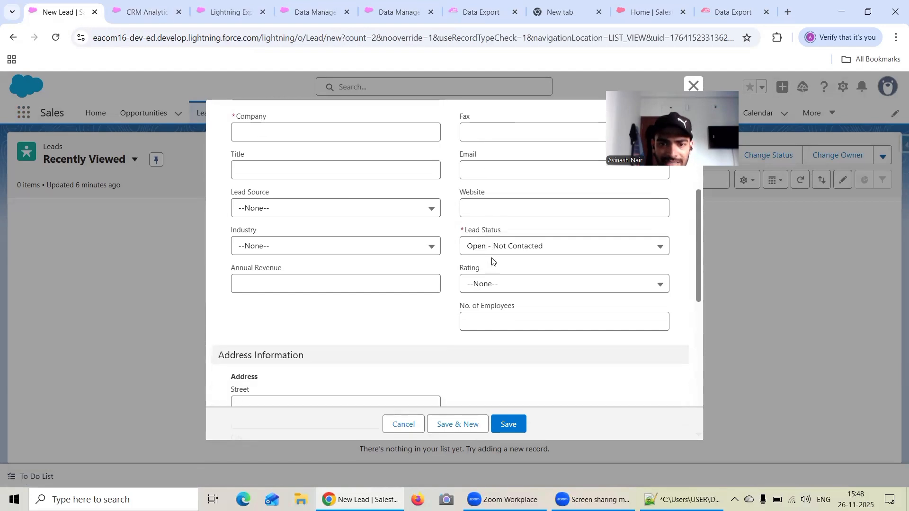
scroll(492, 261, "up", 5)
scroll(492, 261, "up", 5)
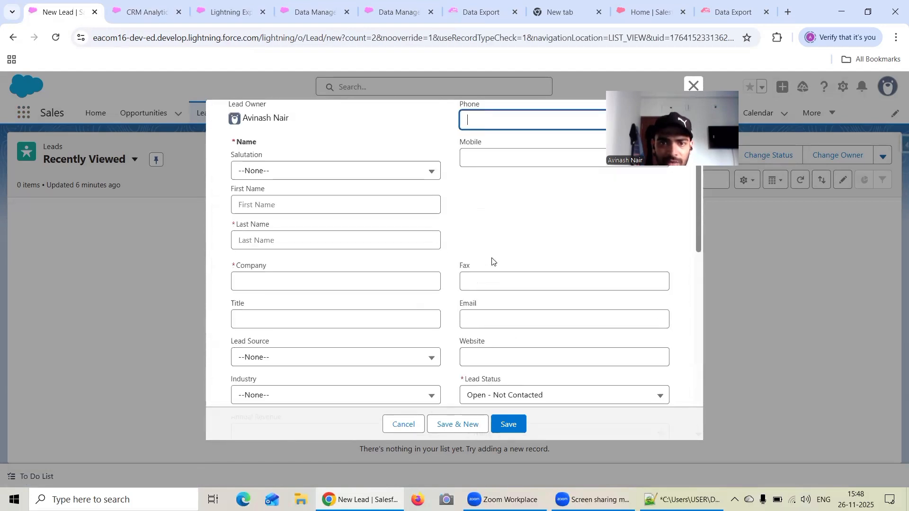
Open a new Lead form in the abc116 org's Leads, examine its required fields and close it without saving.
left_click(696, 18)
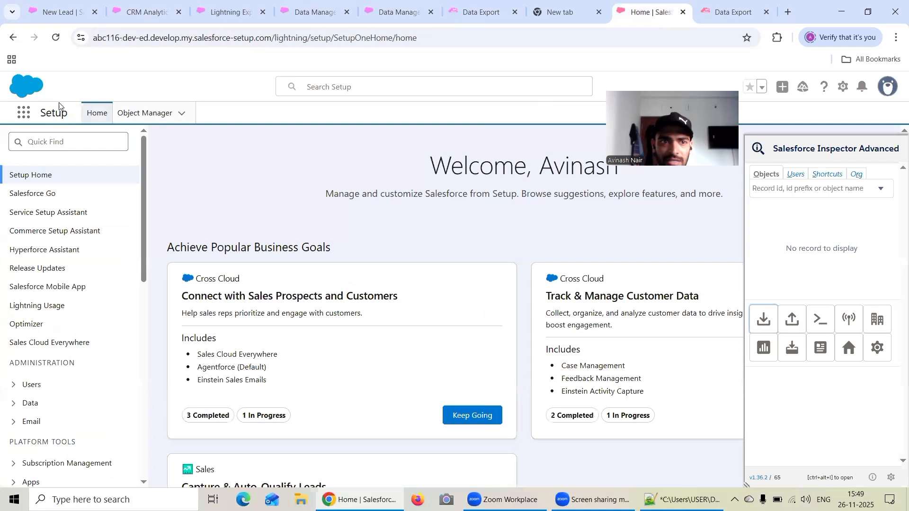
left_click(26, 116)
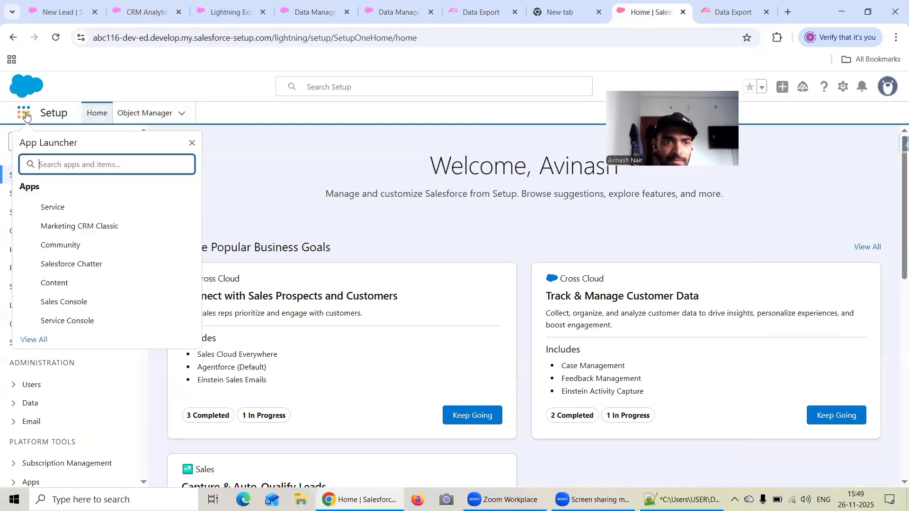
type("Lea")
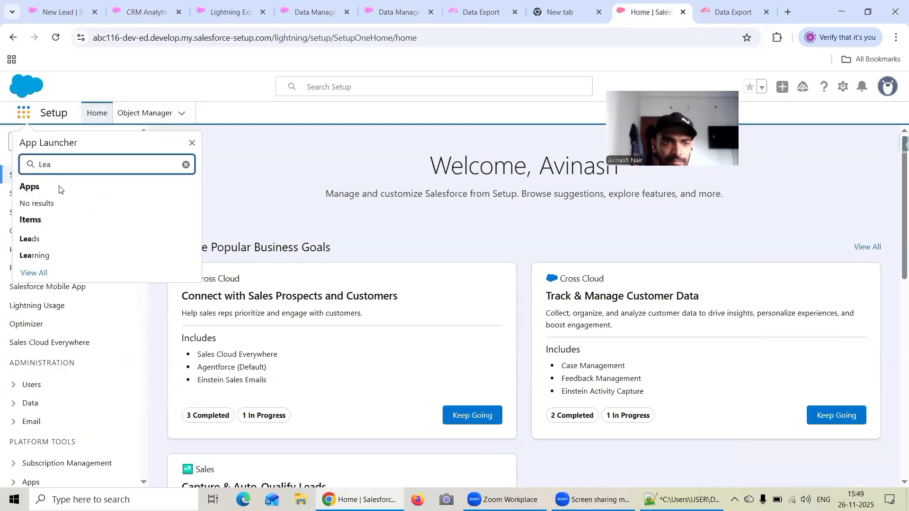
left_click(59, 240)
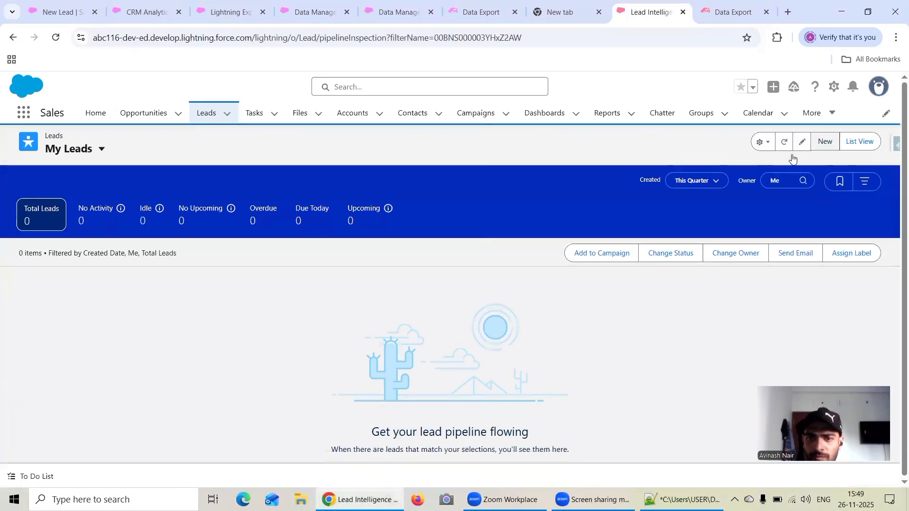
left_click(826, 142)
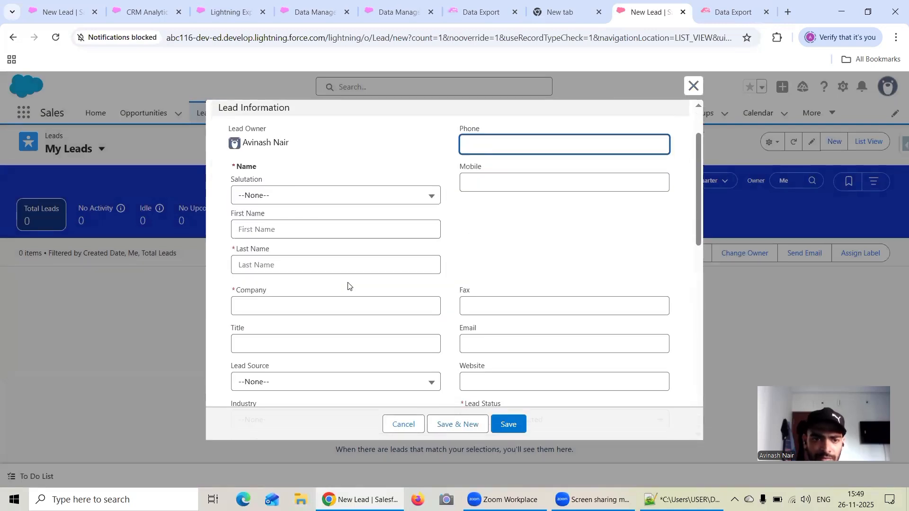
scroll(386, 281, "down", 3)
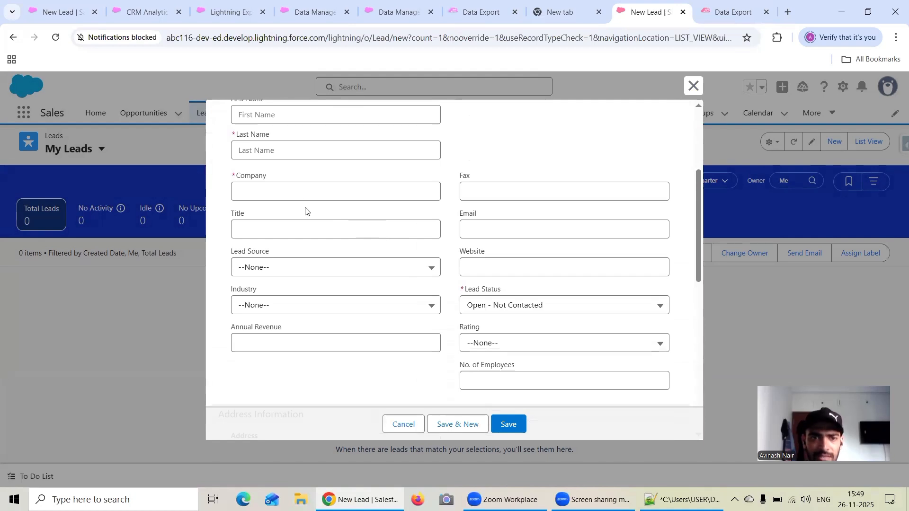
left_click(693, 86)
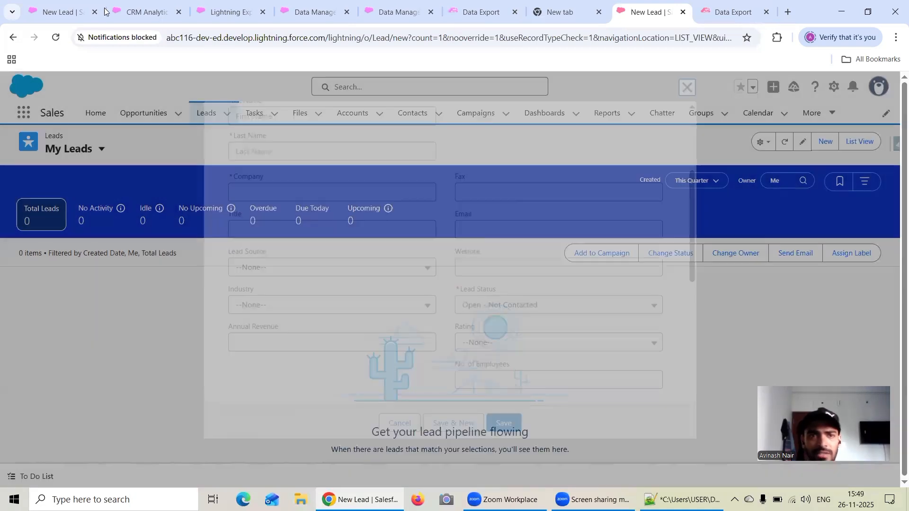
Select the SFDC_LOCAL Lead object as recipe input and restrict its columns to Last Name and Company.
left_click(124, 7)
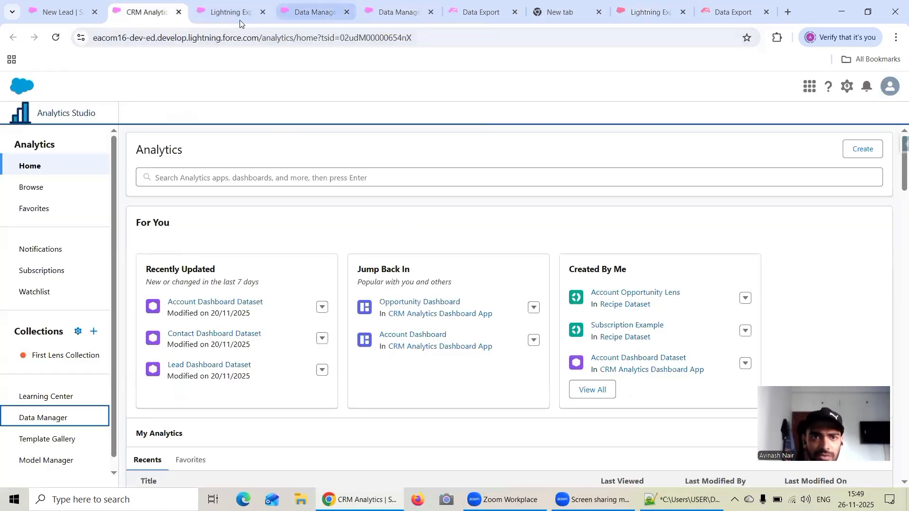
left_click(395, 12)
left_click(81, 195)
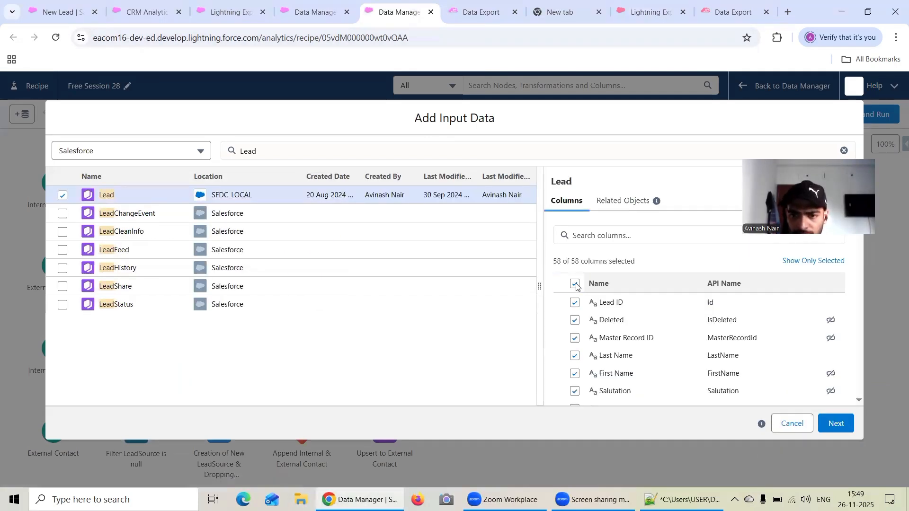
left_click(575, 285)
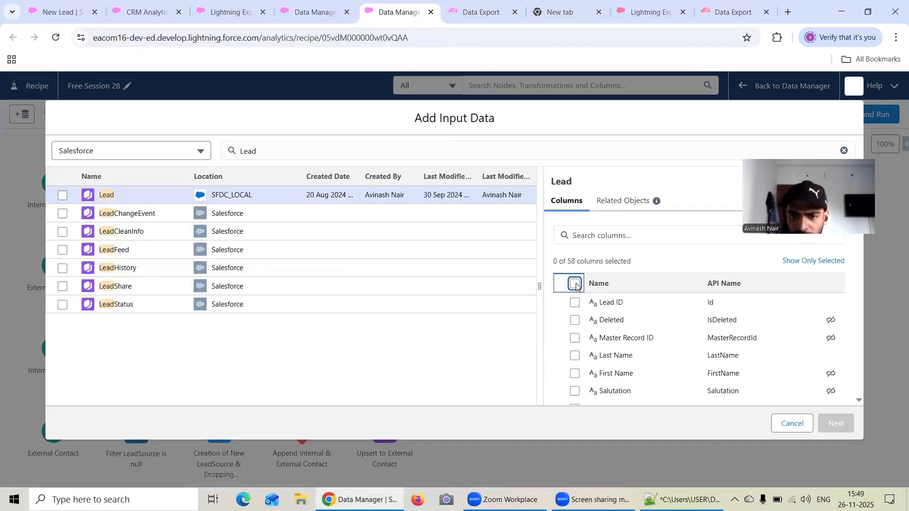
left_click(575, 356)
scroll(661, 341, "down", 1)
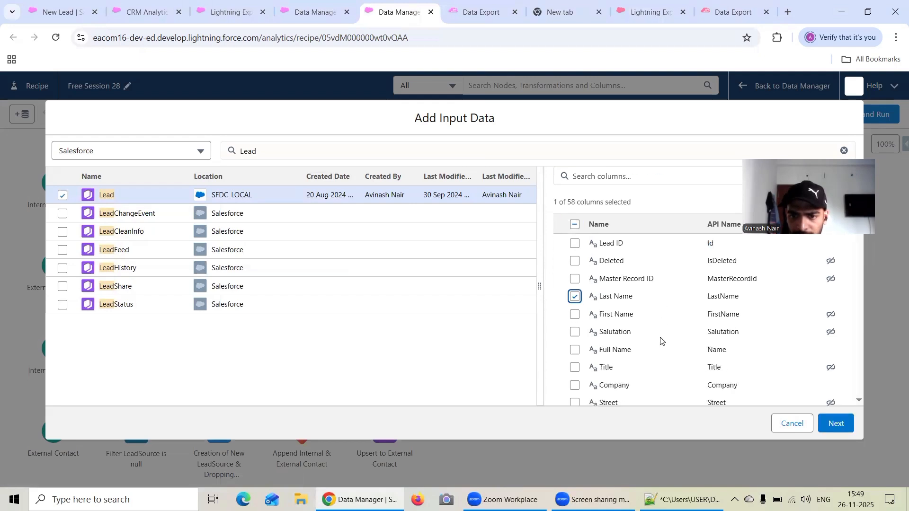
left_click(621, 176)
type("Com")
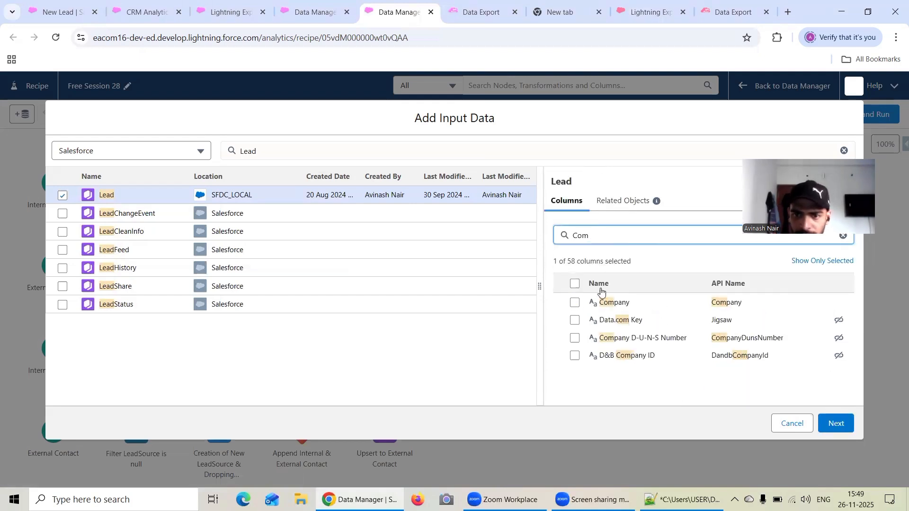
left_click(575, 303)
Include the Lead Source and Status columns in the Lead input, add it to the recipe and save.
left_click_drag(592, 234, 543, 232)
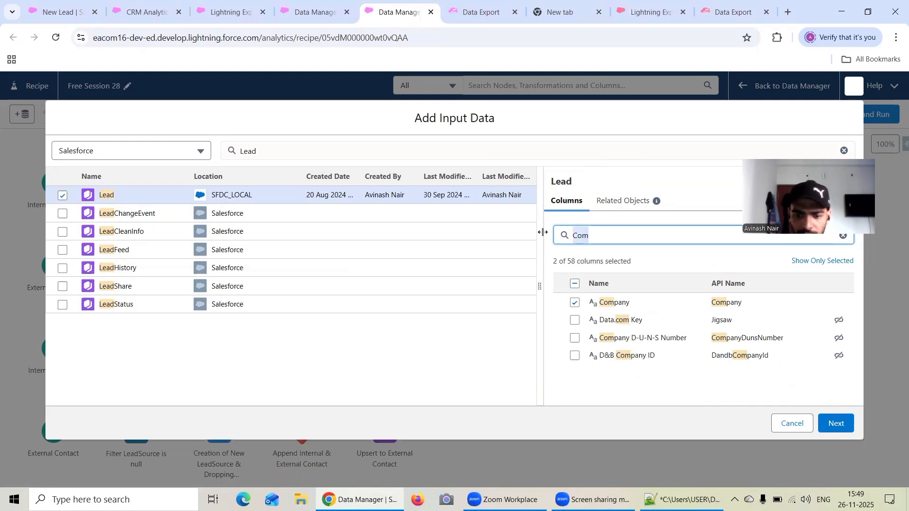
type("Lea")
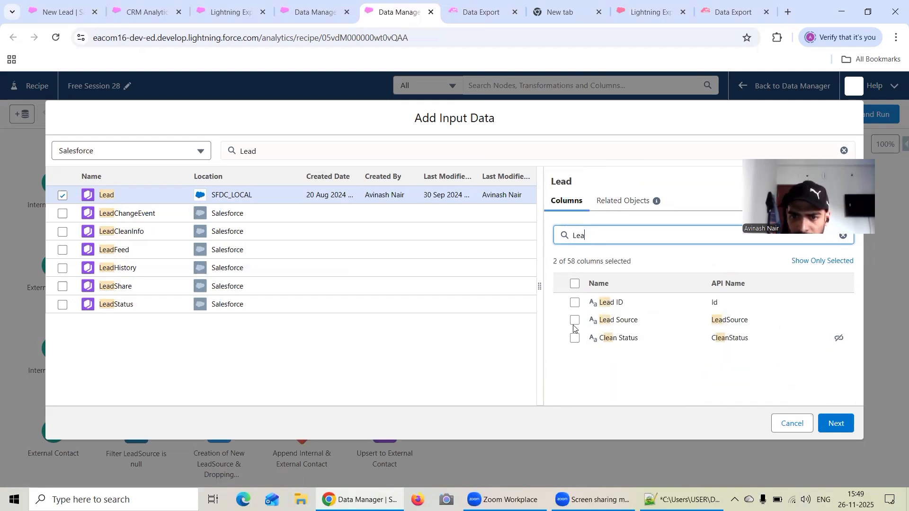
left_click(575, 321)
left_click_drag(592, 236, 565, 233)
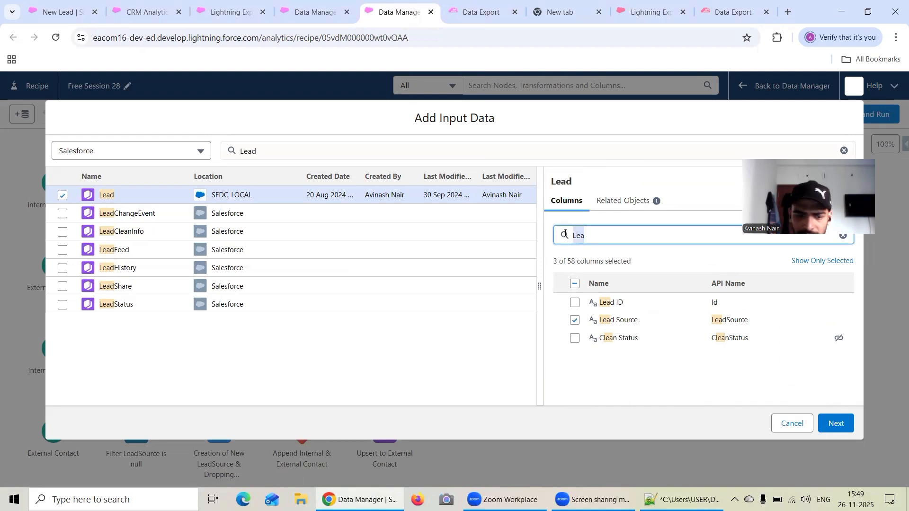
type("Stat")
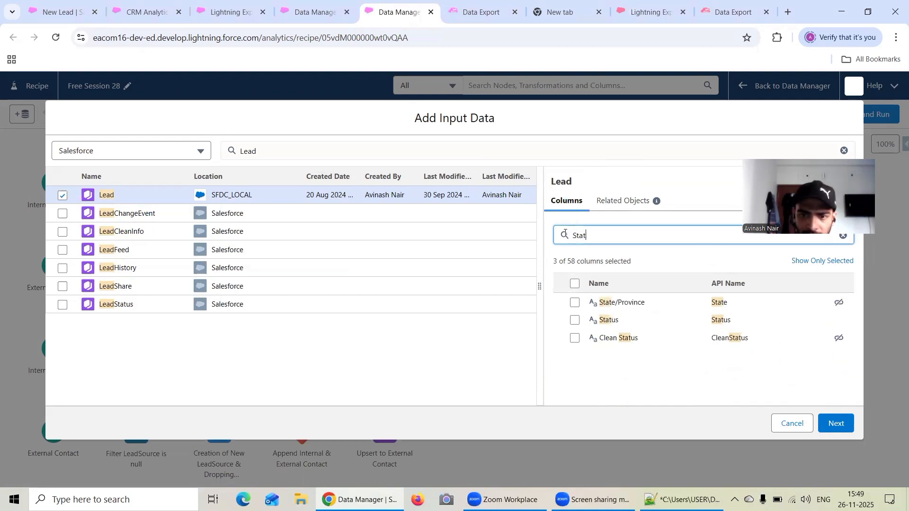
left_click(575, 320)
left_click(837, 423)
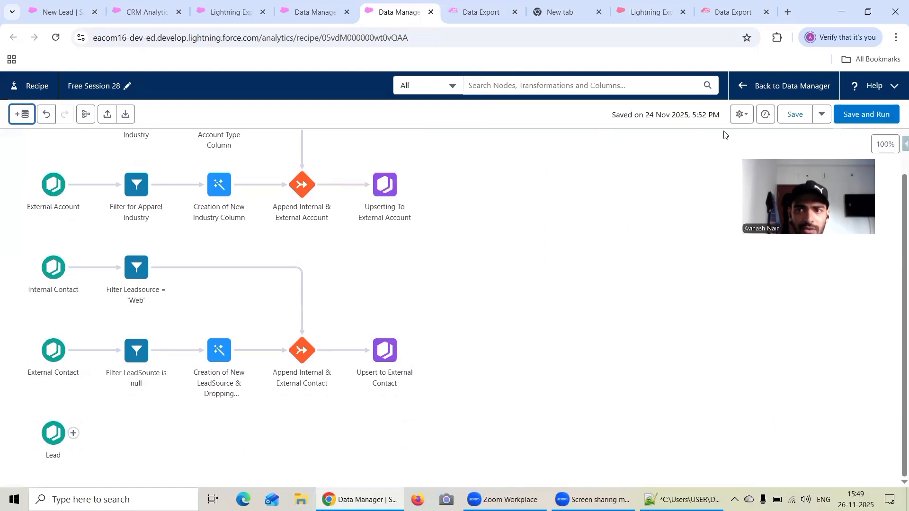
left_click(794, 115)
Check the Salesforce External Lead sync in the monitor and reload the Free Session 28 recipe.
left_click(330, 13)
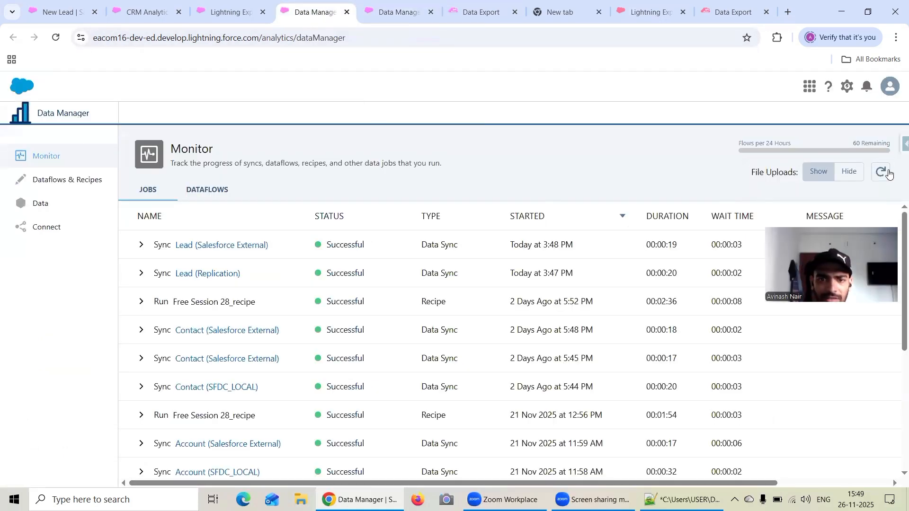
left_click(390, 17)
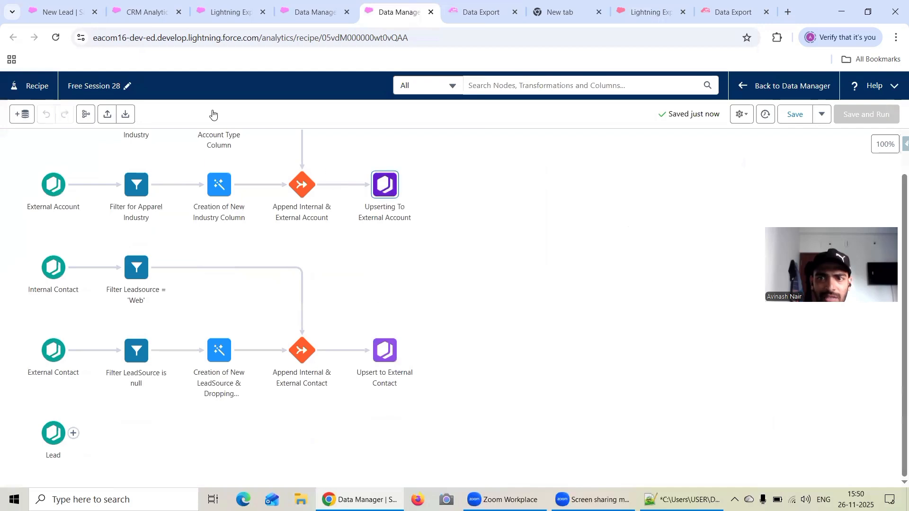
left_click(55, 37)
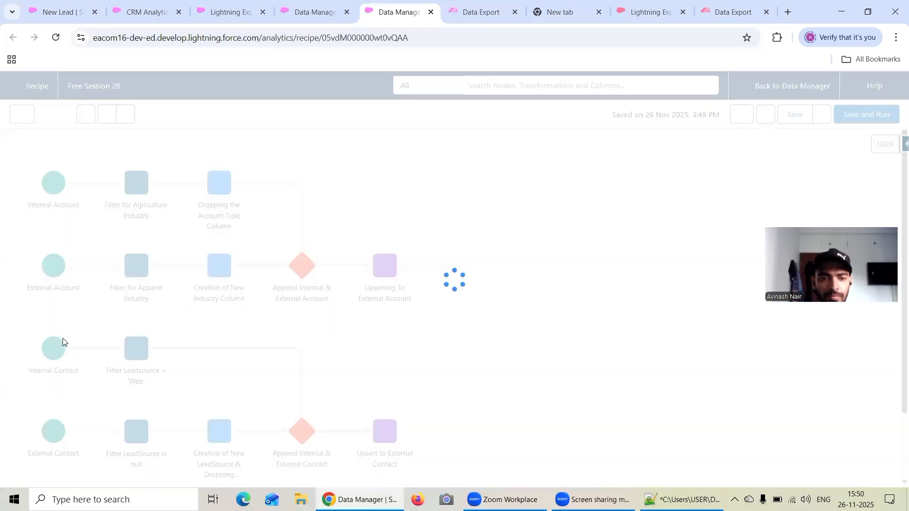
Rename the Lead input node as Internal Lead.
scroll(118, 348, "down", 2)
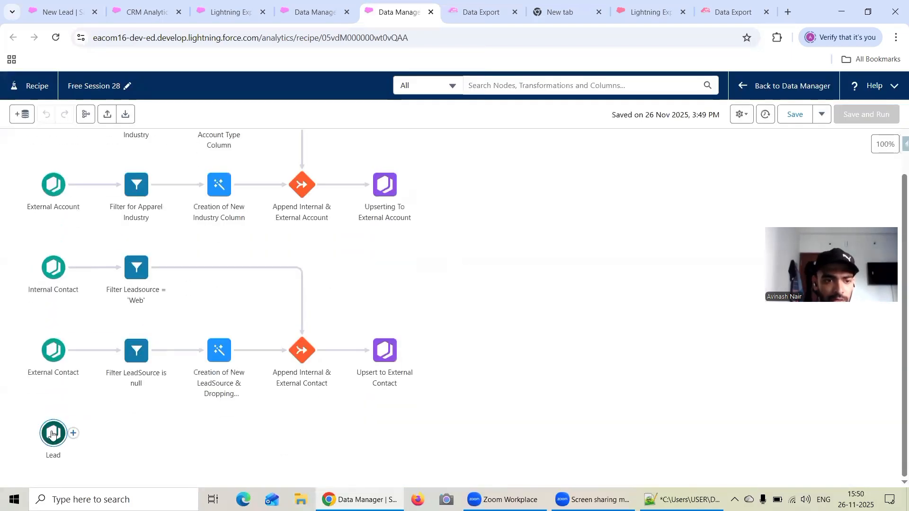
left_click(55, 326)
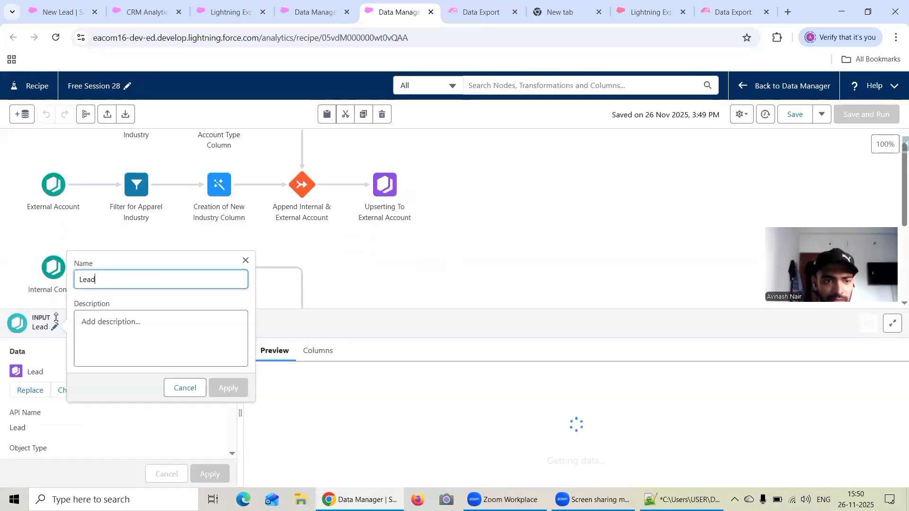
left_click(82, 275)
type("Internal")
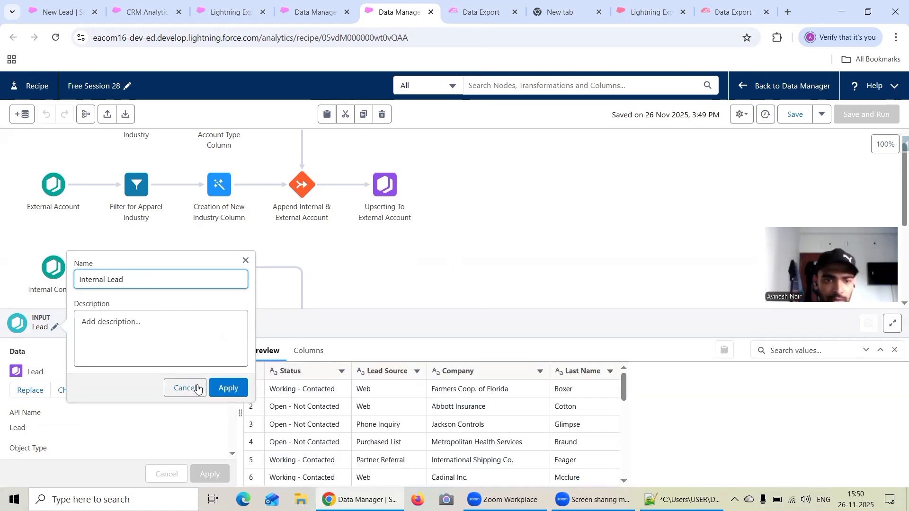
left_click(228, 388)
Start adding input data to the recipe and limit the source list to External Connected Objects.
left_click(18, 116)
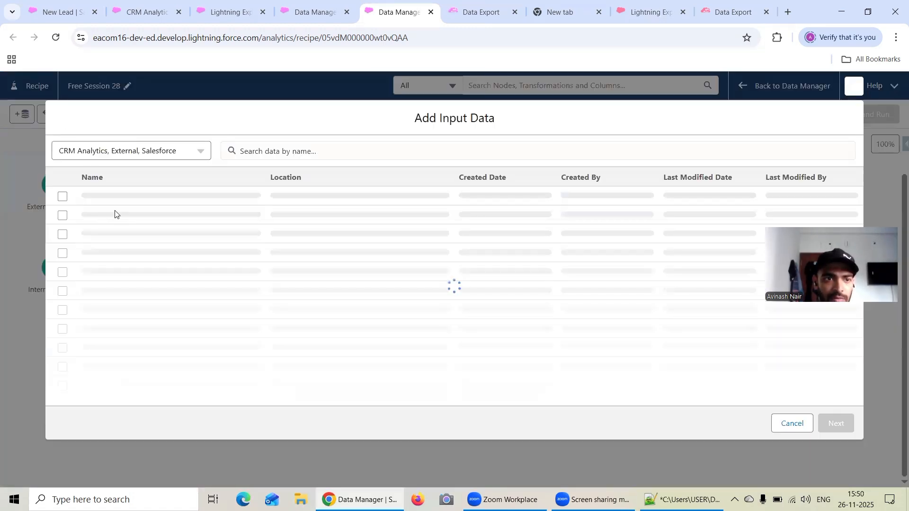
double_click(132, 148)
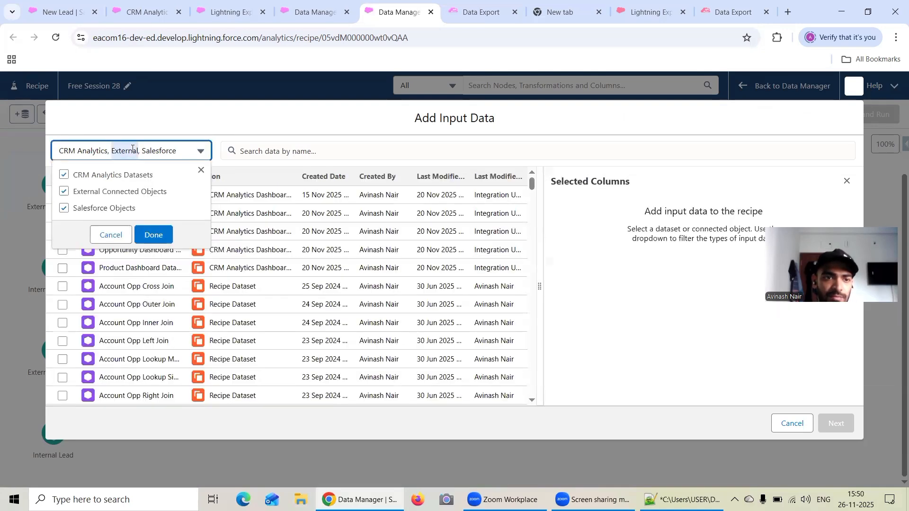
left_click(128, 191)
left_click(111, 177)
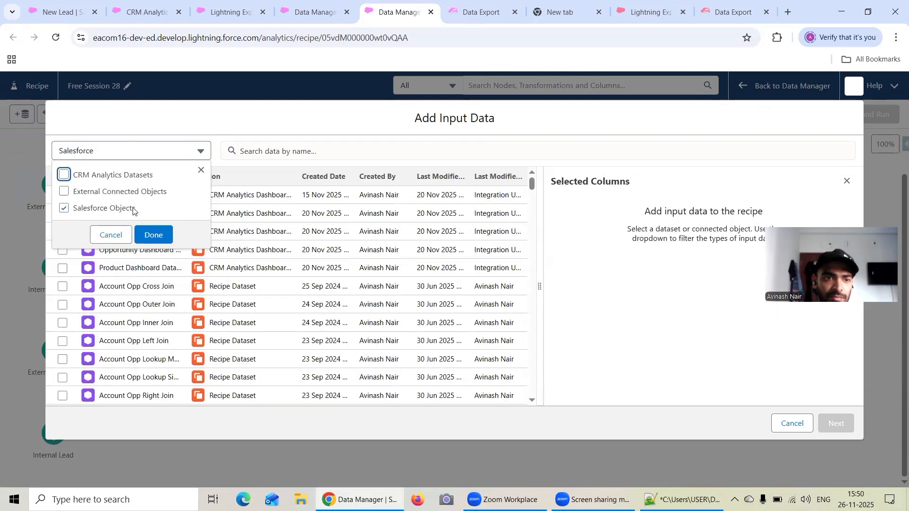
left_click(155, 235)
left_click(152, 151)
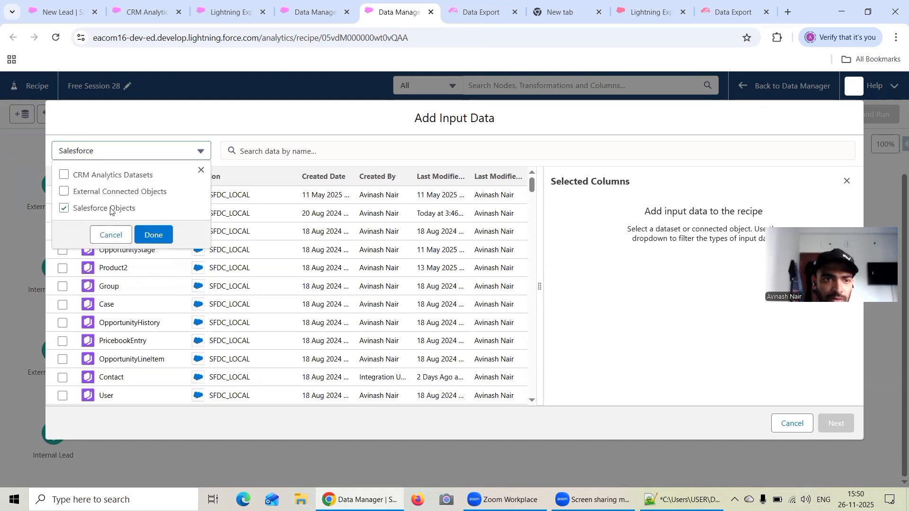
left_click(110, 192)
left_click(104, 208)
left_click(153, 235)
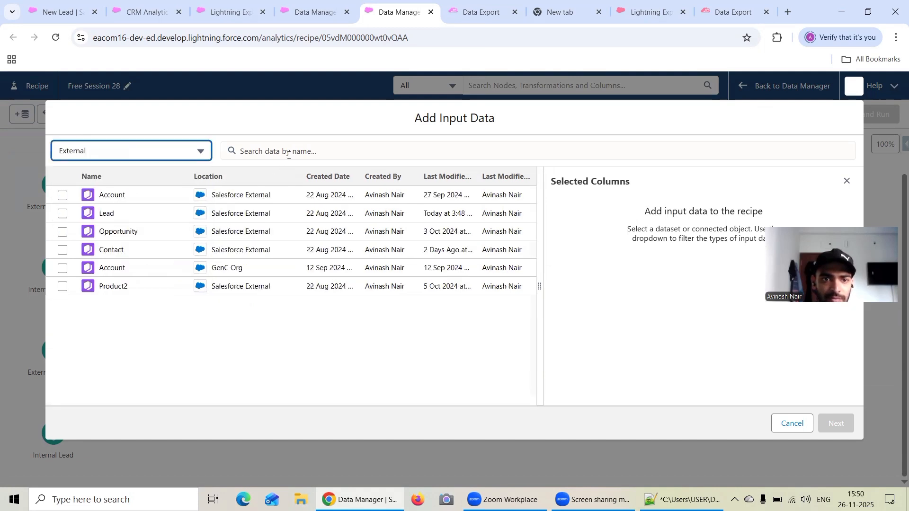
Add the Salesforce External Lead object with its Id, Name and Industry columns as input and save the recipe.
left_click(62, 214)
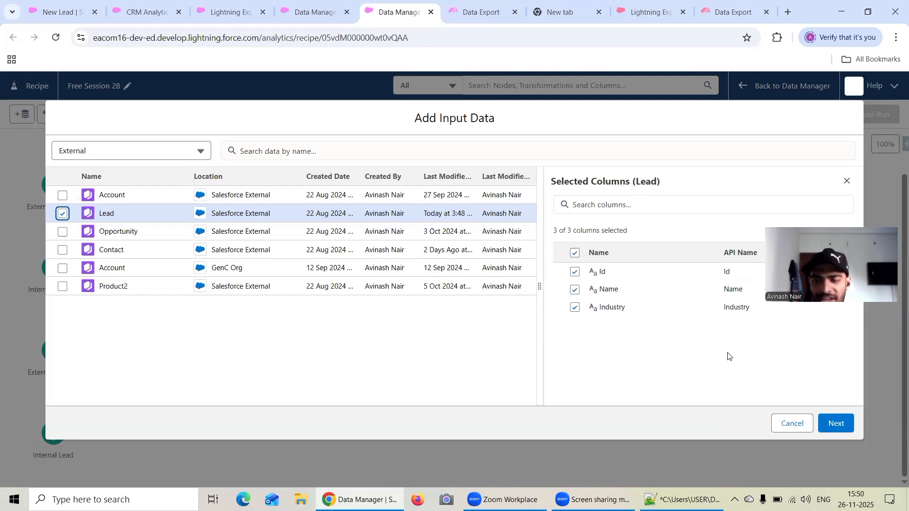
left_click(839, 425)
left_click(795, 114)
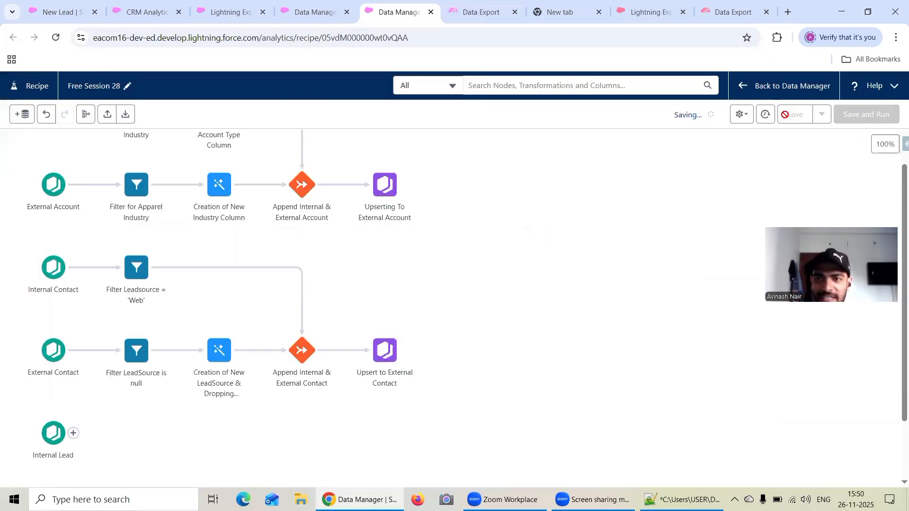
In the Data Manager's connections, include LEADSOURCE, STATUS and COMPANY in the Salesforce External Lead fields and continue to the source preview.
left_click(358, 17)
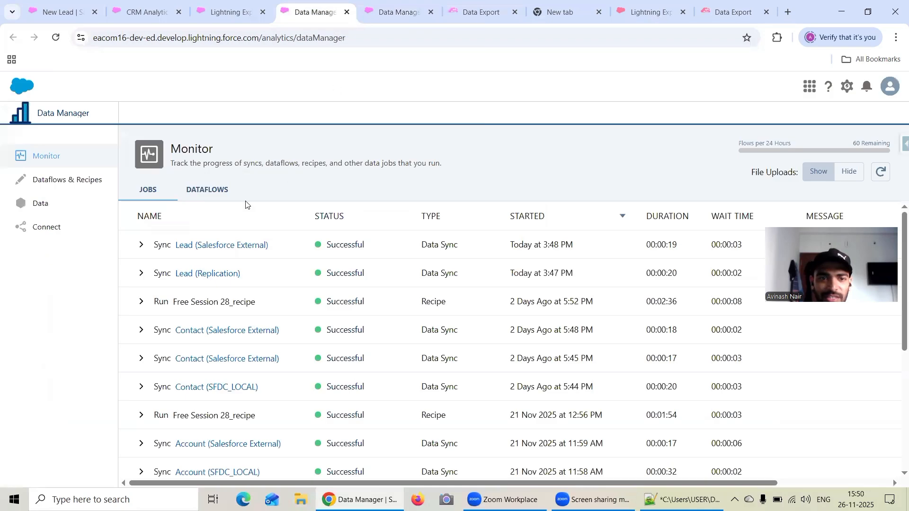
left_click(216, 246)
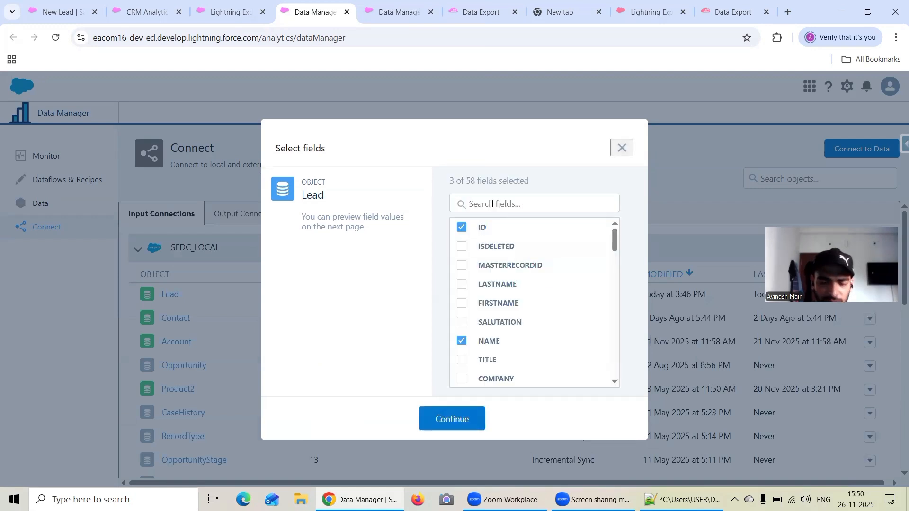
type("Lea")
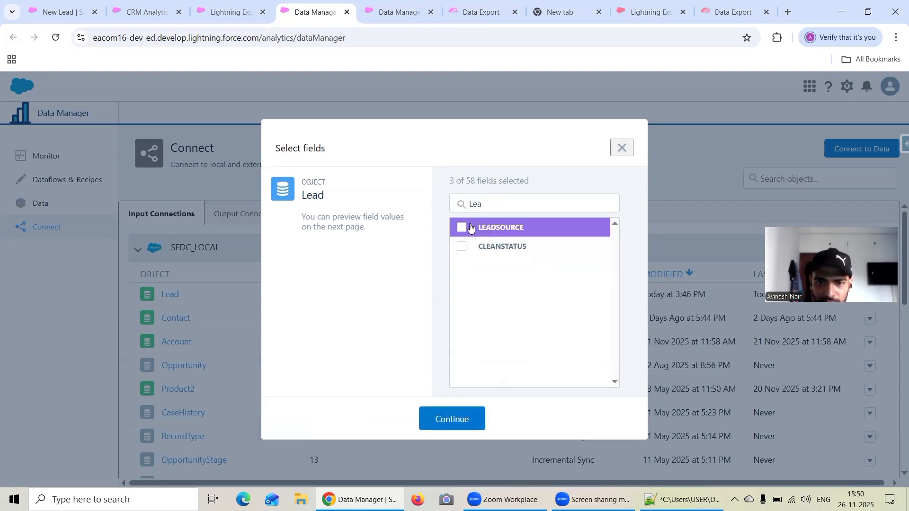
left_click(475, 228)
type("Stat")
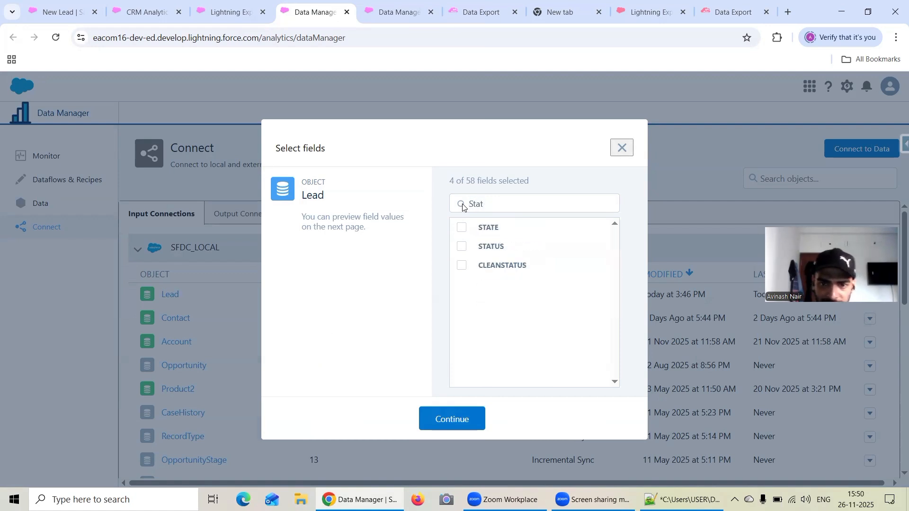
left_click(463, 247)
left_click_drag(494, 202, 463, 204)
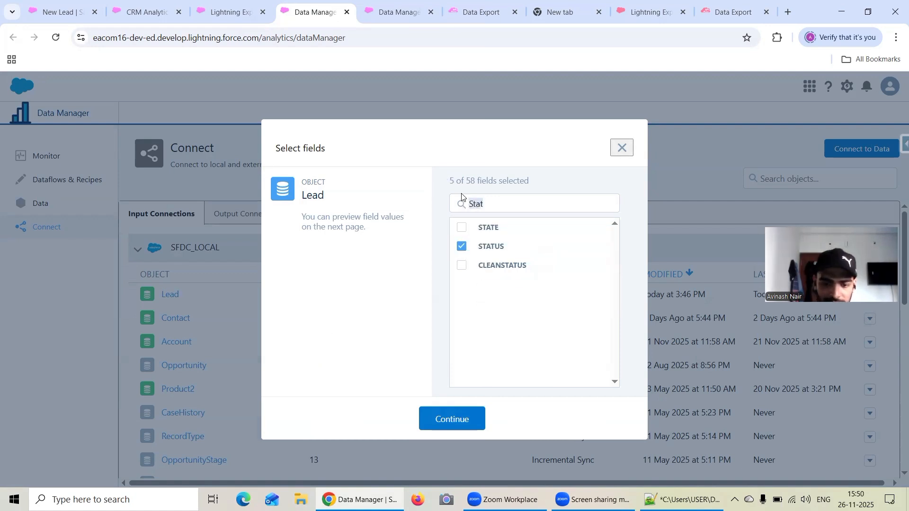
type("Com")
left_click(461, 228)
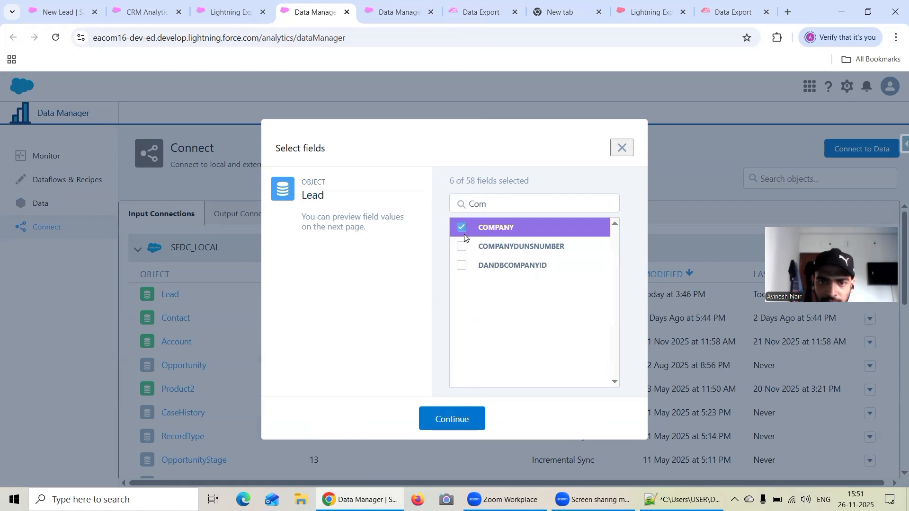
left_click(453, 416)
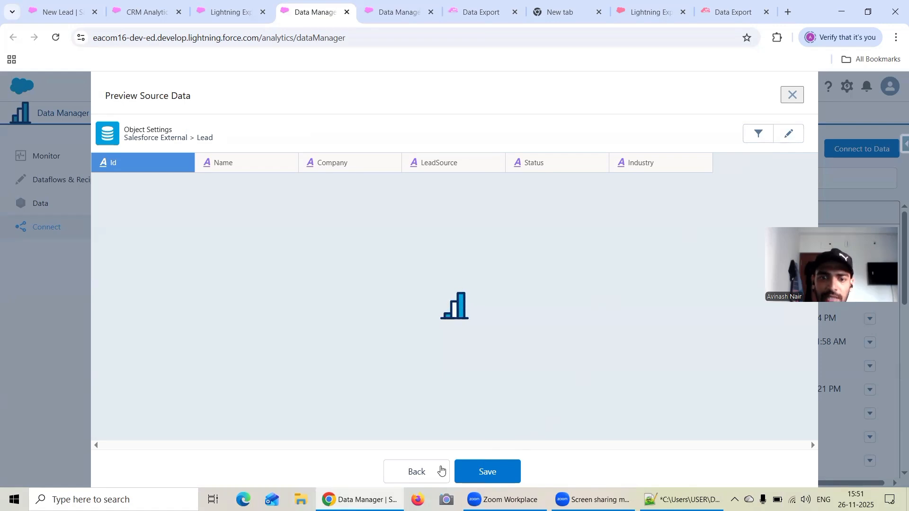
Return to the Lead field selection, include LASTNAME as well and save the object settings.
left_click(426, 472)
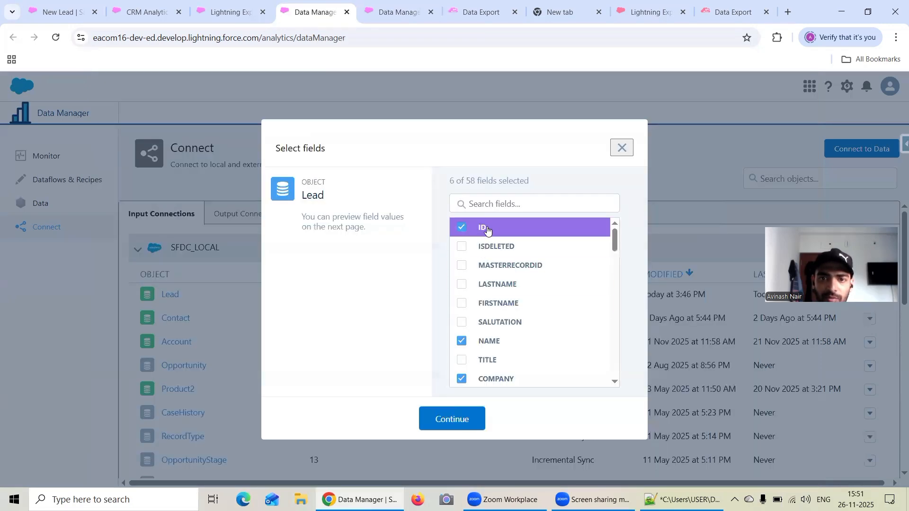
left_click(490, 200)
type("Last")
left_click(495, 227)
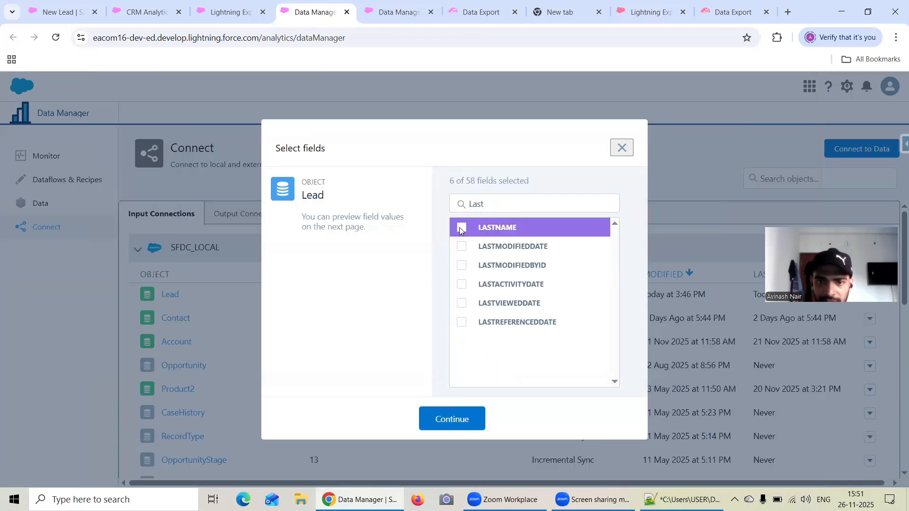
left_click(456, 415)
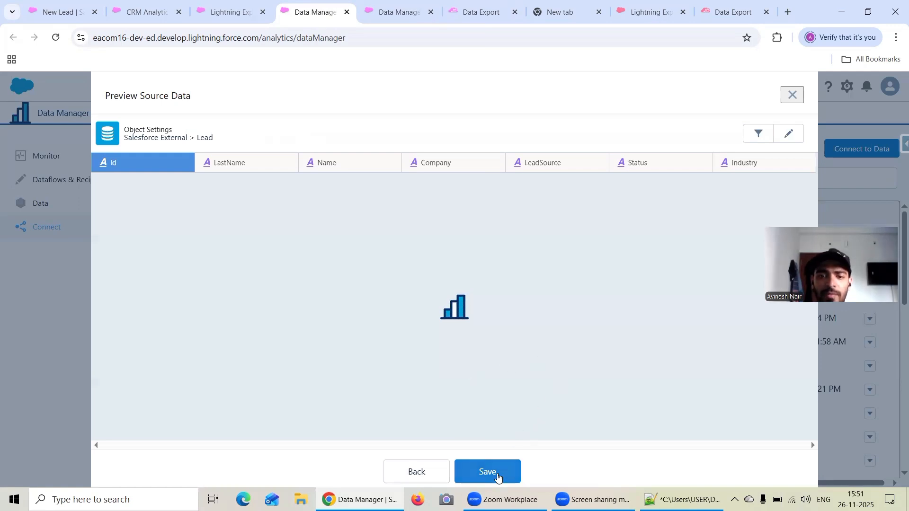
left_click(491, 472)
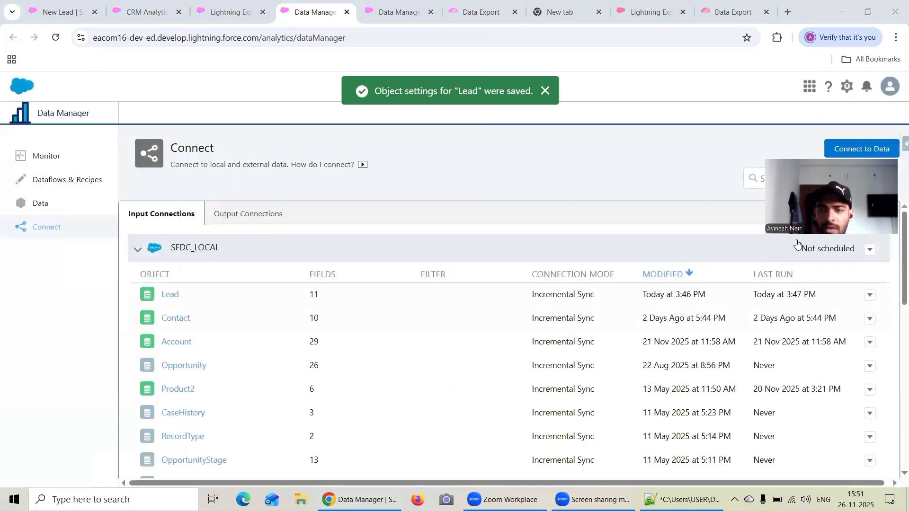
Reload the Data Manager connections and run the data sync for the Salesforce External Lead object.
left_click(139, 250)
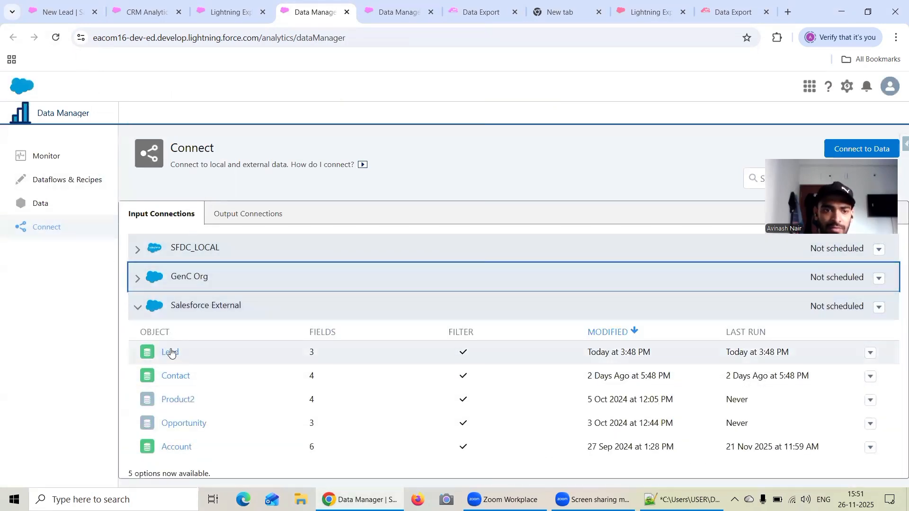
left_click(56, 38)
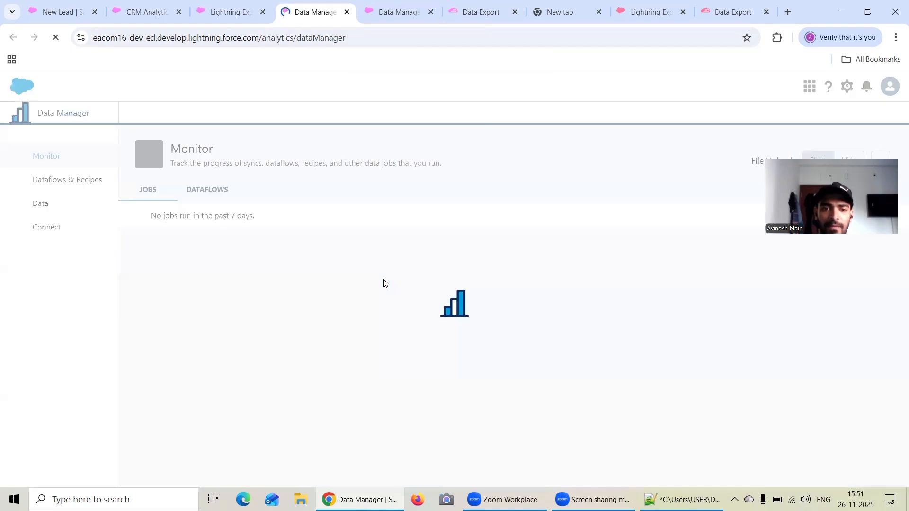
left_click(72, 232)
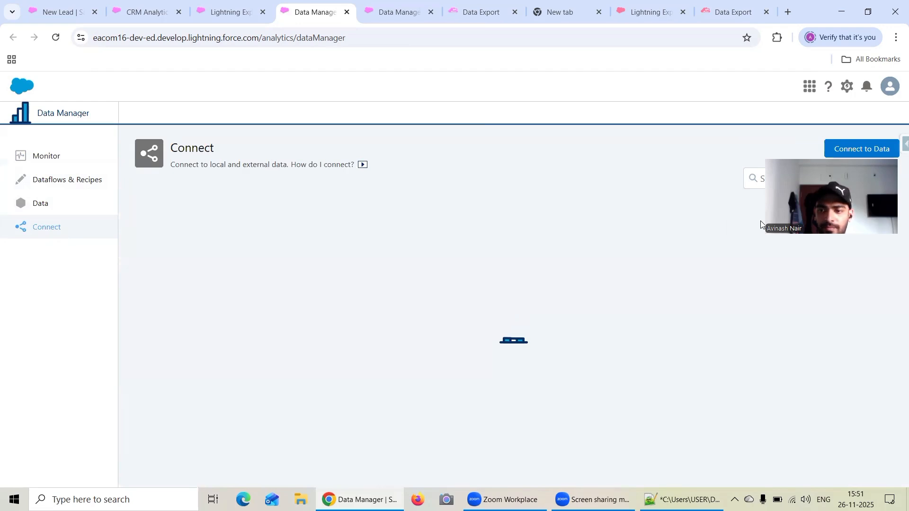
left_click_drag(814, 201, 814, 413)
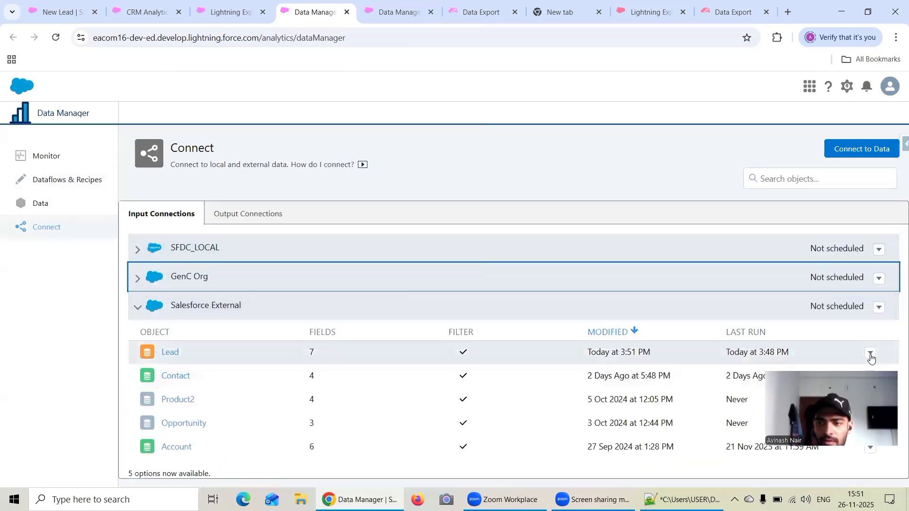
left_click_drag(862, 384, 824, 180)
left_click(870, 352)
left_click(768, 374)
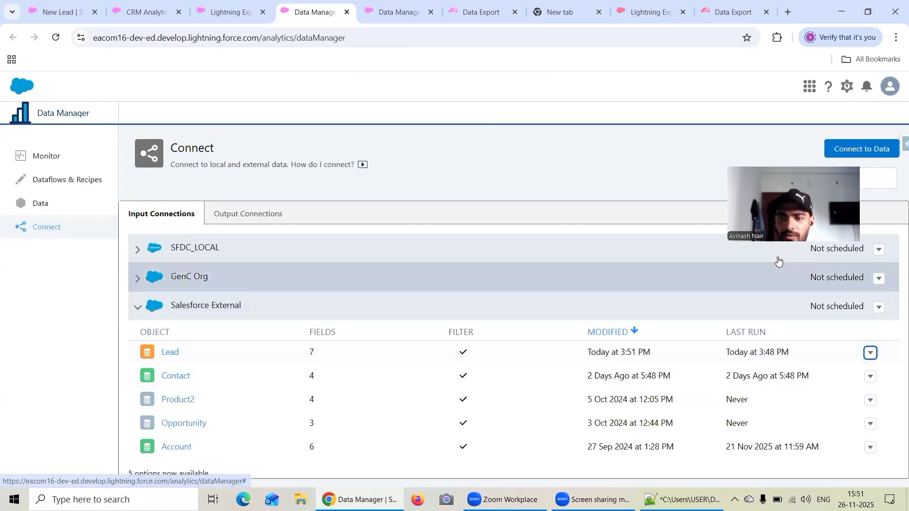
left_click_drag(778, 204, 794, 394)
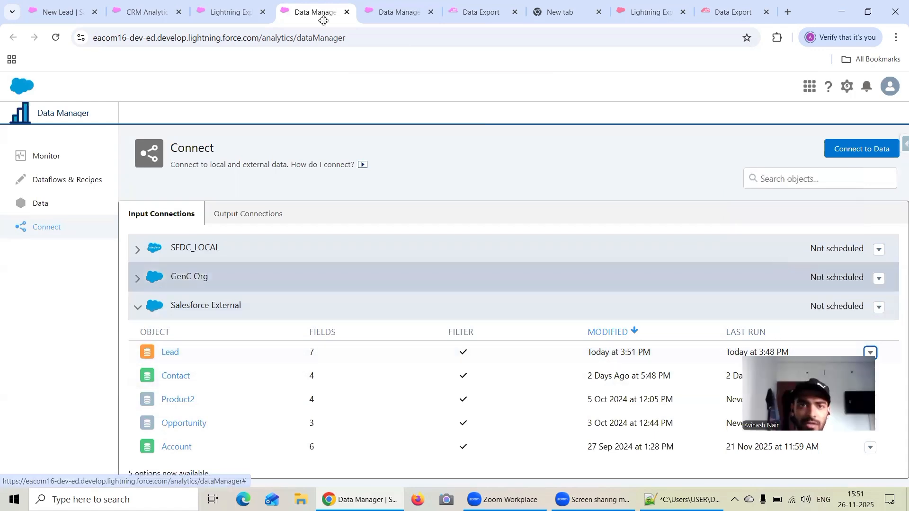
In the Free Session 28 recipe, add a filter node after Internal Lead that keeps rows where Lead Source equals Web.
left_click(393, 12)
scroll(124, 362, "down", 3)
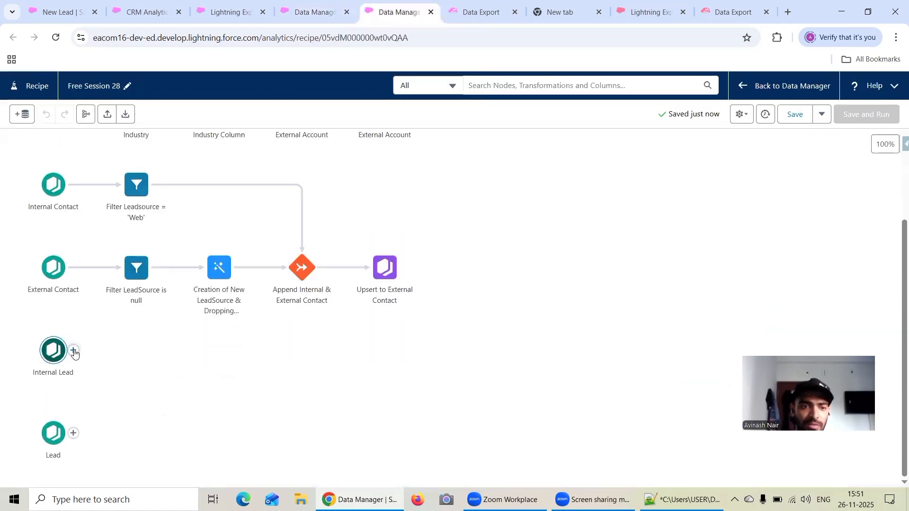
left_click(74, 351)
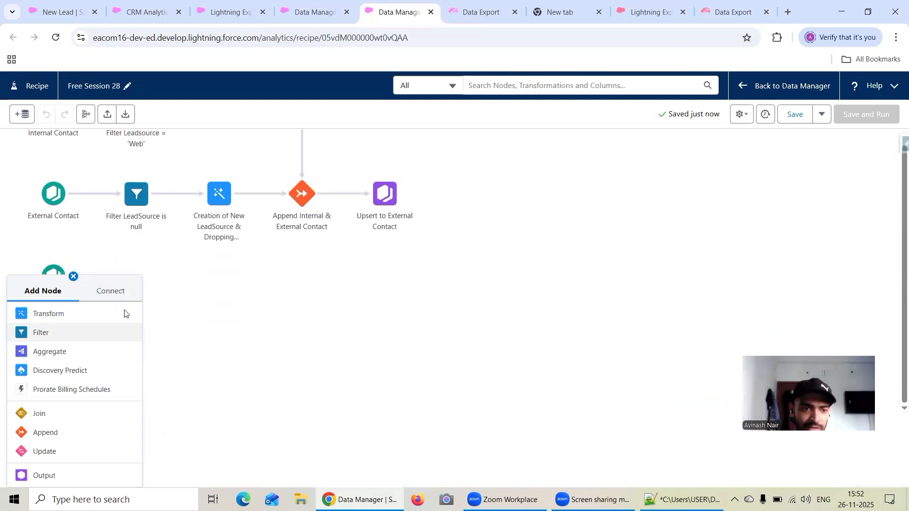
left_click(124, 331)
left_click(212, 195)
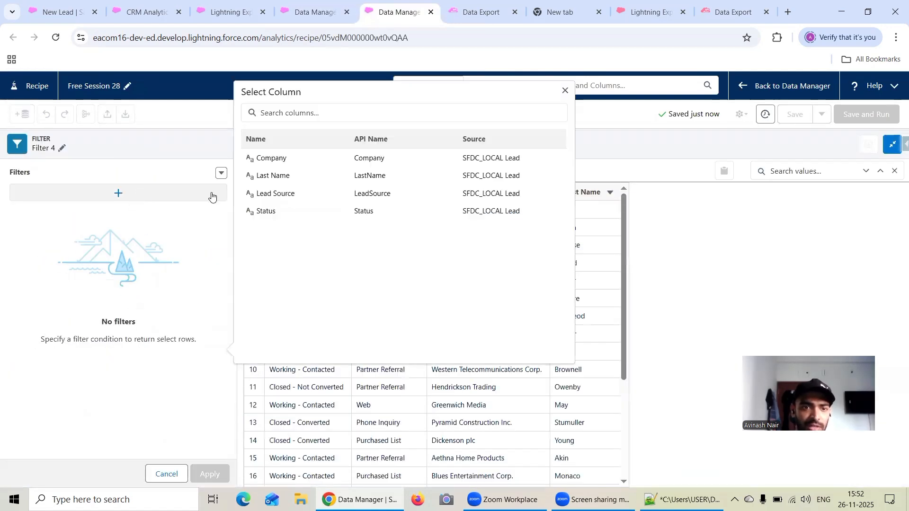
left_click(277, 194)
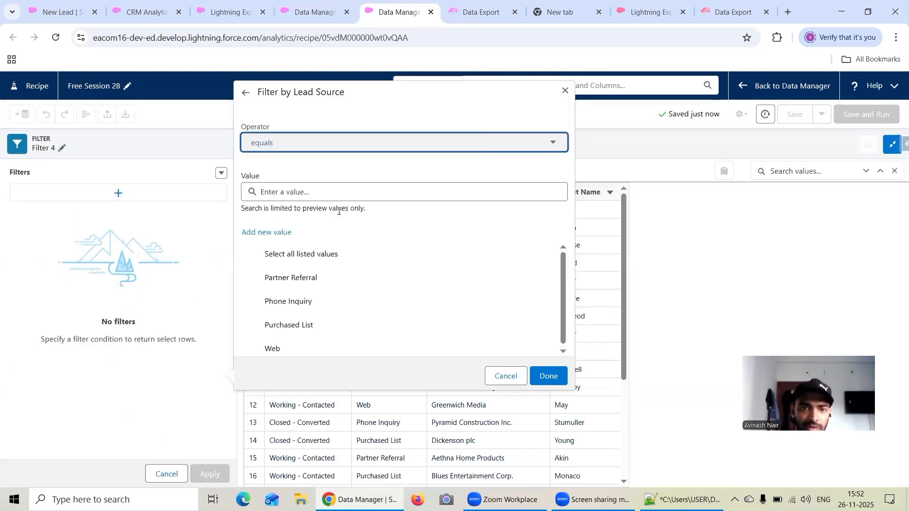
left_click(292, 348)
left_click(548, 376)
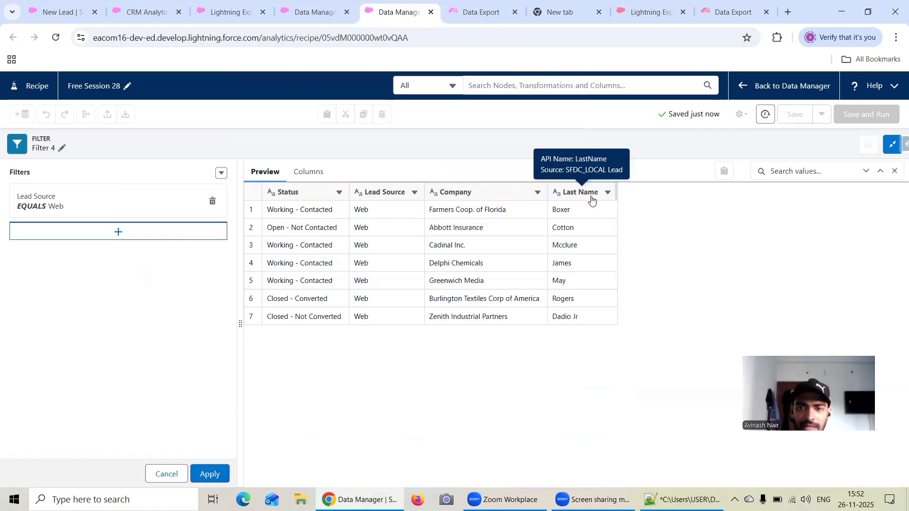
left_click(210, 474)
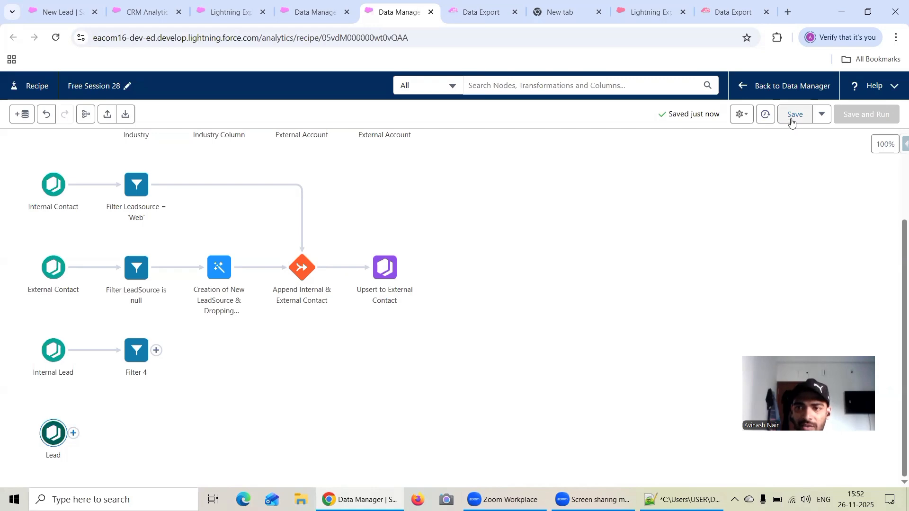
left_click(73, 433)
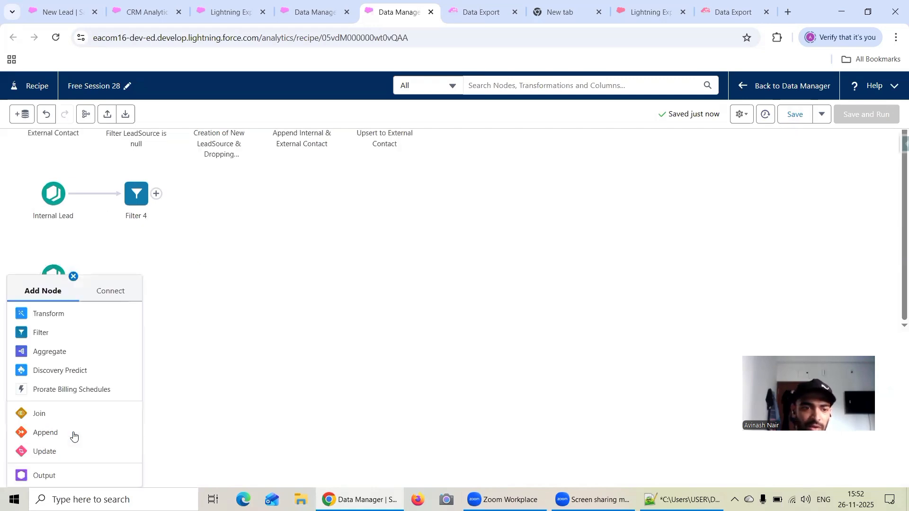
left_click(61, 332)
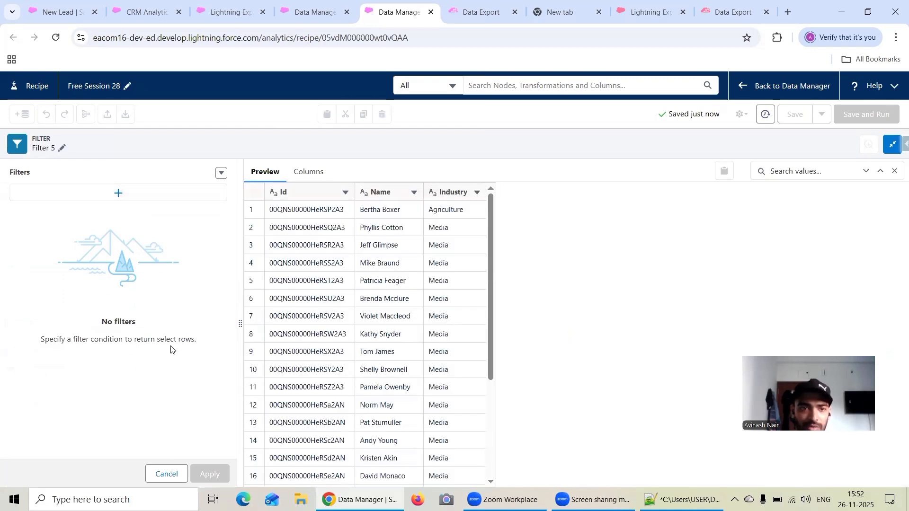
left_click(167, 474)
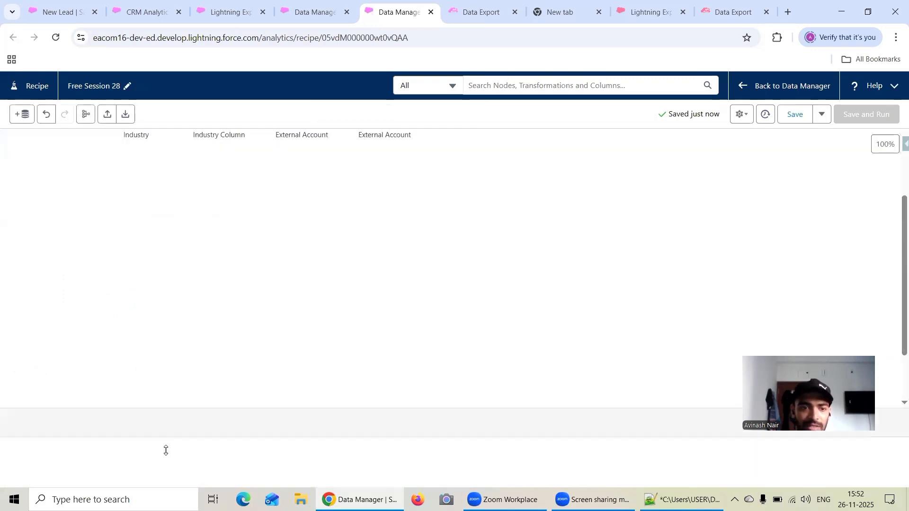
left_click(73, 433)
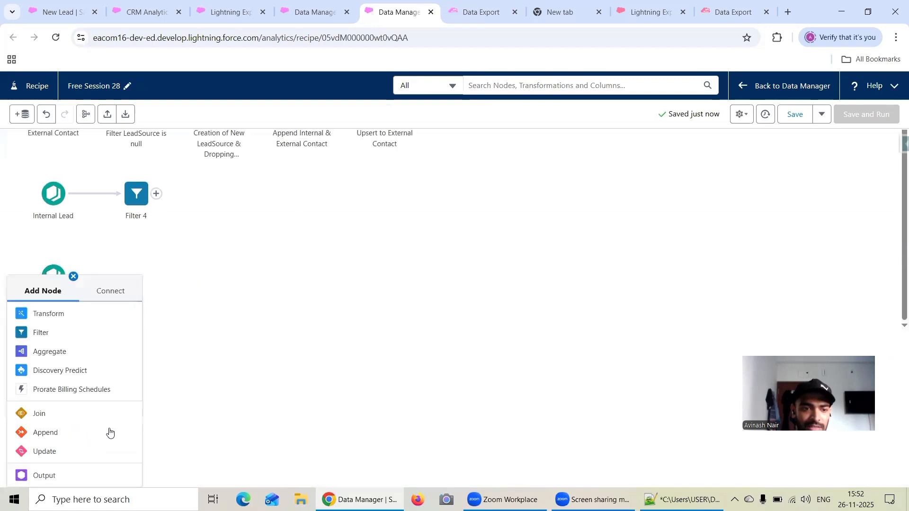
left_click(67, 333)
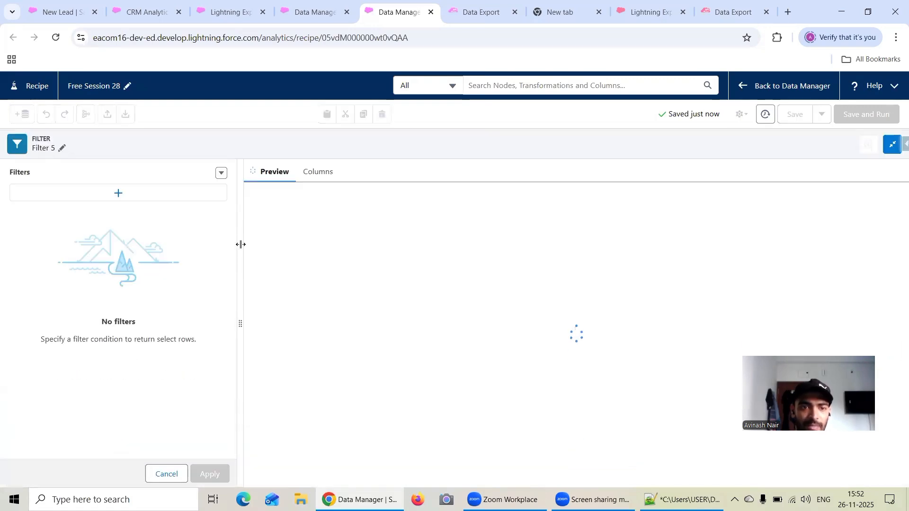
left_click(894, 171)
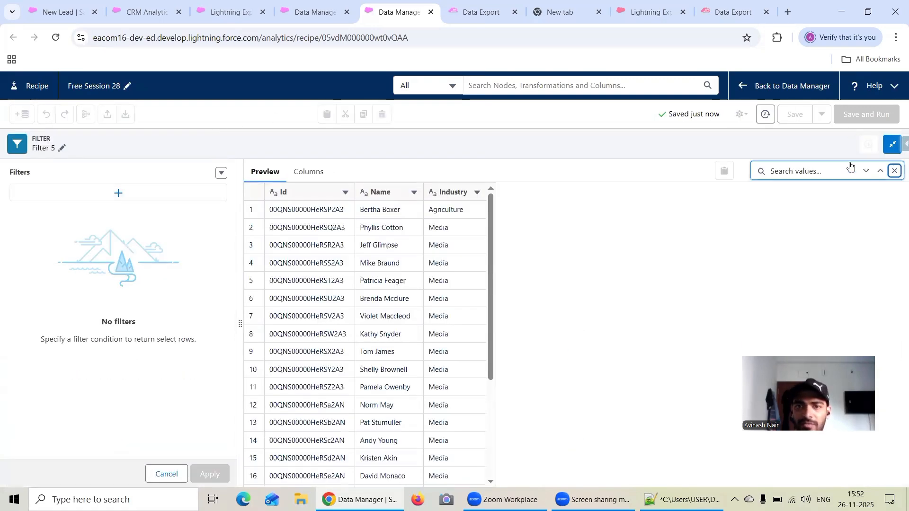
Check the status of the Salesforce External Lead sync in the Data Manager's job monitor and return to the recipe.
left_click(461, 15)
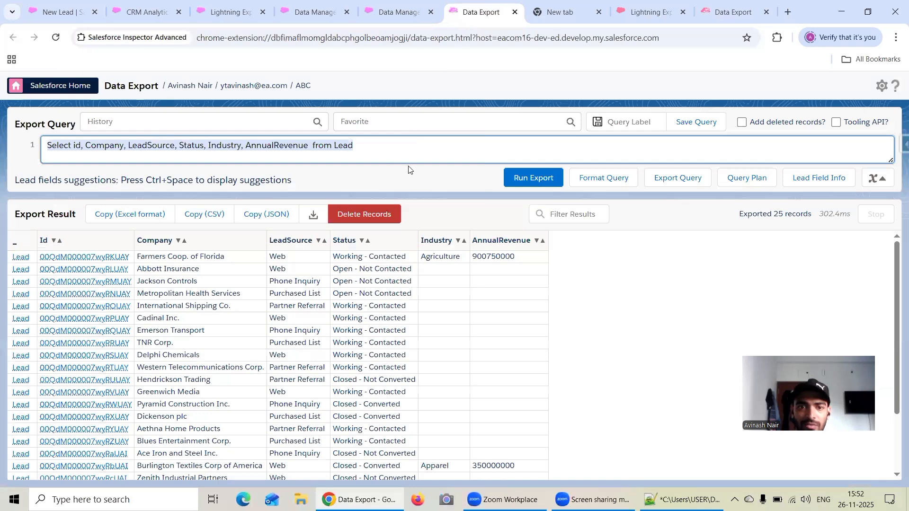
left_click(328, 20)
left_click(882, 173)
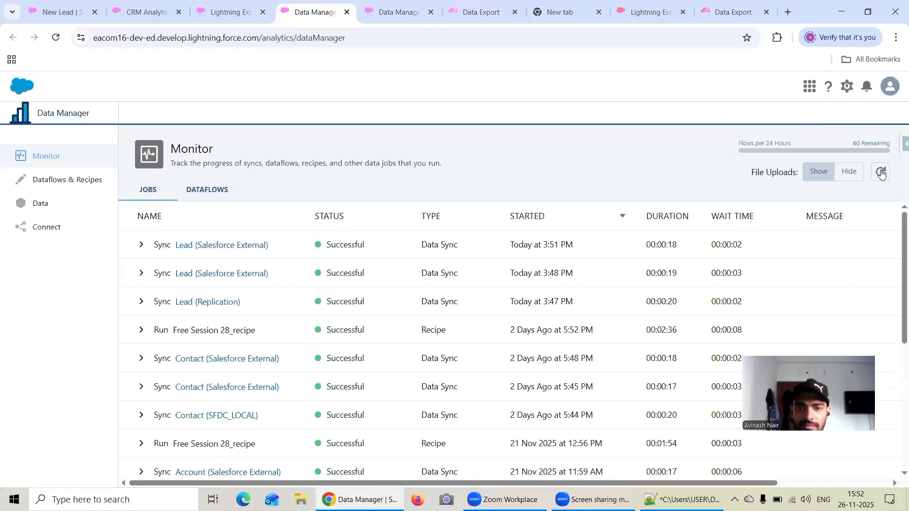
left_click(387, 17)
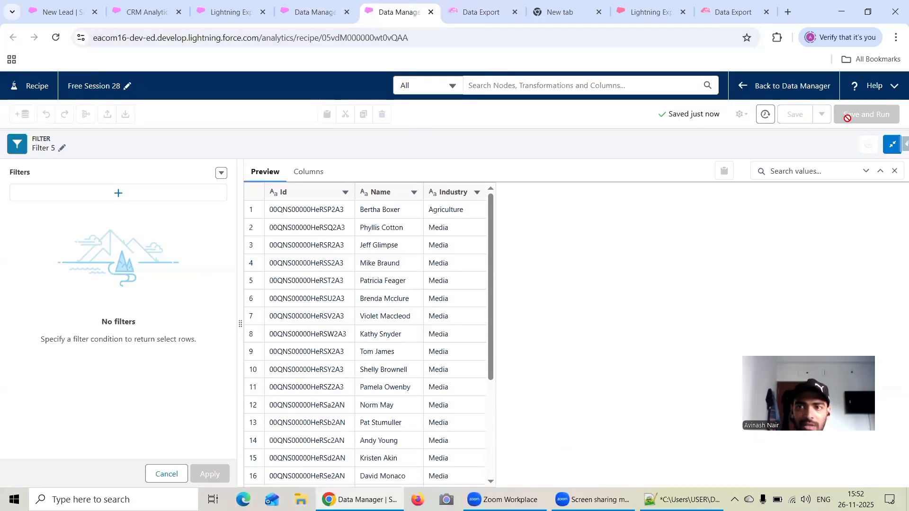
left_click(894, 171)
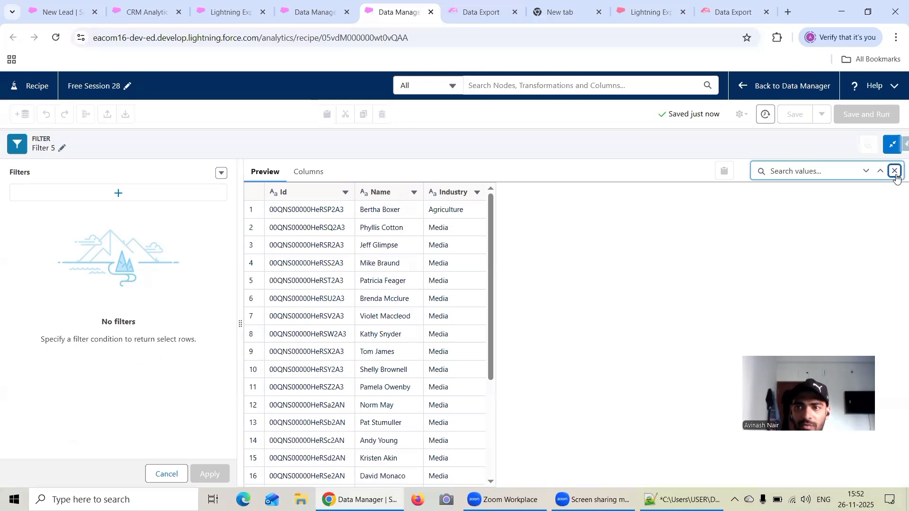
left_click(892, 144)
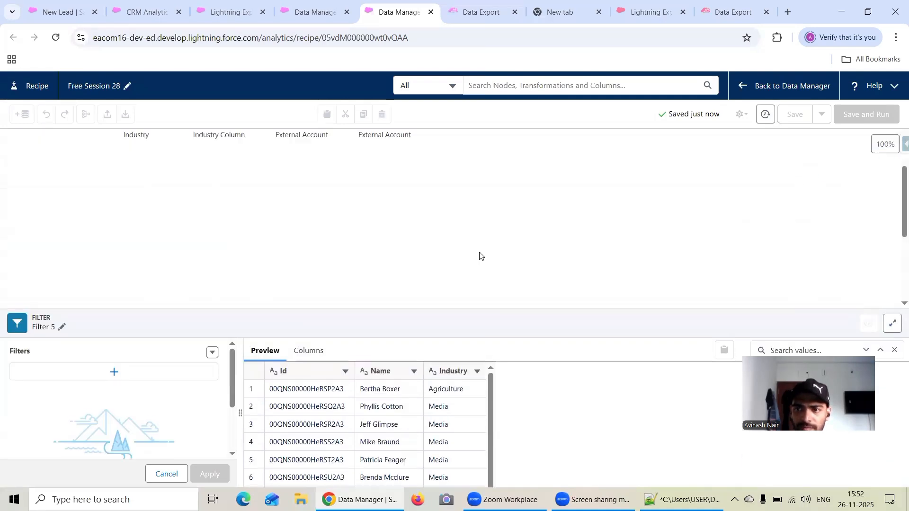
left_click(356, 279)
left_click(493, 299)
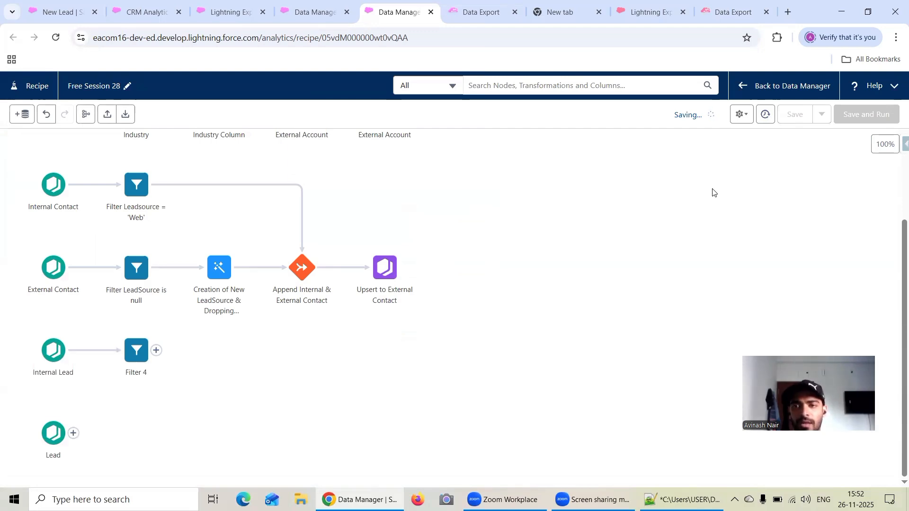
Reload the recipe and check which columns a new filter on the external Lead node offers, discarding the filter.
left_click(55, 37)
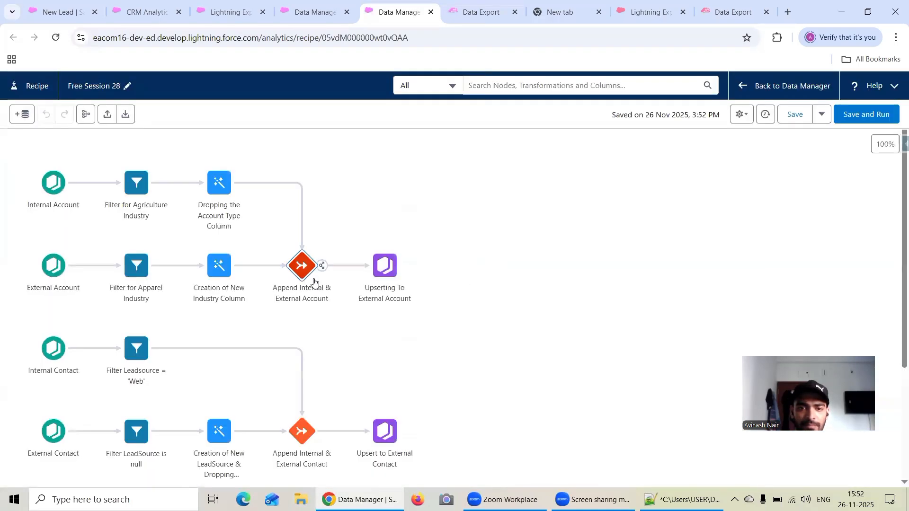
scroll(189, 321, "down", 3)
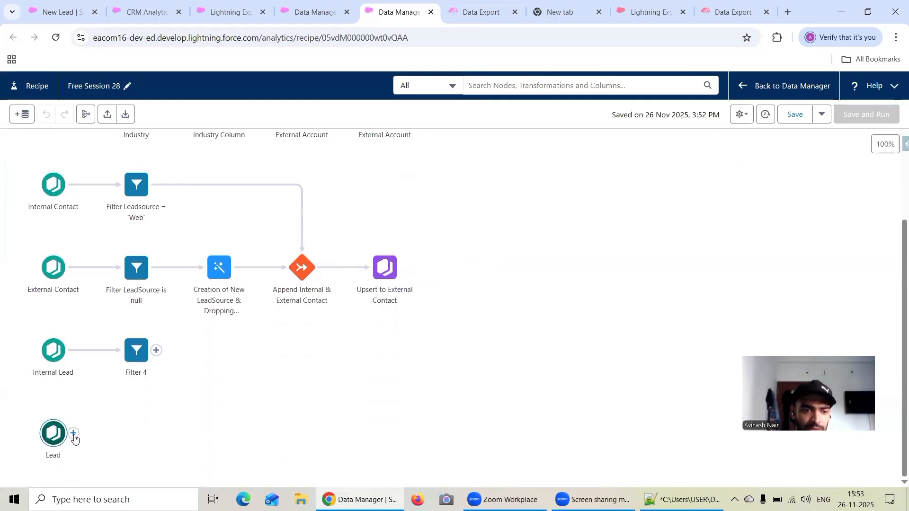
left_click(74, 434)
left_click(53, 331)
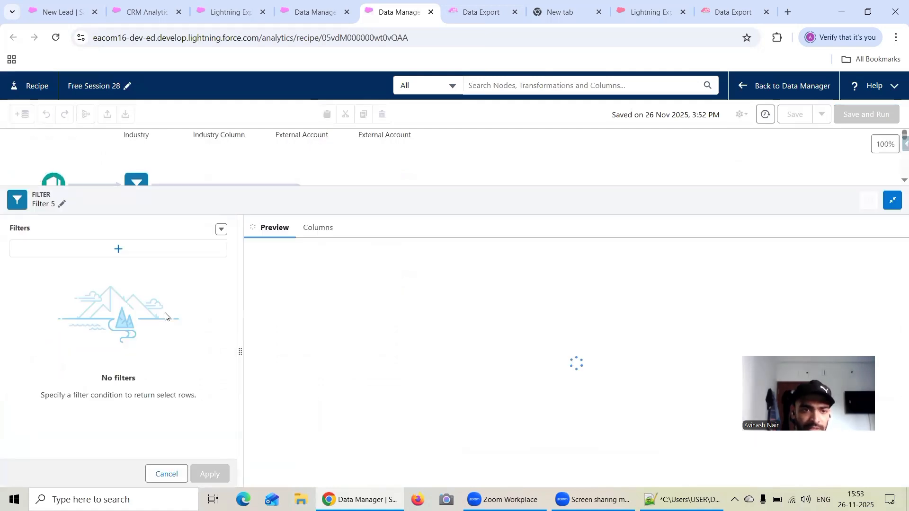
left_click(118, 193)
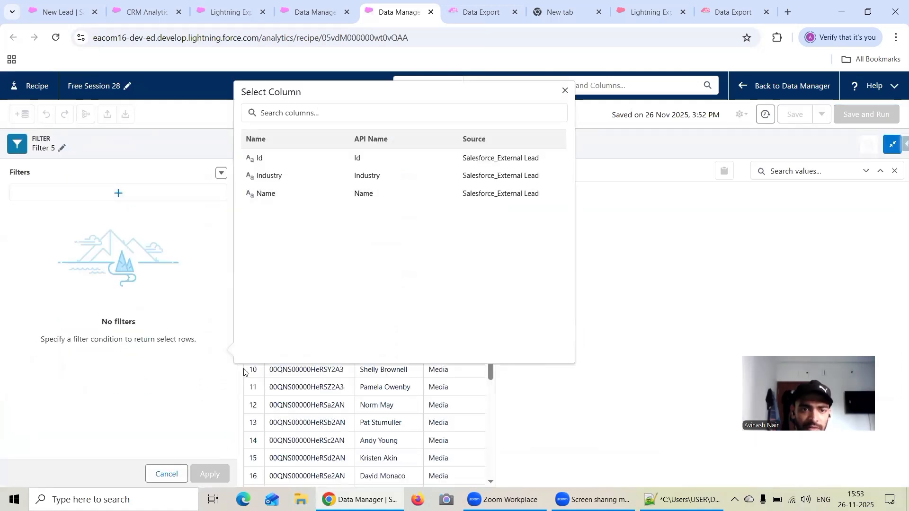
left_click(164, 474)
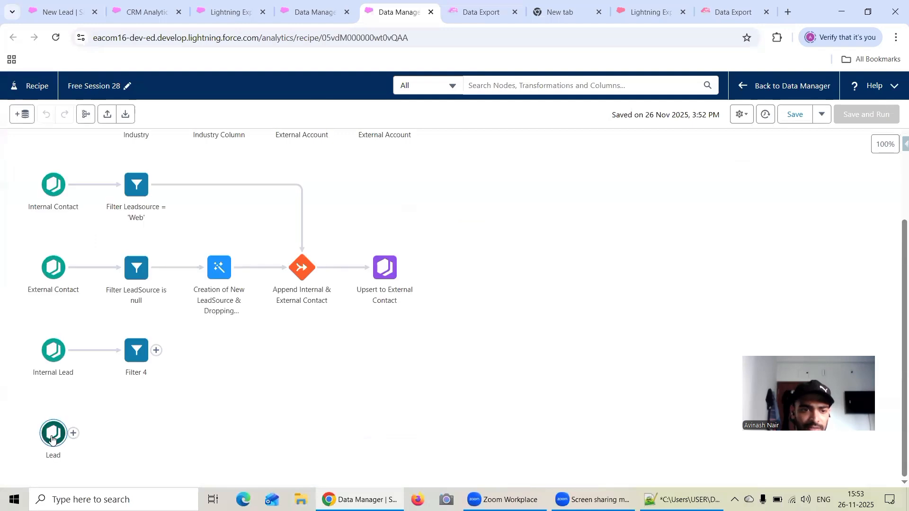
Change the external Lead node's input columns by adding Status, LeadSource, Company and LastName and removing Name.
left_click(52, 434)
left_click(86, 390)
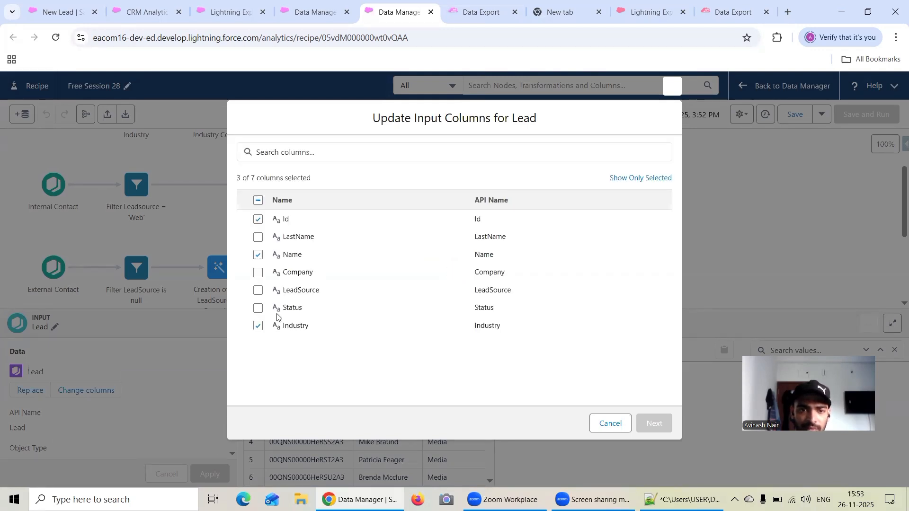
left_click(259, 309)
left_click(259, 291)
left_click(260, 273)
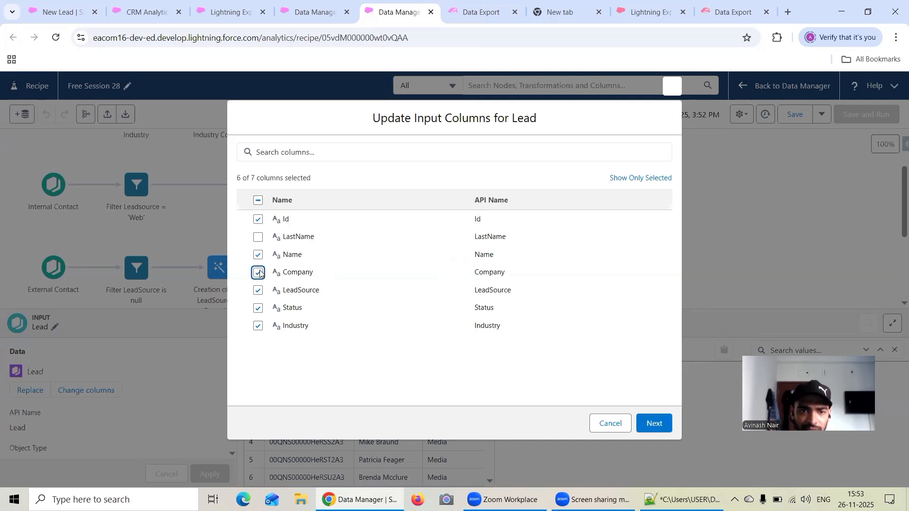
left_click(259, 238)
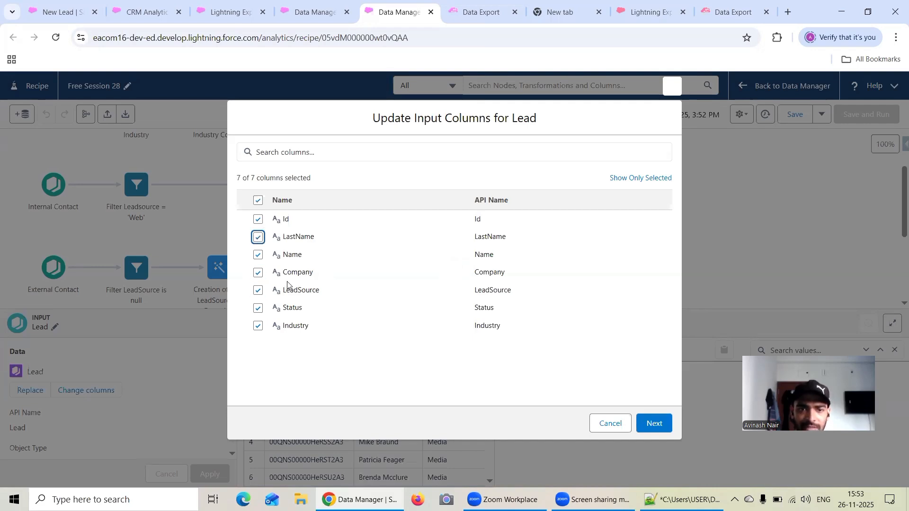
left_click(259, 255)
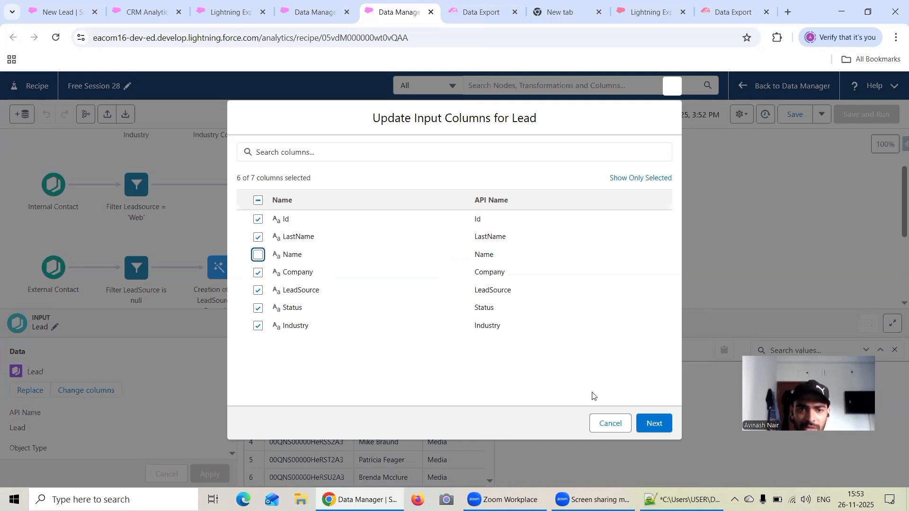
left_click(653, 423)
left_click(458, 290)
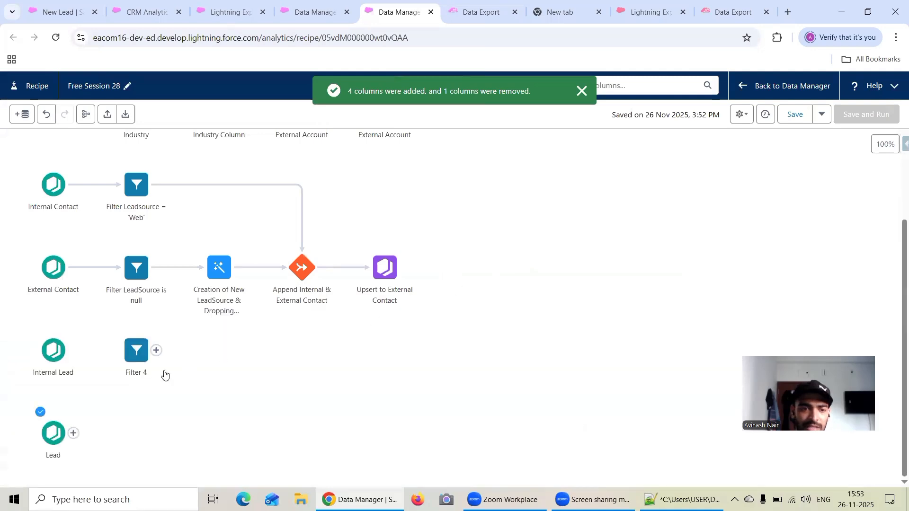
Add a filter node after the external Lead node that keeps rows where LeadSource is null.
left_click(73, 434)
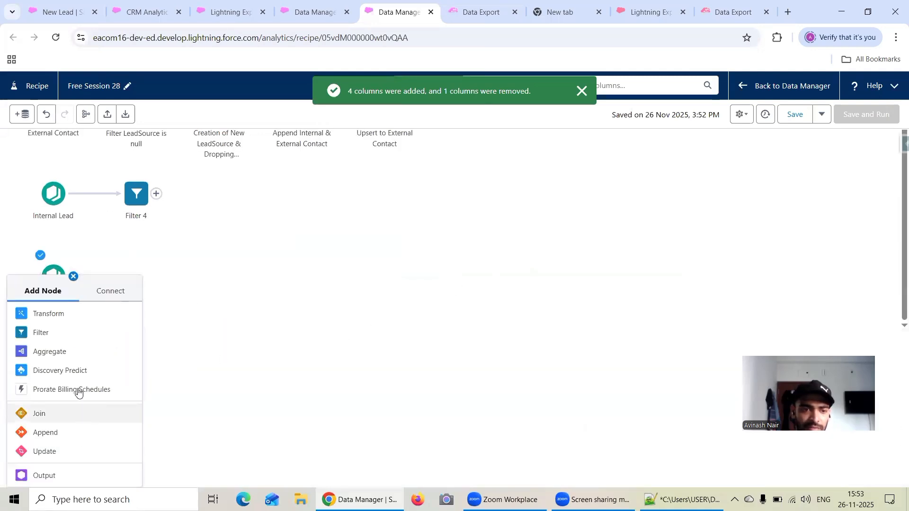
left_click(69, 335)
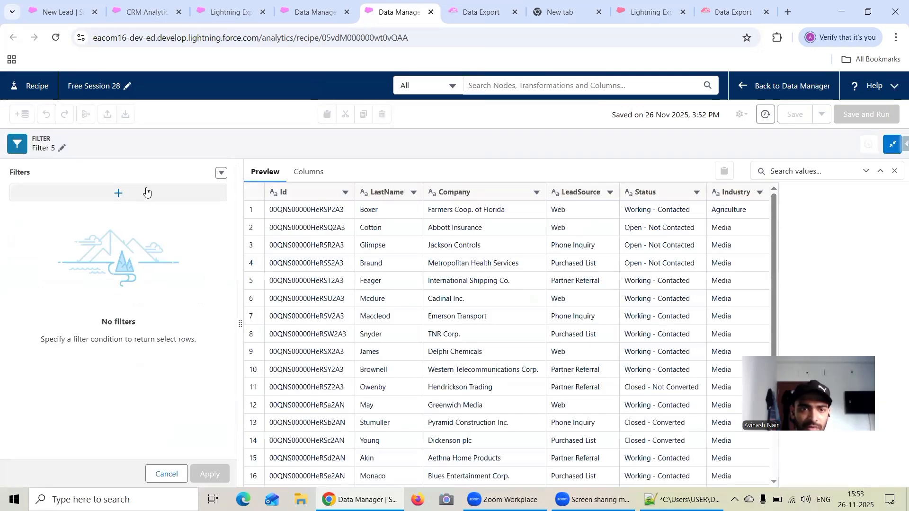
left_click(147, 193)
left_click(288, 231)
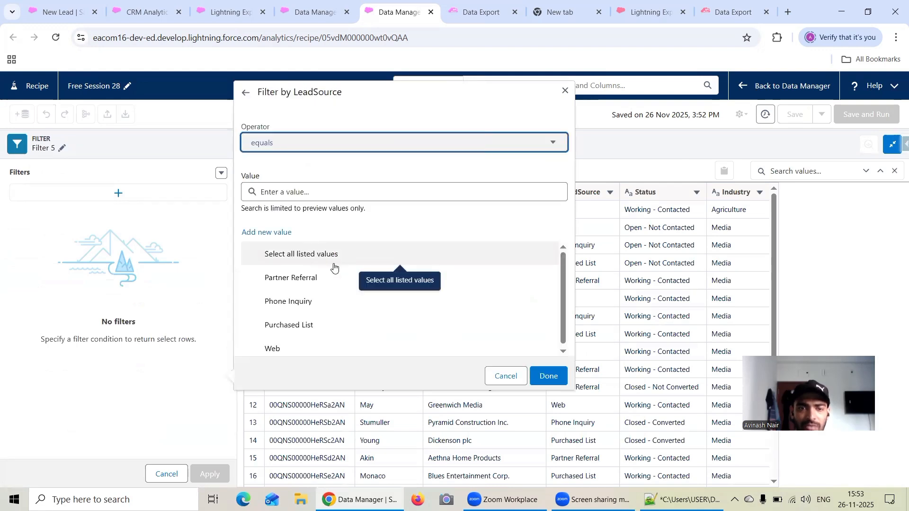
left_click(326, 148)
scroll(324, 223, "down", 3)
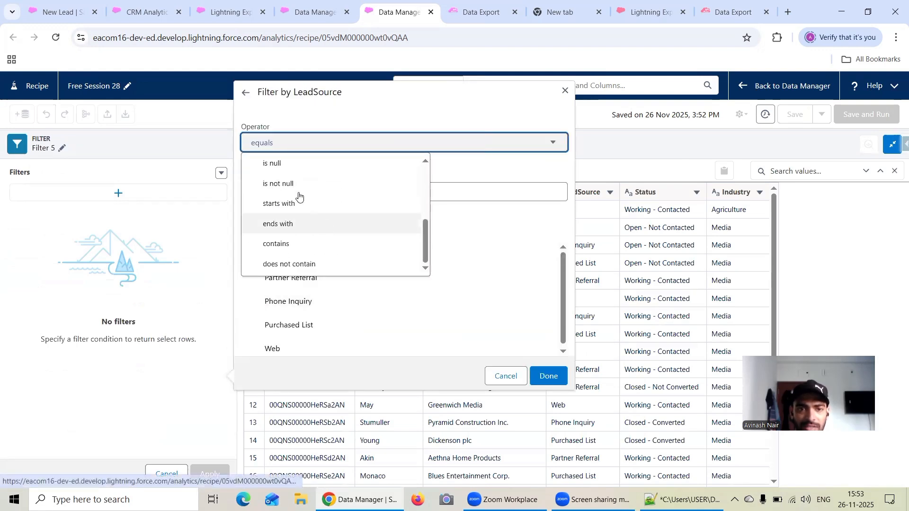
left_click(284, 166)
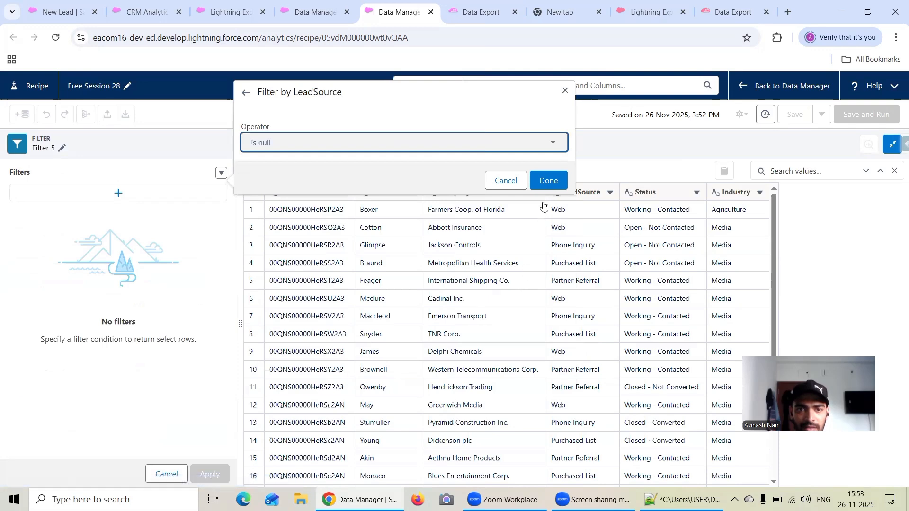
left_click(548, 179)
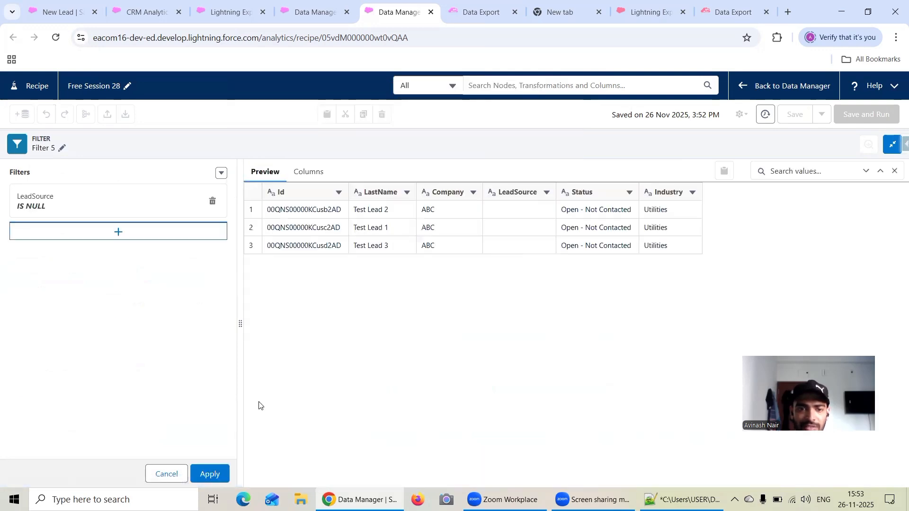
left_click(198, 477)
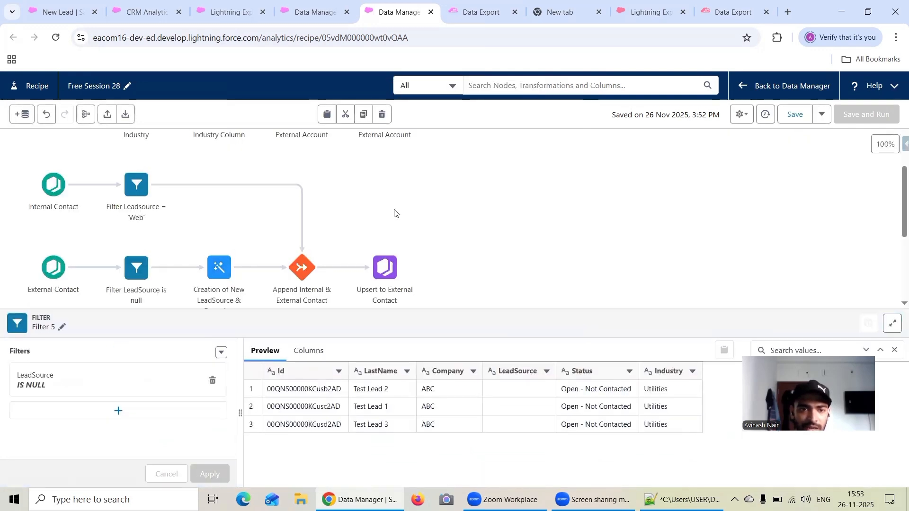
left_click(355, 237)
Add a transform node after the external Lead filter and create a custom formula on LeadSource with the expression 'Web'.
left_click(156, 432)
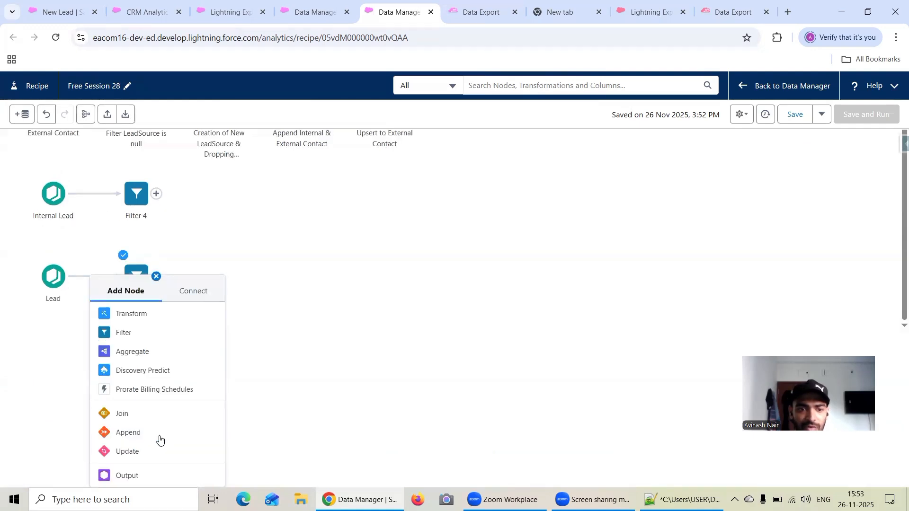
left_click(152, 312)
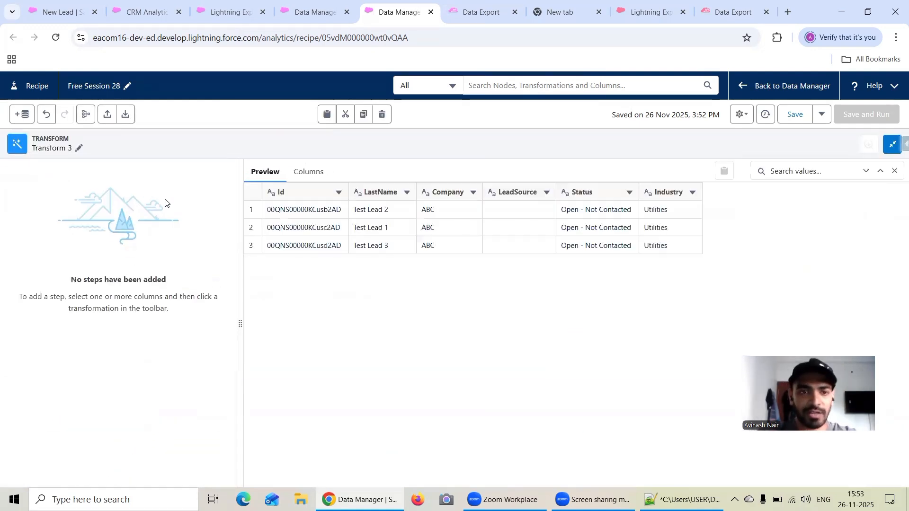
left_click(516, 191)
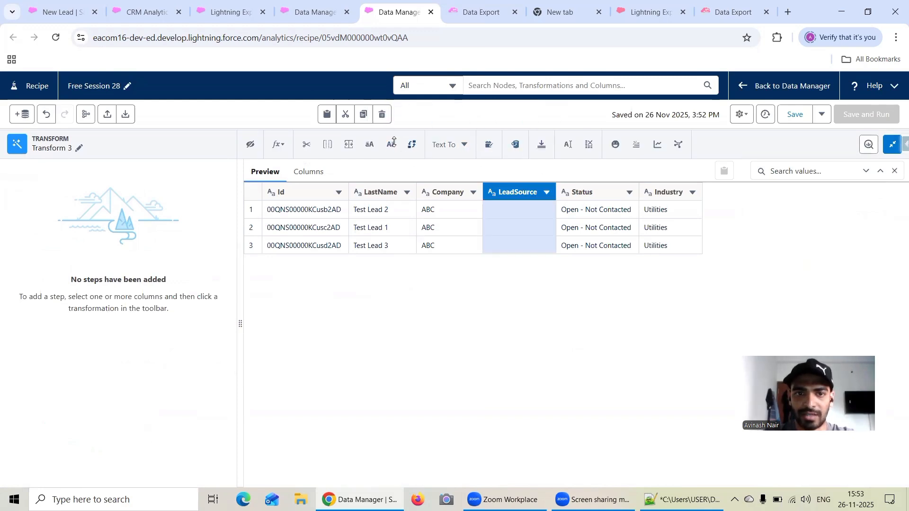
left_click(278, 144)
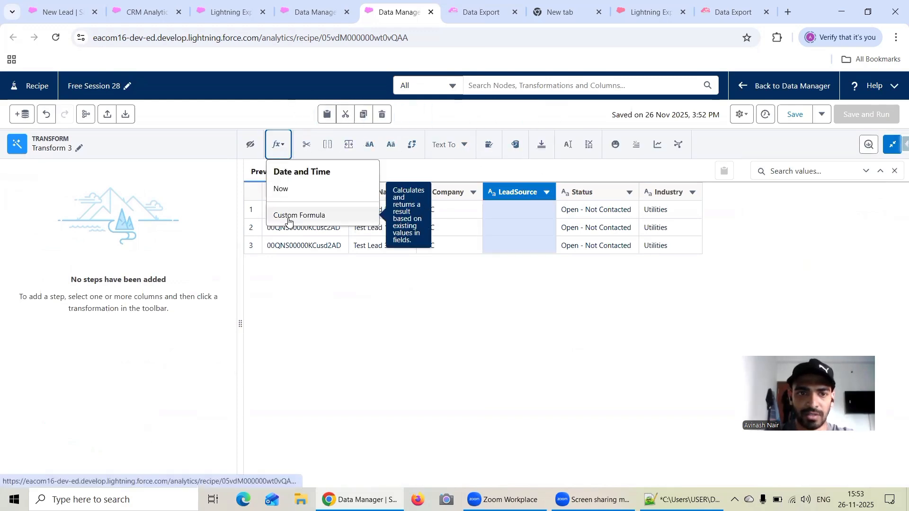
left_click(336, 238)
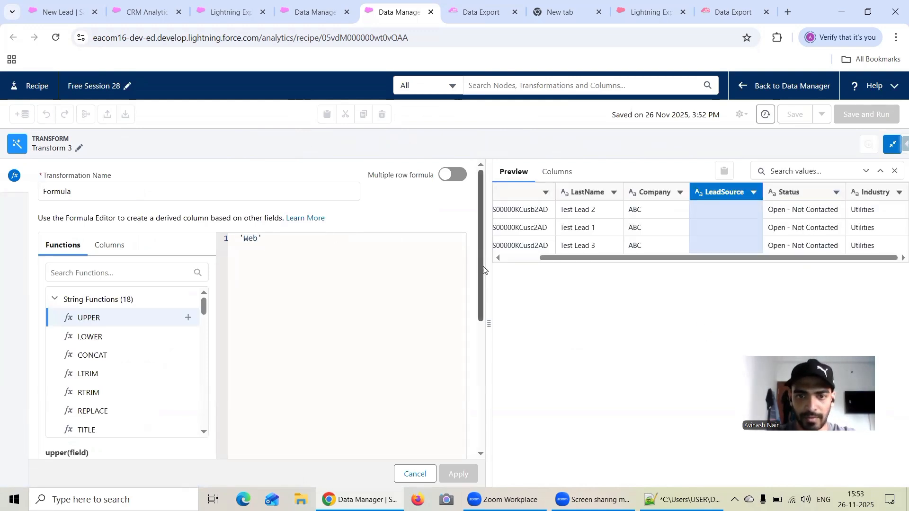
Label the formula's result column New LeadSource and set its API name to New_LeadSource.
left_click_drag(483, 268, 483, 419)
left_click_drag(127, 431, 19, 426)
type("New Lea")
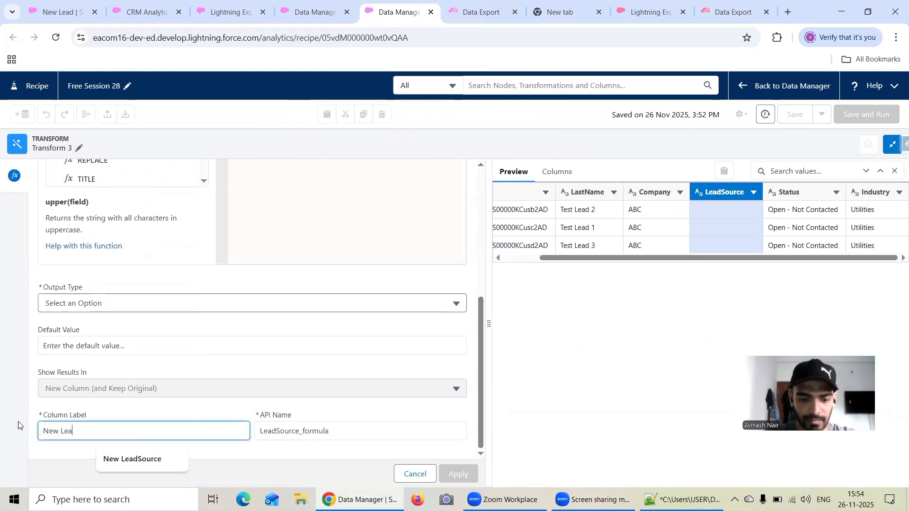
type("dSource")
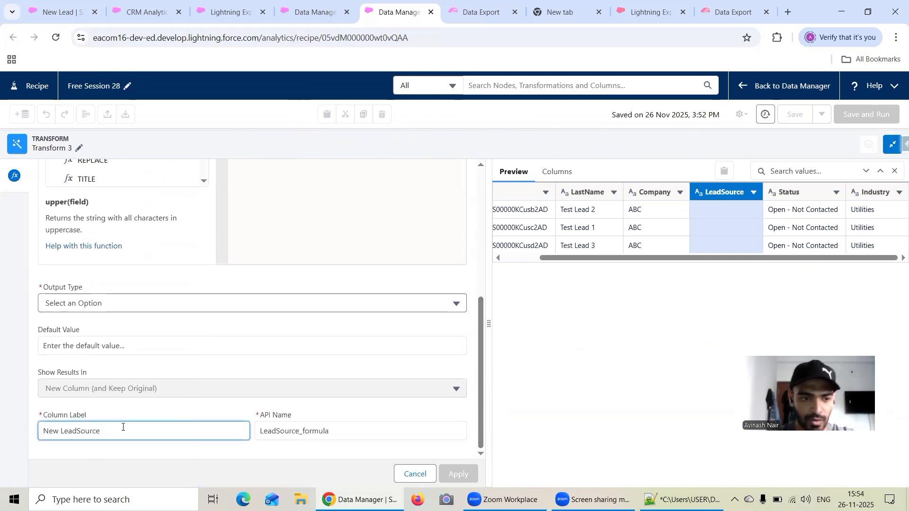
left_click_drag(99, 431, 25, 432)
key("ctrl+c")
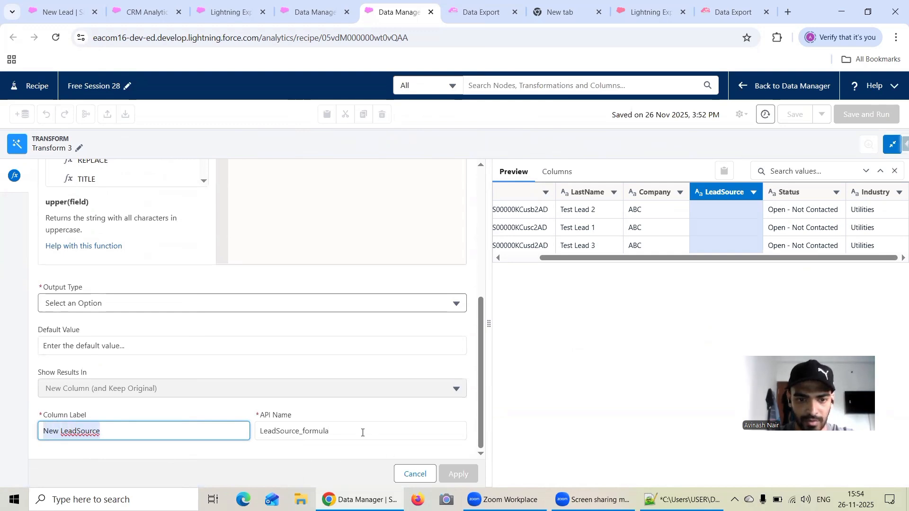
triple_click(363, 432)
key("ctrl+v")
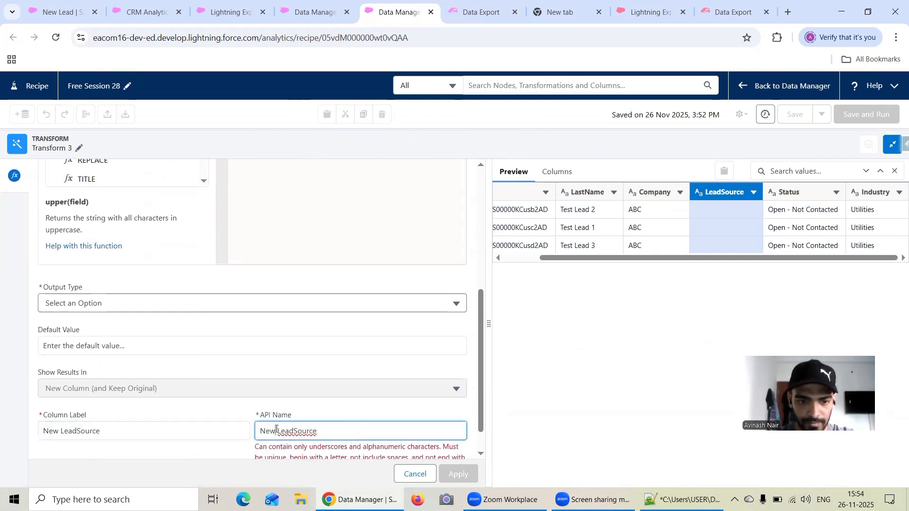
key("BackSpace")
type("_")
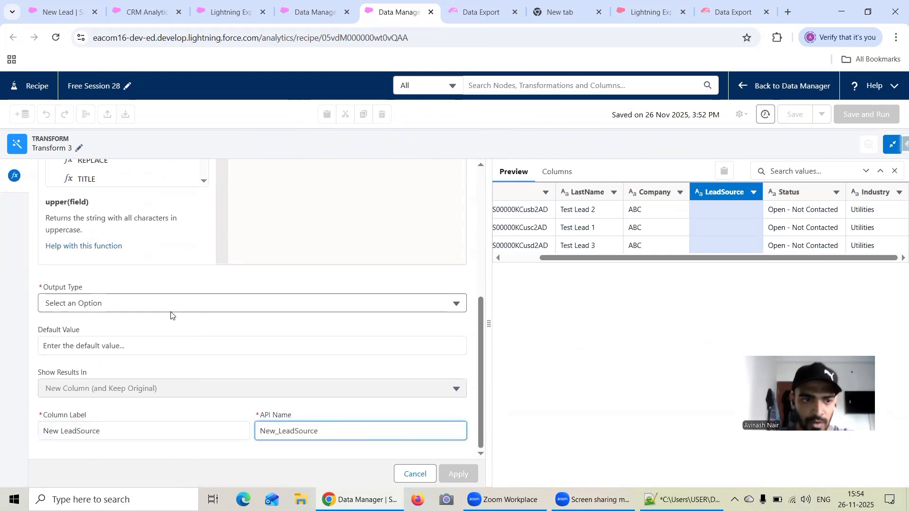
Set the formula's output type to Text and apply the formula to the transform node.
left_click(154, 301)
left_click(147, 328)
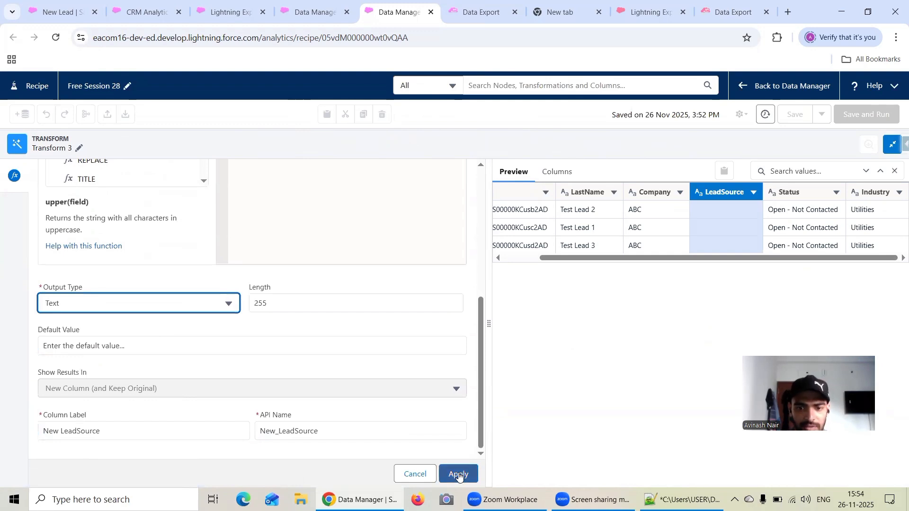
left_click(459, 475)
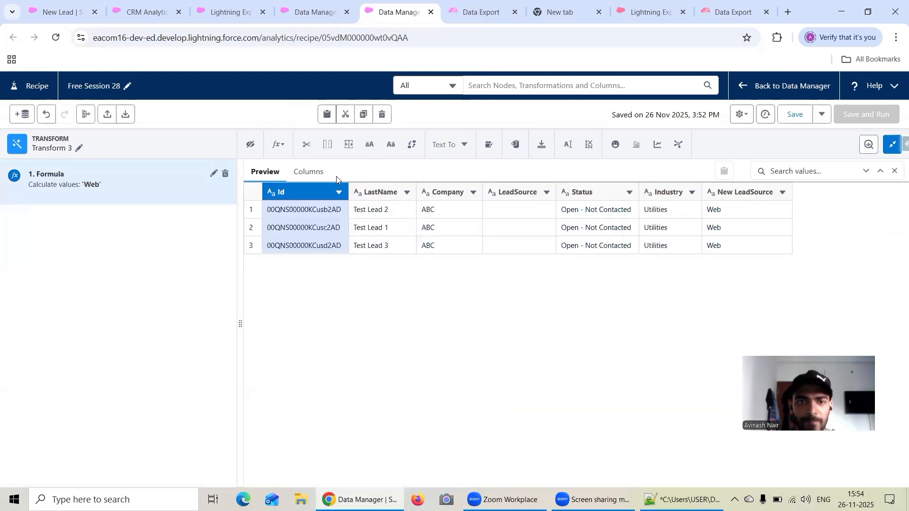
Drop the original LeadSource column in the external Lead transform and return to the recipe graph.
left_click(518, 193)
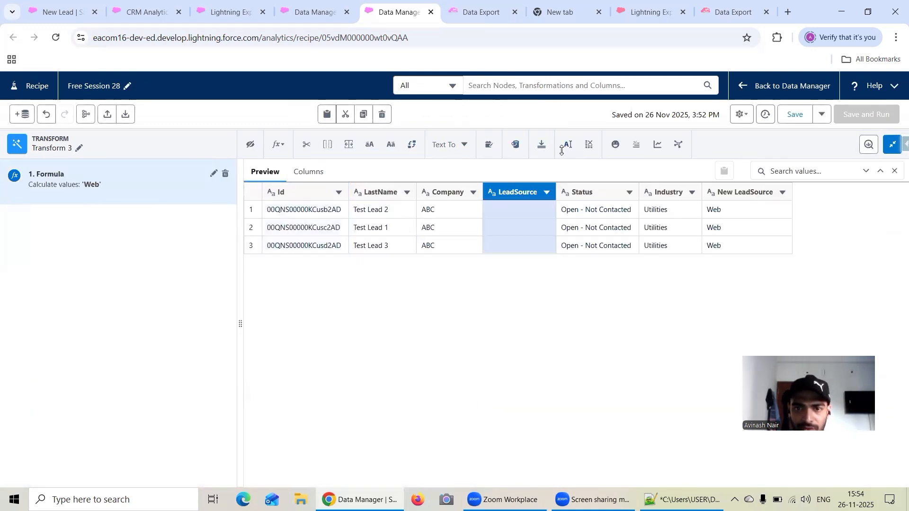
left_click(589, 148)
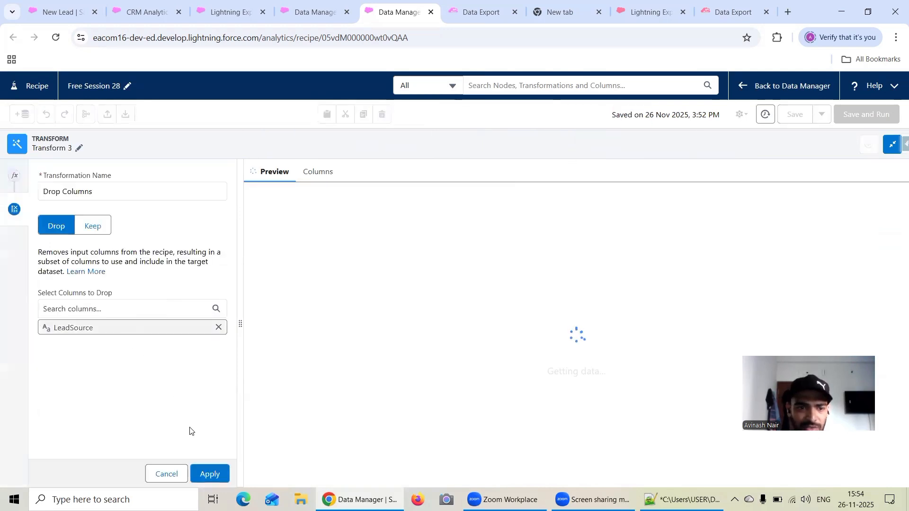
left_click(209, 474)
left_click(893, 145)
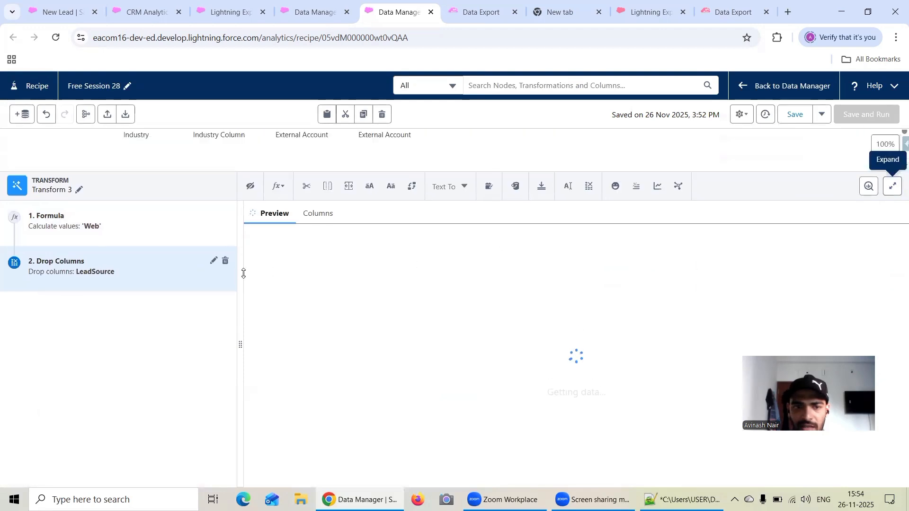
left_click(324, 225)
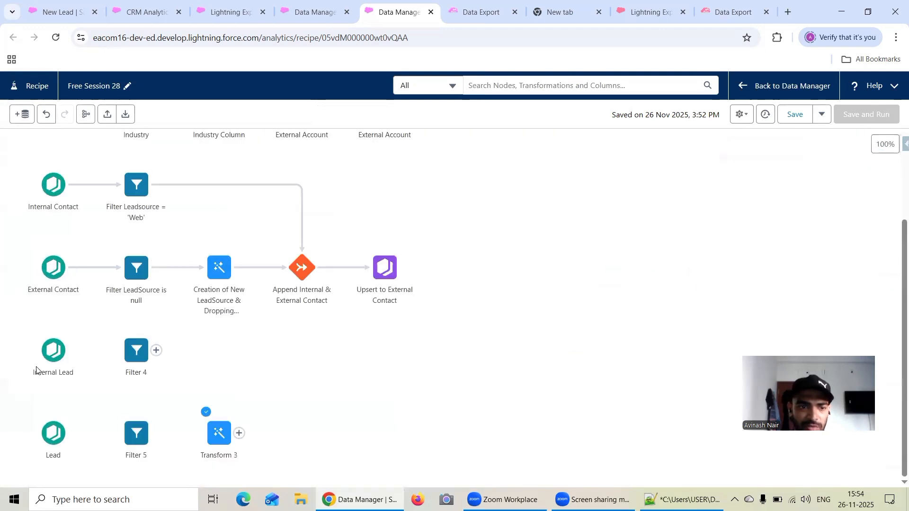
Remove the Industry column from the external Lead node's input columns.
left_click(53, 428)
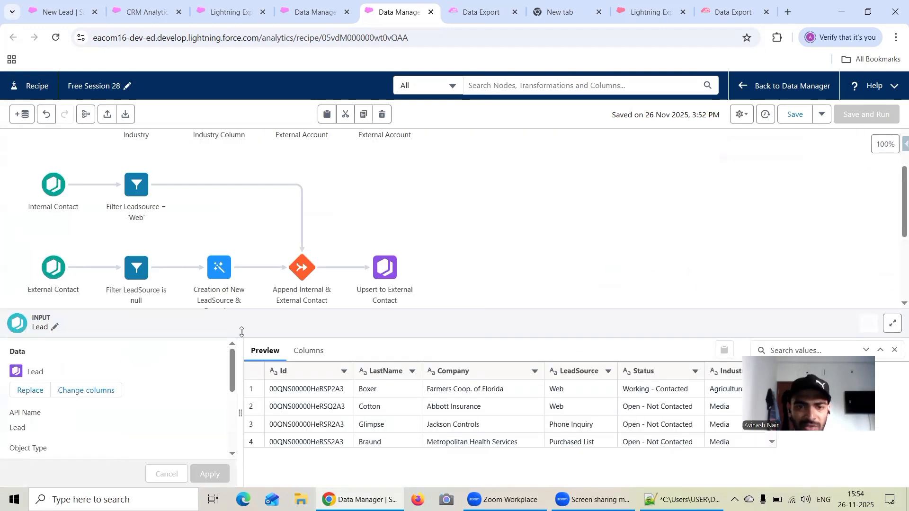
left_click(83, 391)
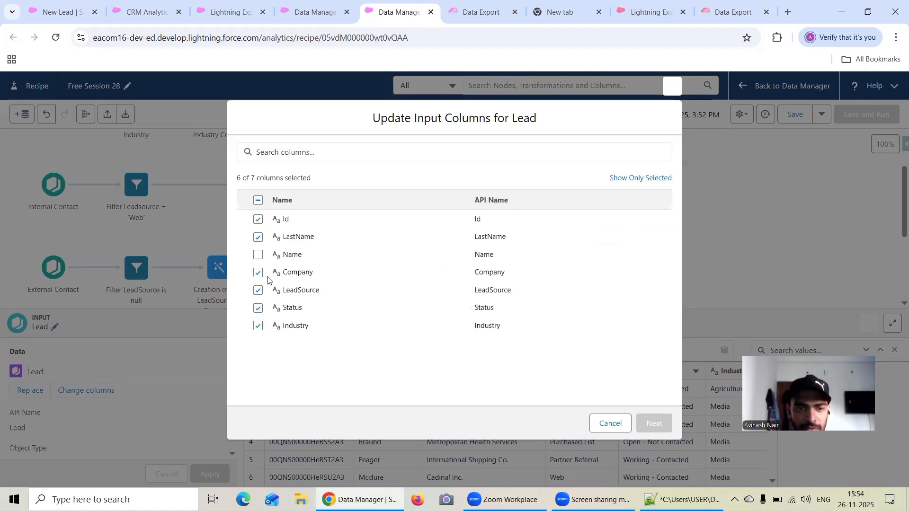
left_click(258, 326)
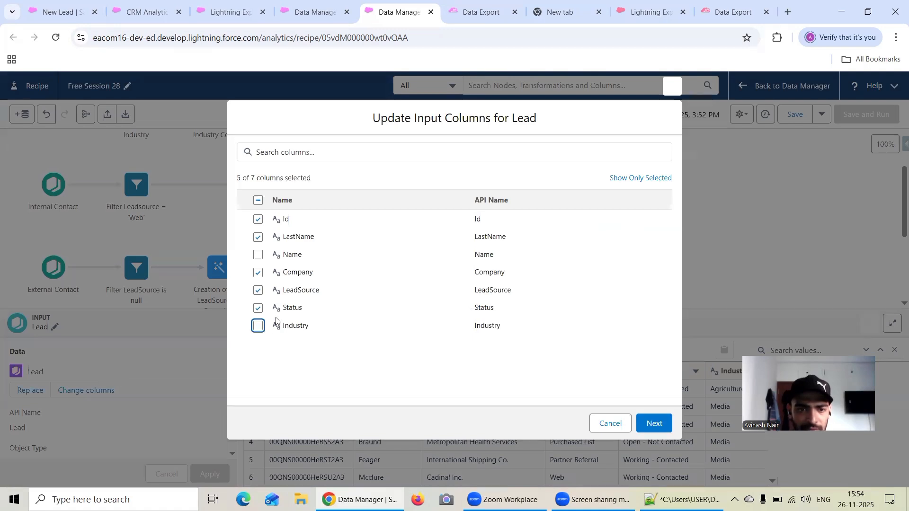
left_click(654, 423)
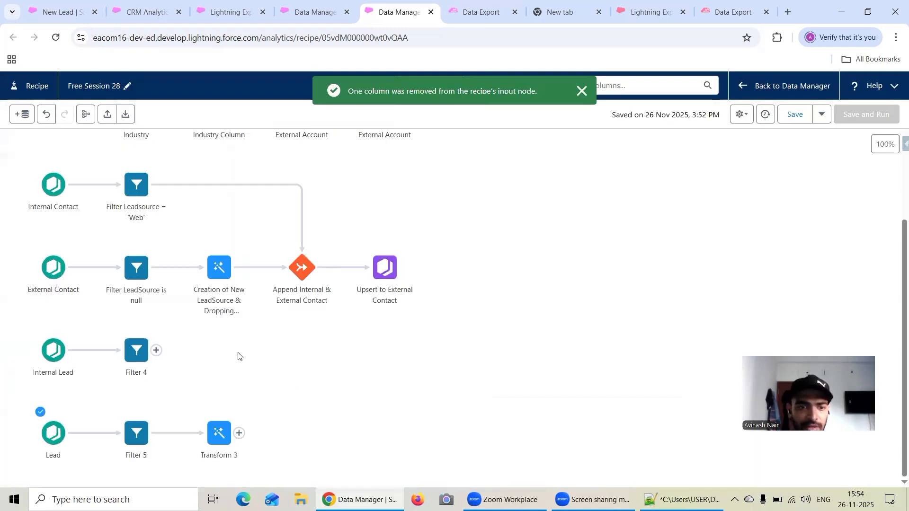
Append the internal Lead filter branch to the external Lead transform, review the column mapping and apply it.
left_click_drag(157, 350, 247, 441)
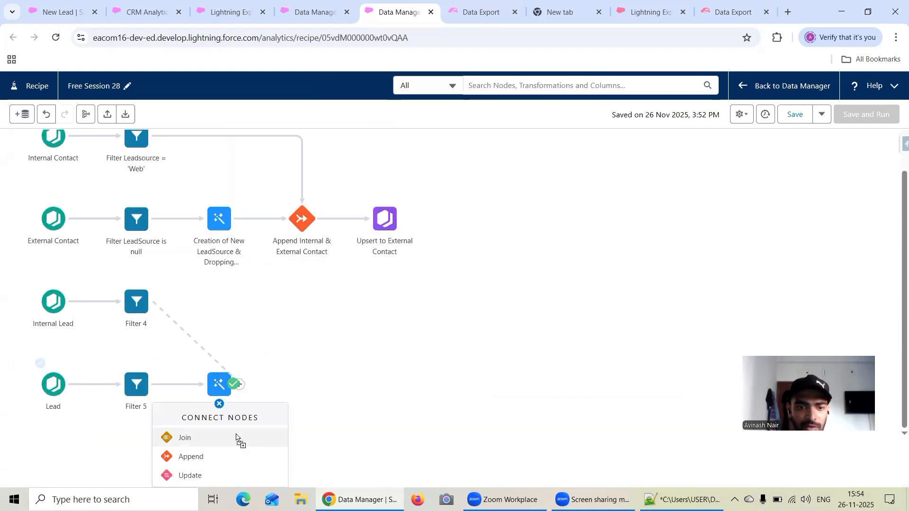
left_click(202, 457)
scroll(235, 383, "down", 10)
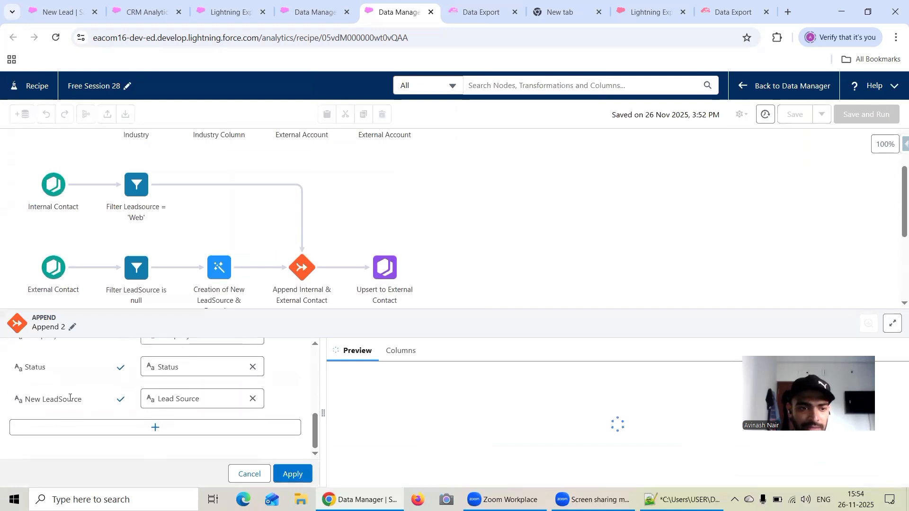
scroll(123, 388, "up", 5)
scroll(137, 392, "up", 1)
scroll(166, 397, "down", 2)
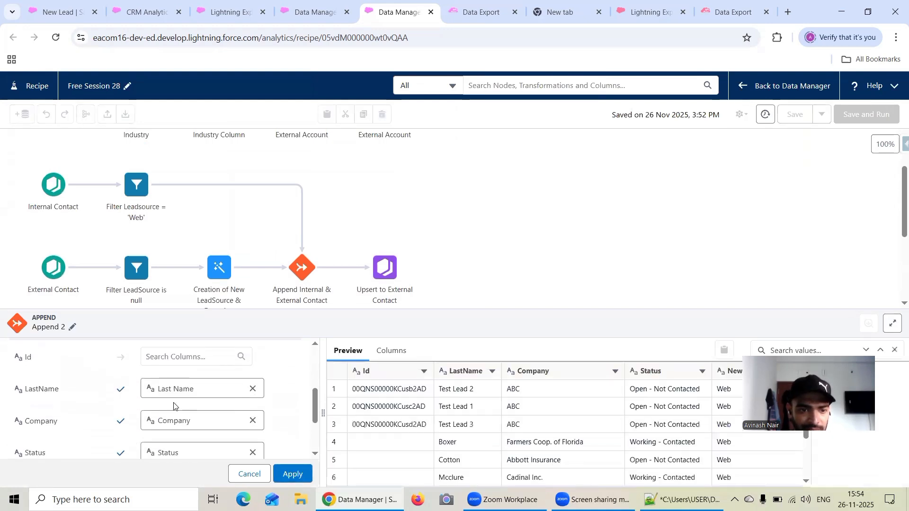
scroll(186, 399, "down", 2)
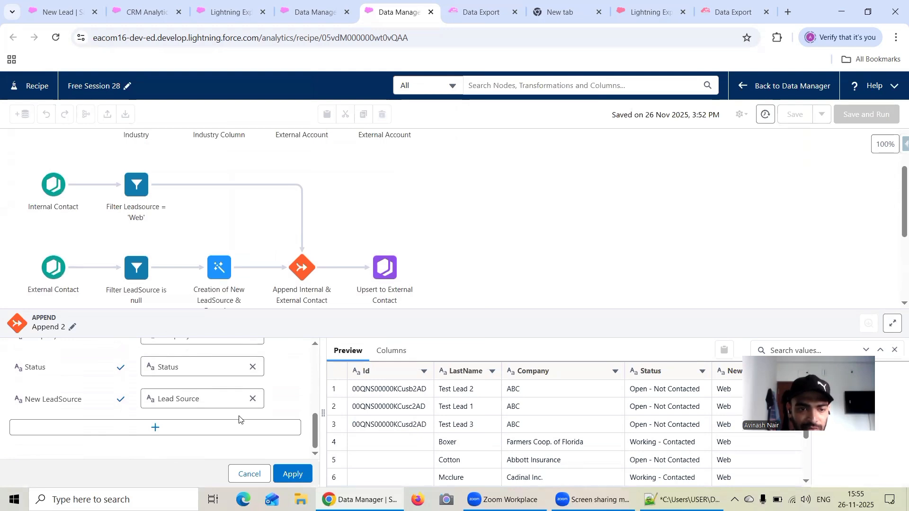
left_click(293, 475)
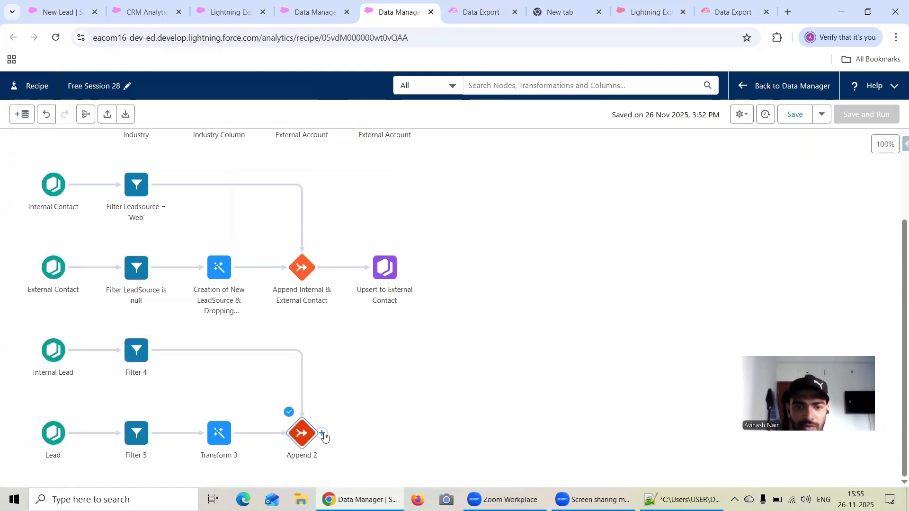
Add an output node after the Lead append that writes to the output connection Salesforce_Developer_Org.
left_click(321, 432)
left_click(303, 476)
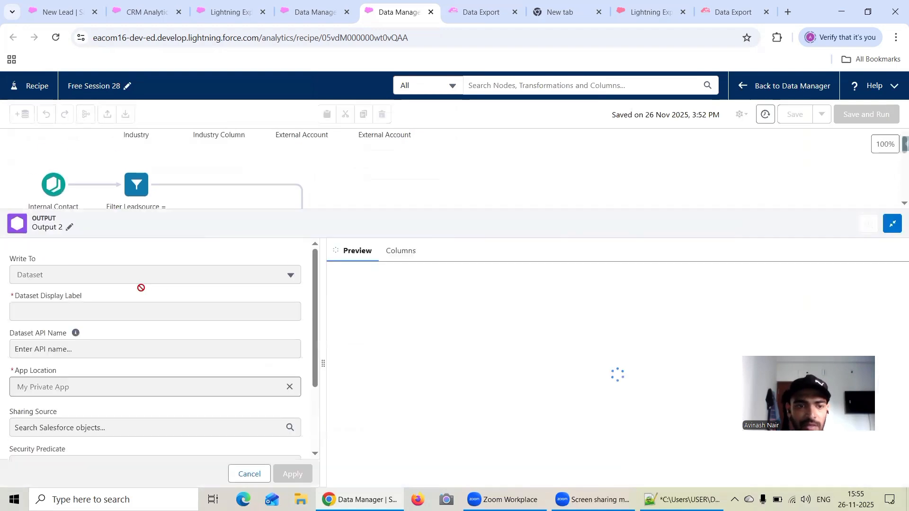
left_click(61, 194)
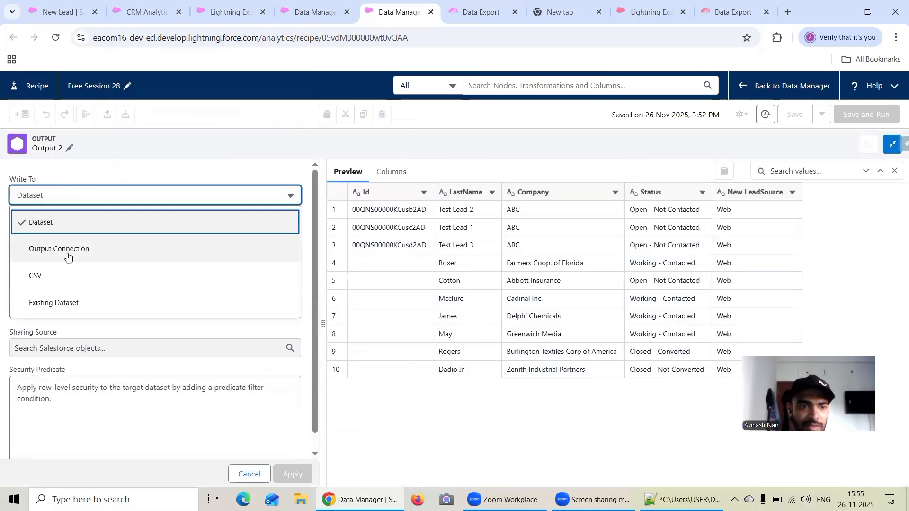
left_click(70, 255)
left_click(69, 232)
left_click(71, 257)
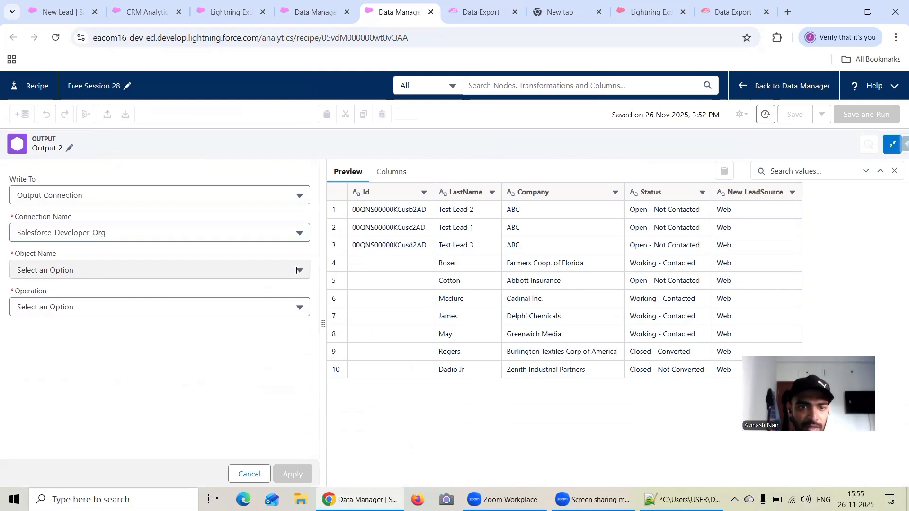
Set the output's object to Lead and its operation to UPSERT, check the column mapping and apply.
left_click(172, 280)
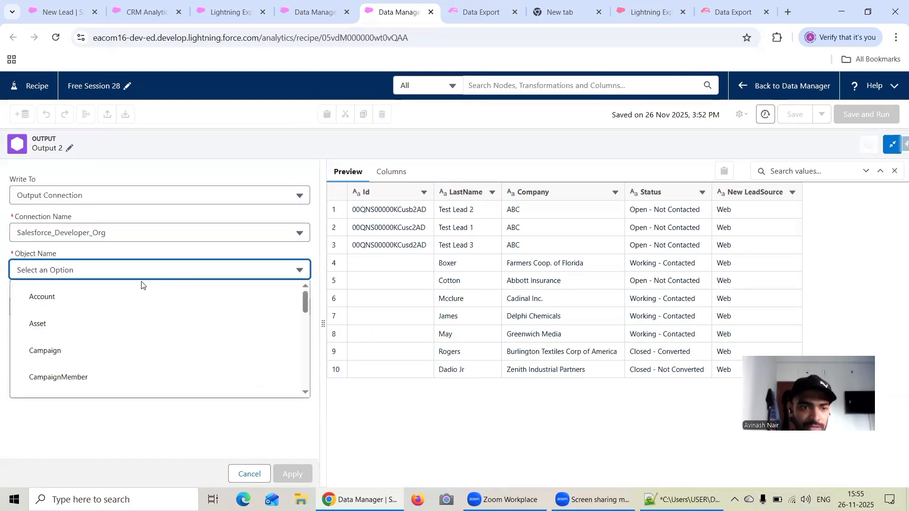
scroll(157, 334, "down", 3)
scroll(160, 335, "down", 4)
scroll(151, 337, "up", 5)
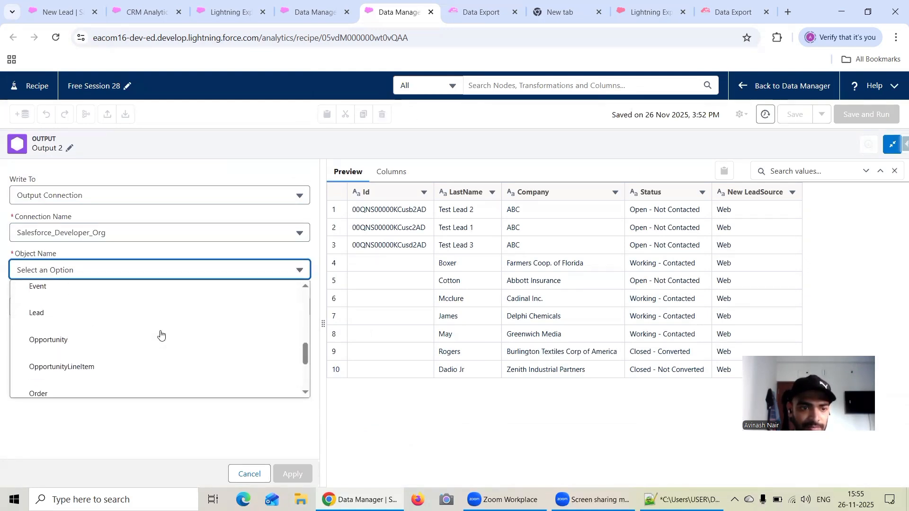
left_click(63, 372)
left_click(93, 308)
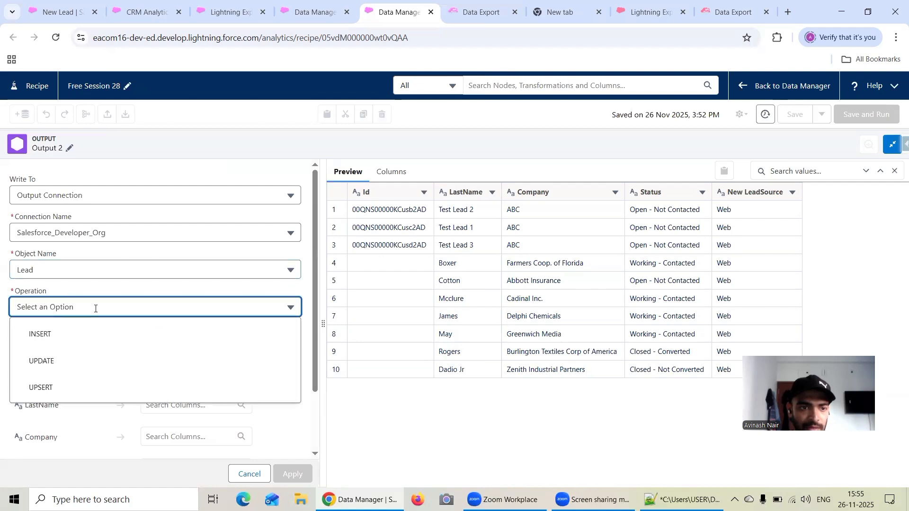
left_click(67, 389)
scroll(218, 331, "down", 2)
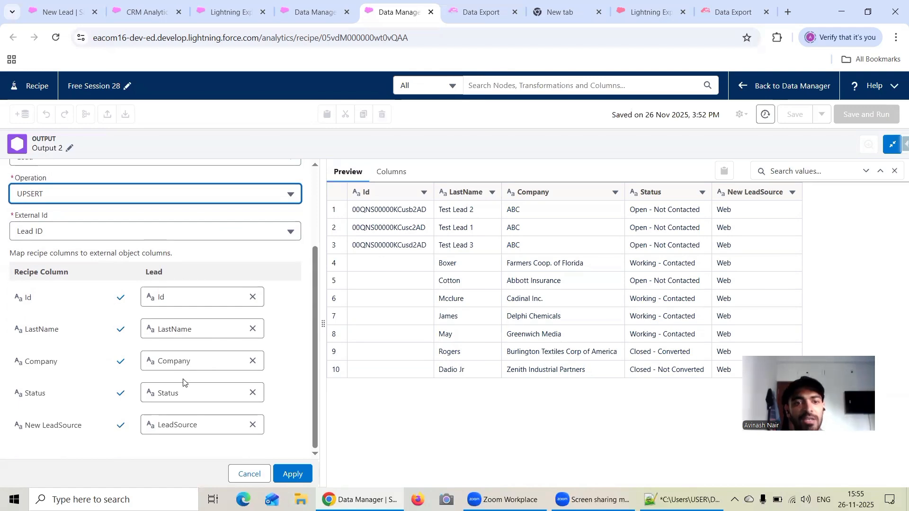
left_click(301, 476)
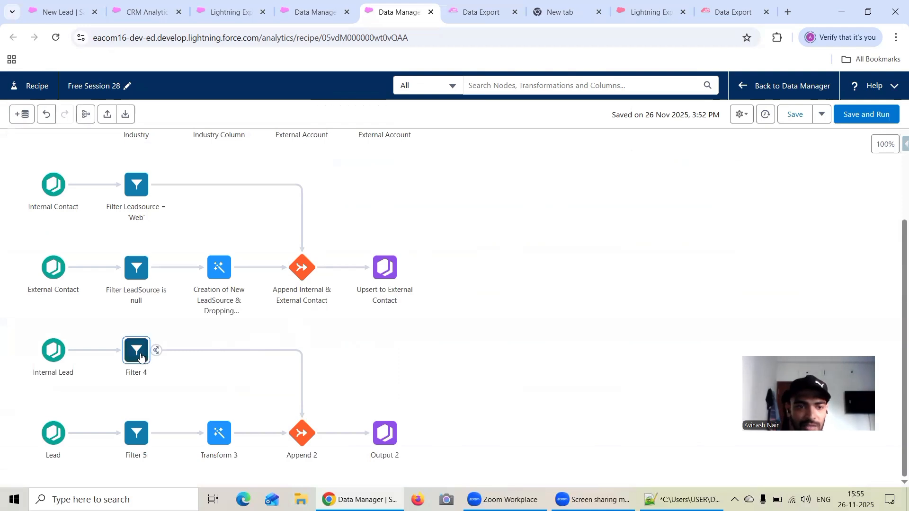
Rename the internal Lead filter node as Filter for LeadSource = 'Web'.
left_click(137, 350)
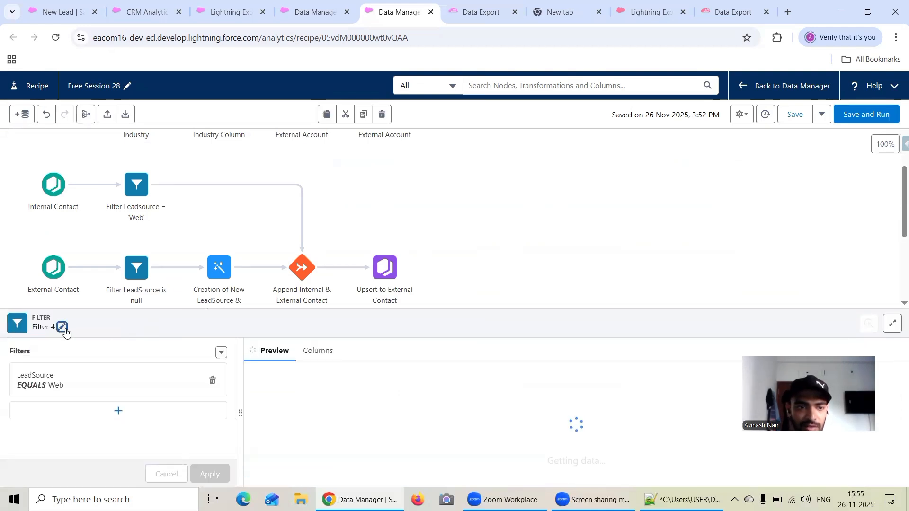
left_click(61, 327)
key("BackSpace")
type("for")
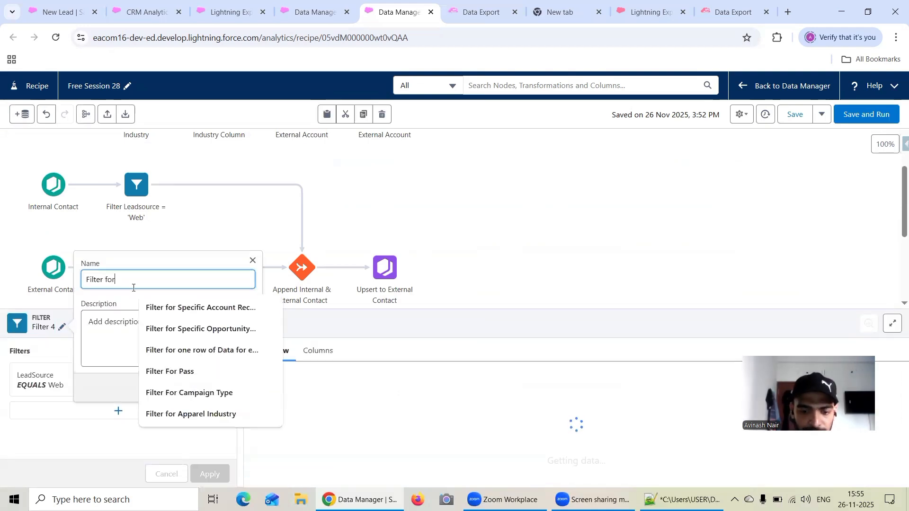
type(" LeadSource = '")
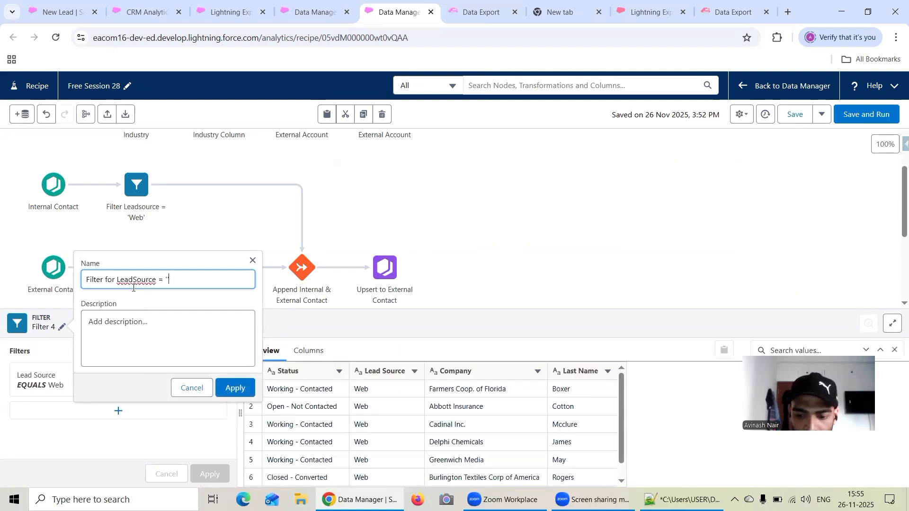
type("Web")
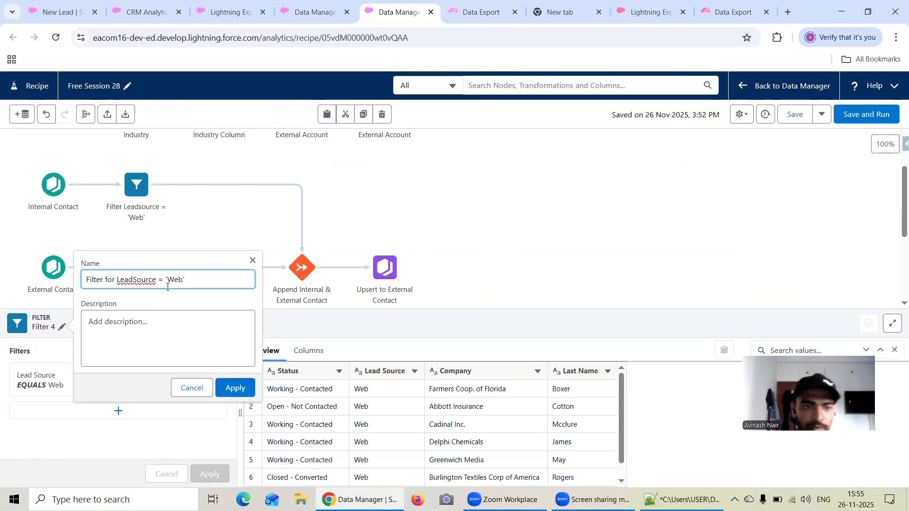
left_click(242, 391)
left_click(559, 253)
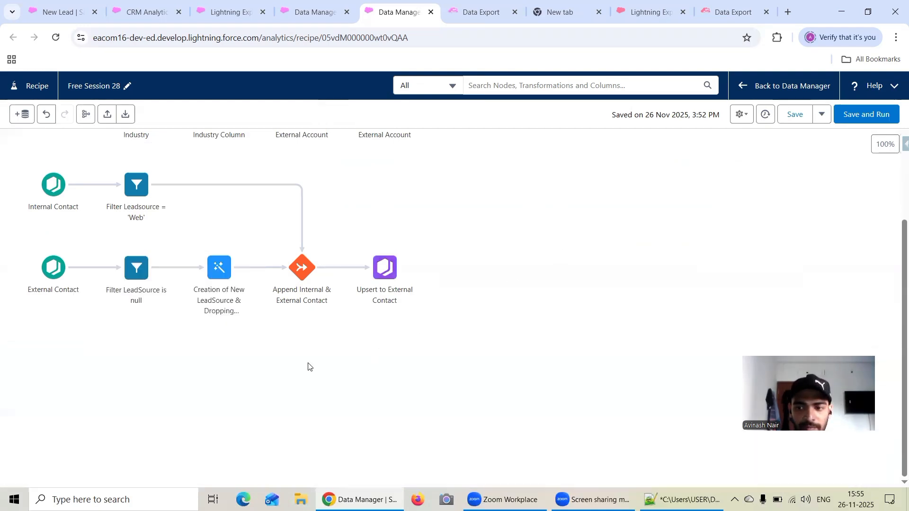
Rename the external Lead branch's filter node as Filter for LeadSource is null.
left_click(136, 431)
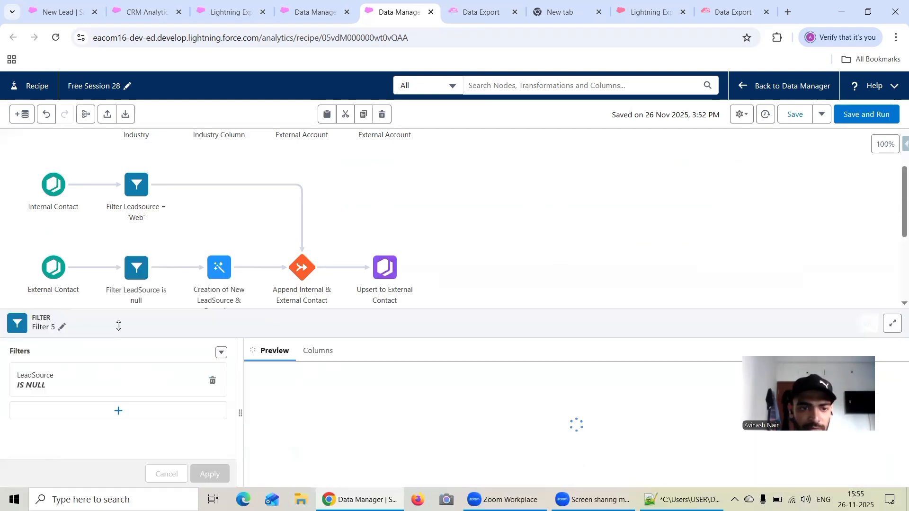
left_click(62, 327)
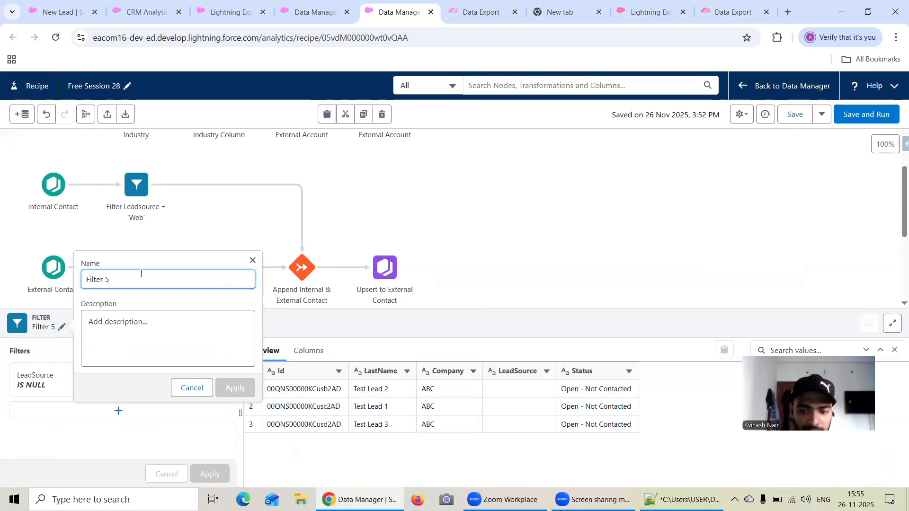
key("BackSpace")
type("for Lead")
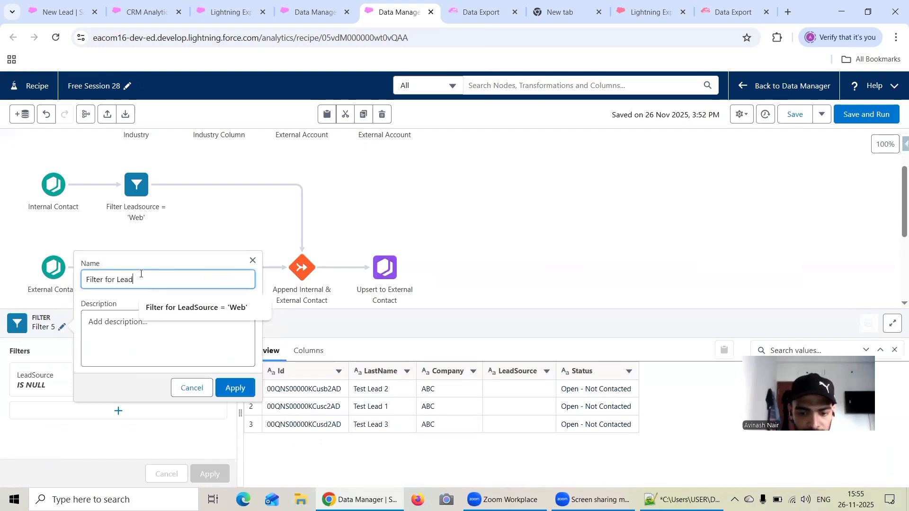
type("Soyrc")
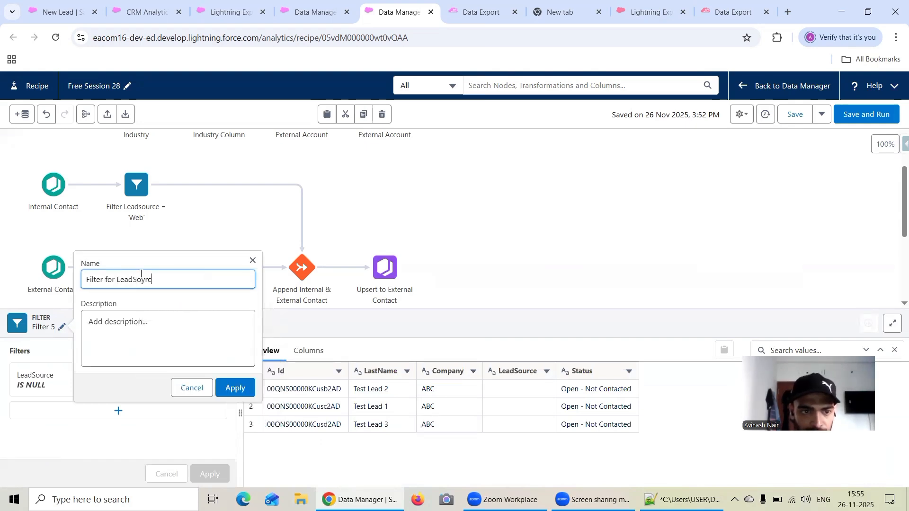
key("BackSpace")
key("BackSpace")
key("BackSpace")
type("urc")
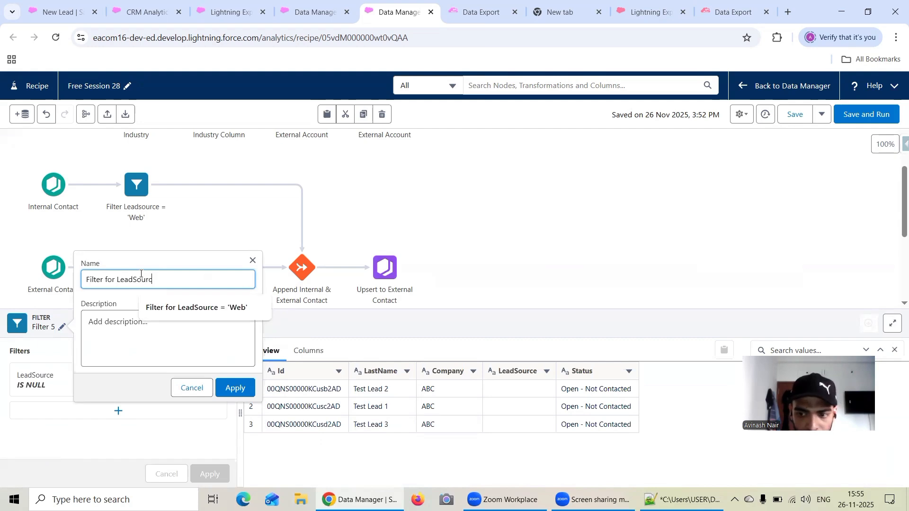
type("e is null")
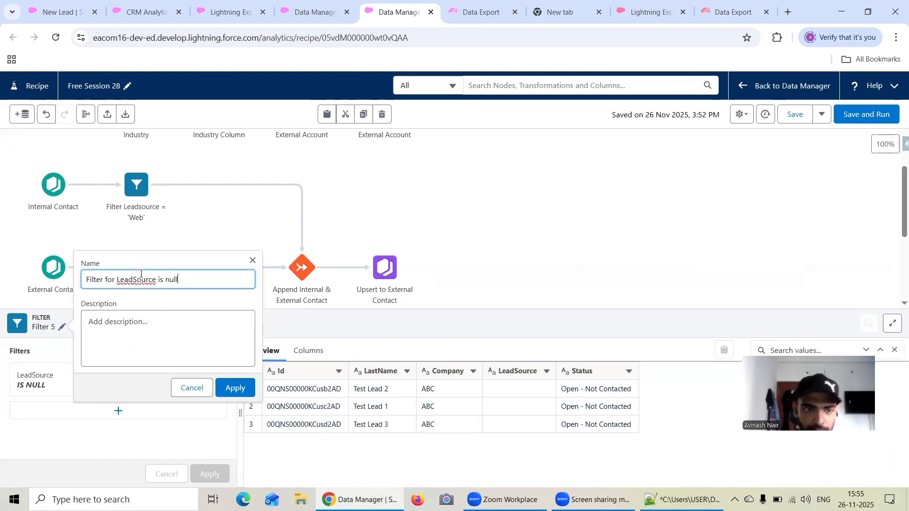
left_click(236, 388)
left_click(464, 241)
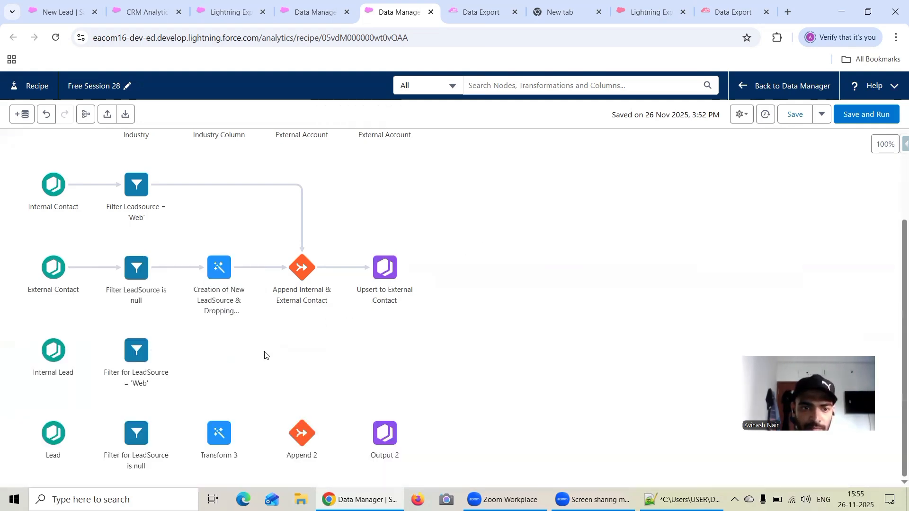
Rename the external Lead branch's transform node as Creation of Derived Field 'New Lead Source' and save the recipe.
left_click(215, 442)
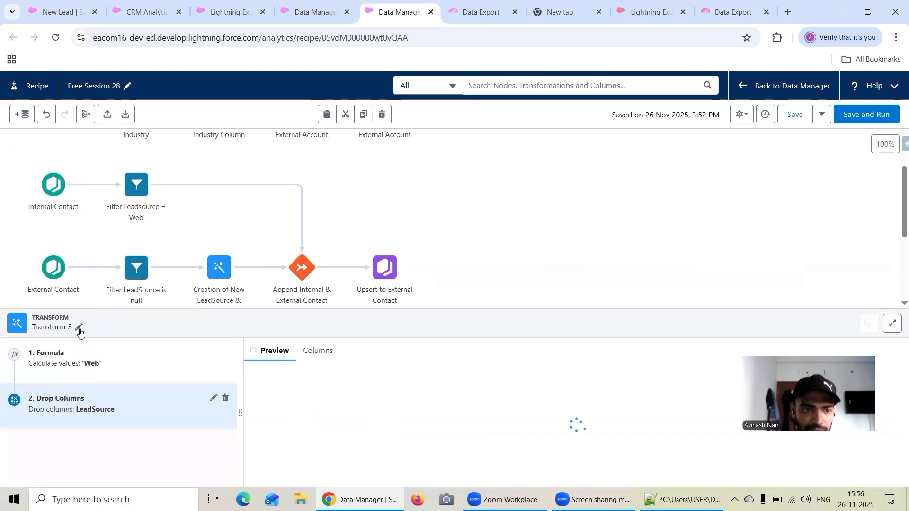
left_click(78, 327)
triple_click(121, 287)
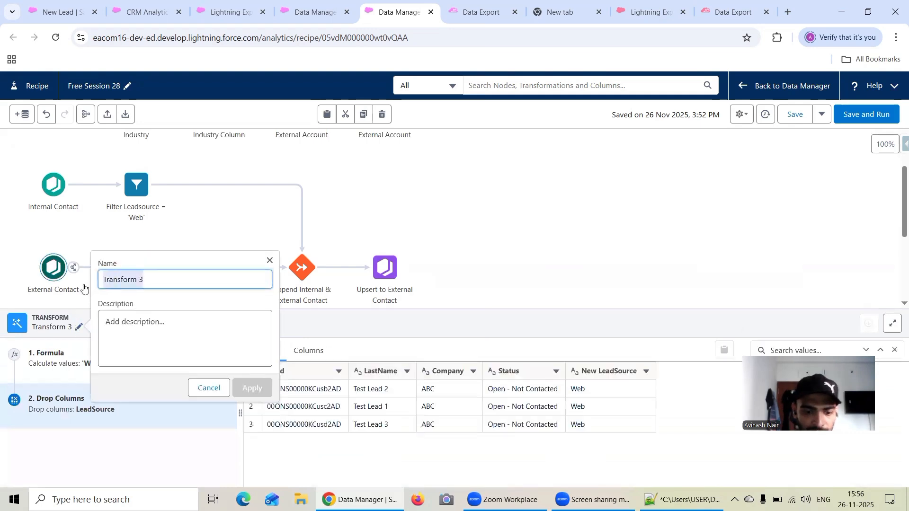
type("Creation o")
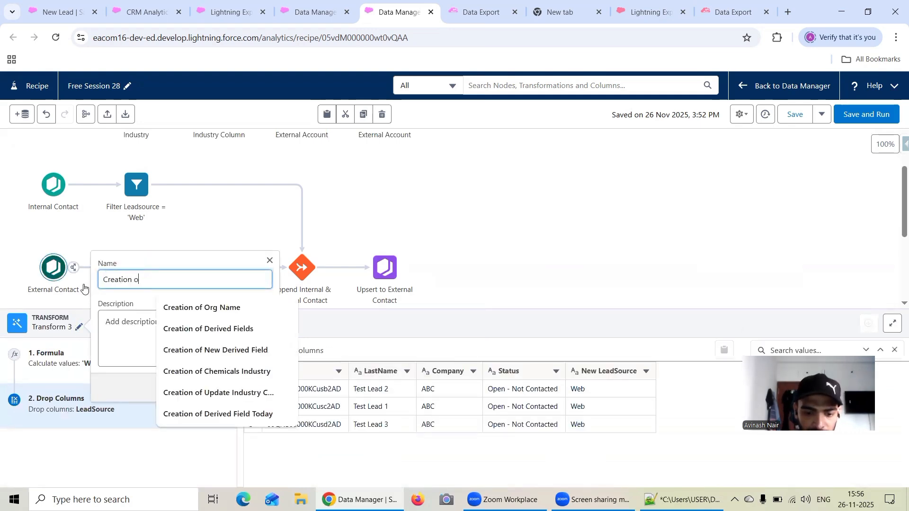
type("f Derived ")
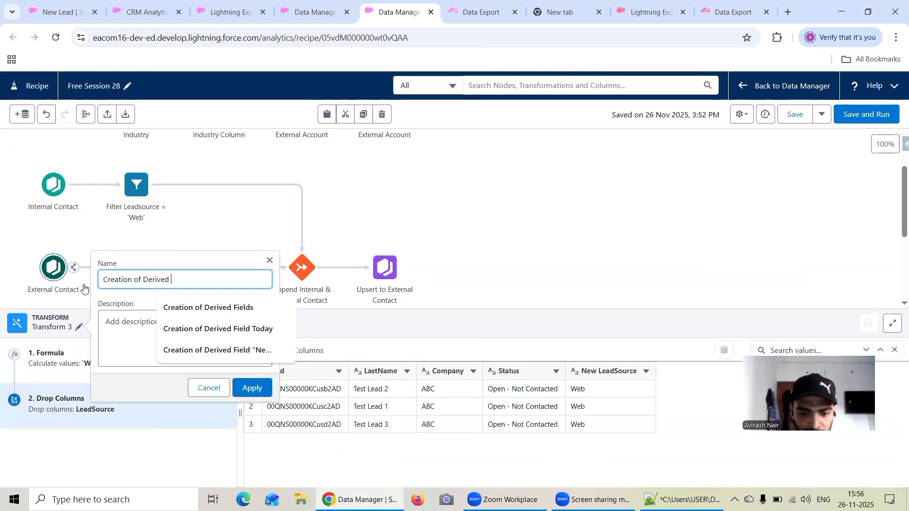
type("Field '")
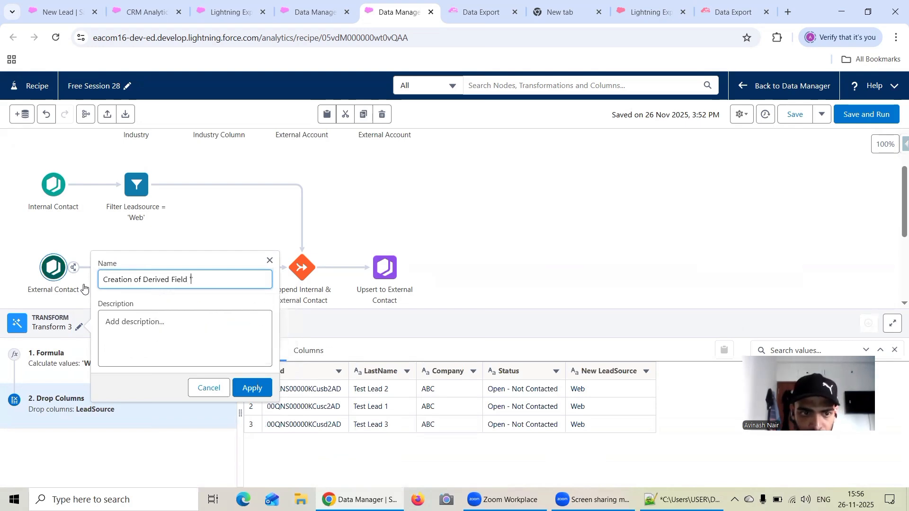
type("New Lead Source")
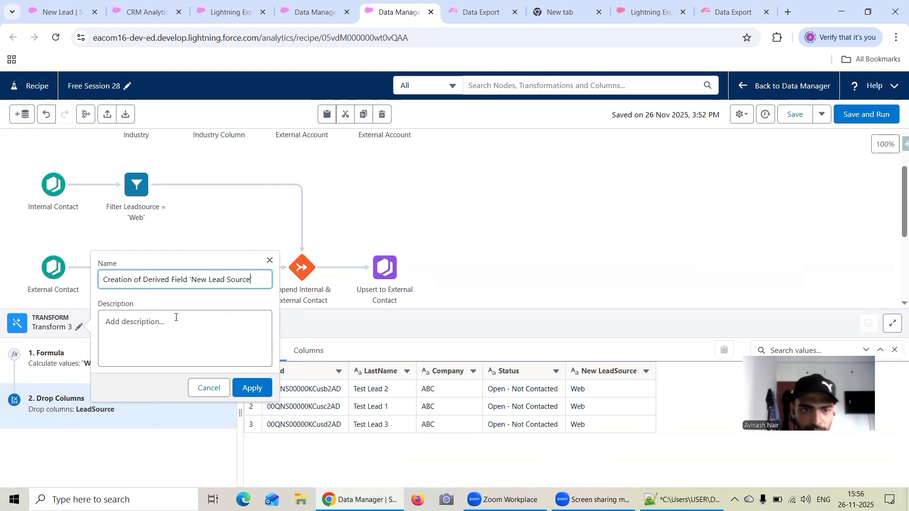
left_click(259, 383)
left_click(557, 247)
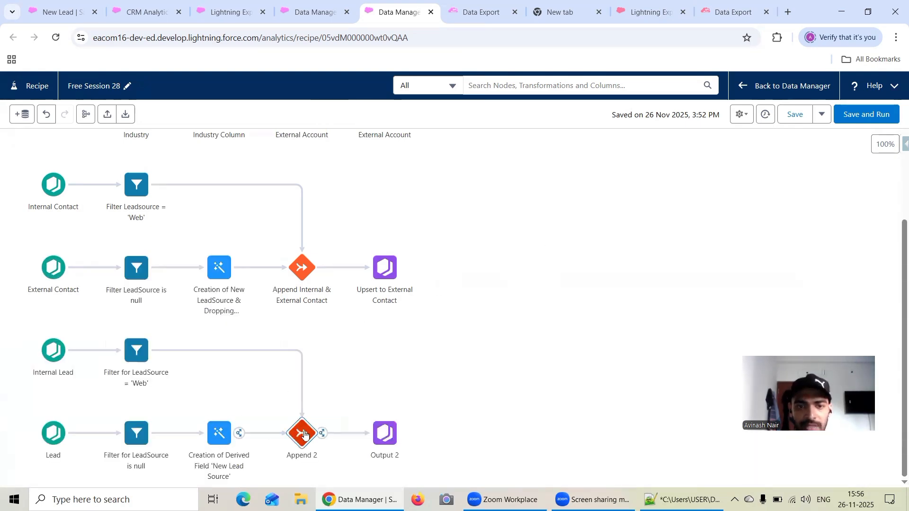
left_click(794, 122)
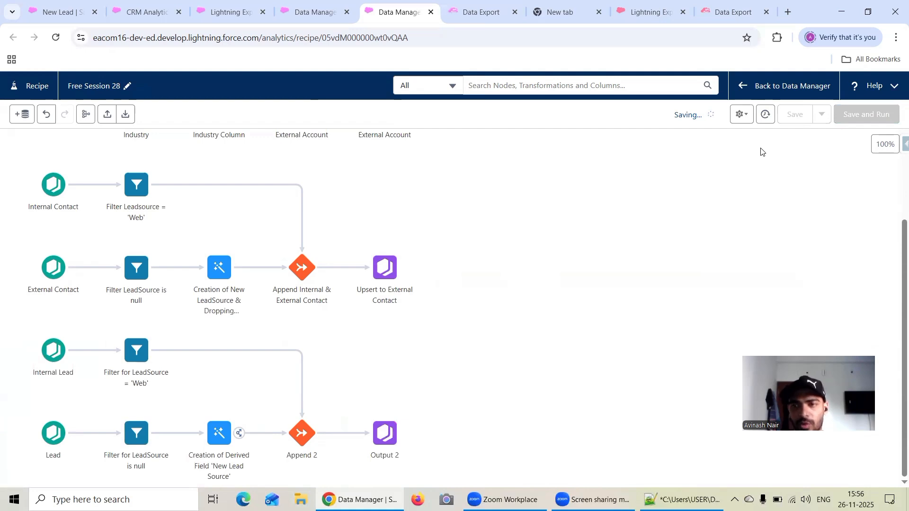
left_click(308, 432)
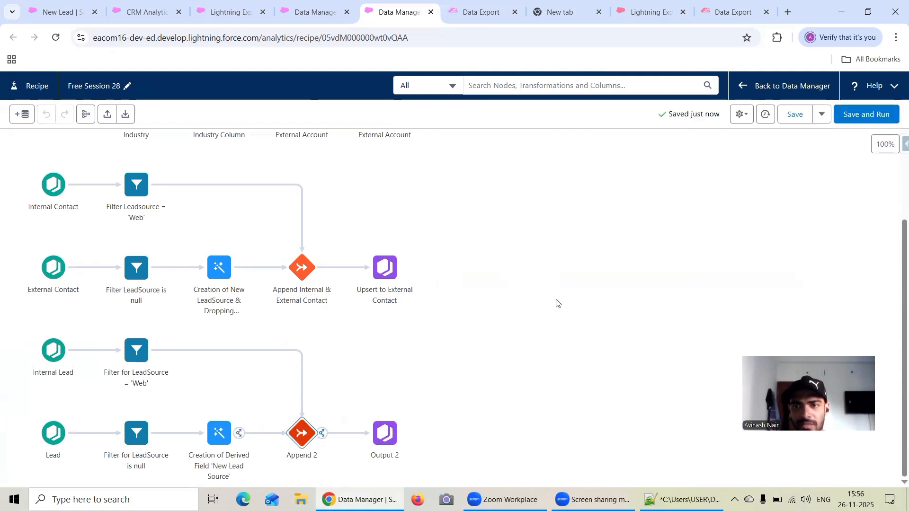